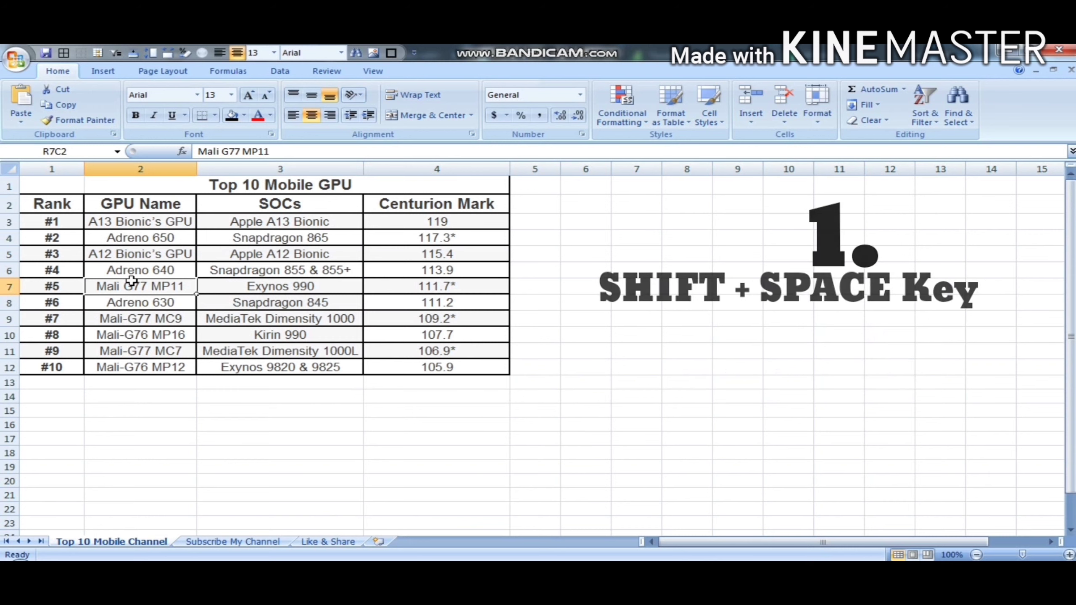
Select the entire rows 7, 6 and 5 one after another, moving upward from the Mali G77 MP11 cell.
key(shift+space)
key(Up)
key(shift+space)
key(Up)
key(shift+space)
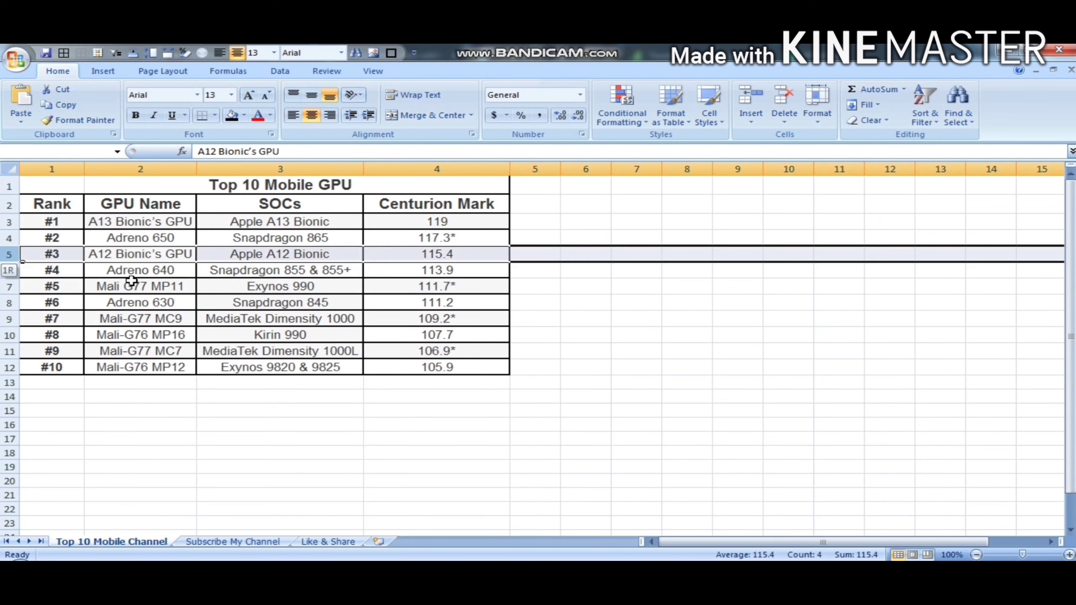
Select the entire row 8 and the entire row 10 in turn, moving down the GPU Name column.
key(Down)
key(Down)
key(Down)
key(shift+space)
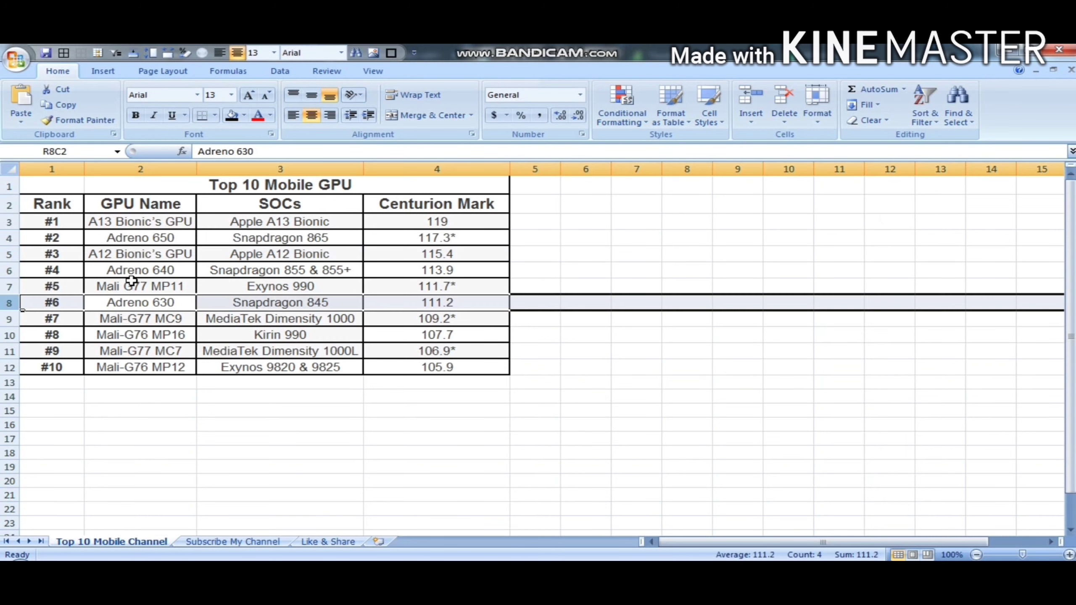
key(Down)
key(Down)
key(shift+space)
key(Down)
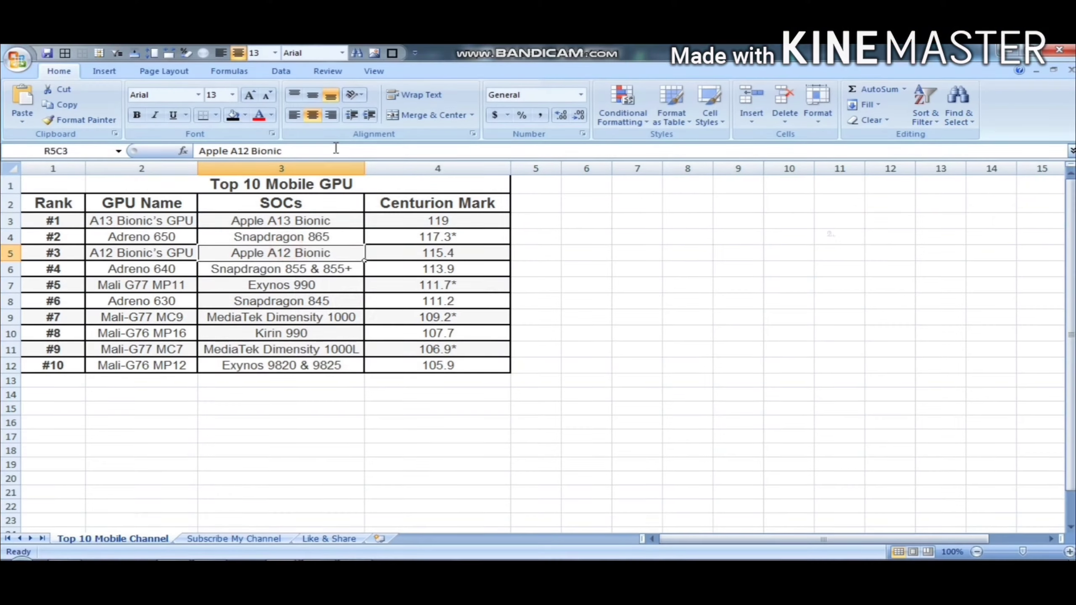
Select the entire SOCs column, Centurion Mark column, GPU Name column and empty column 6 in turn.
key(ctrl+space)
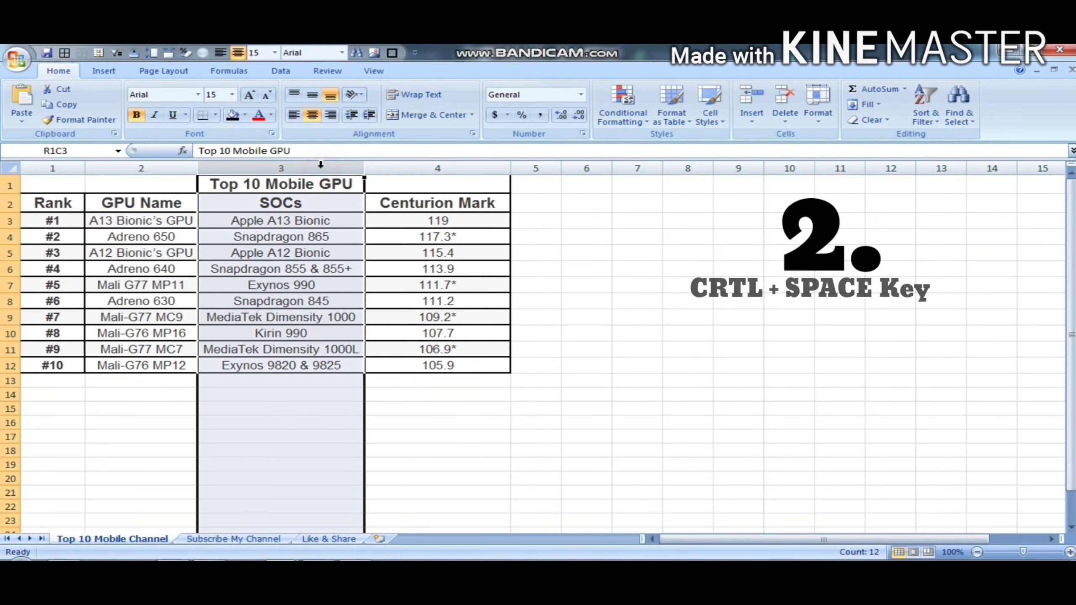
click(427, 168)
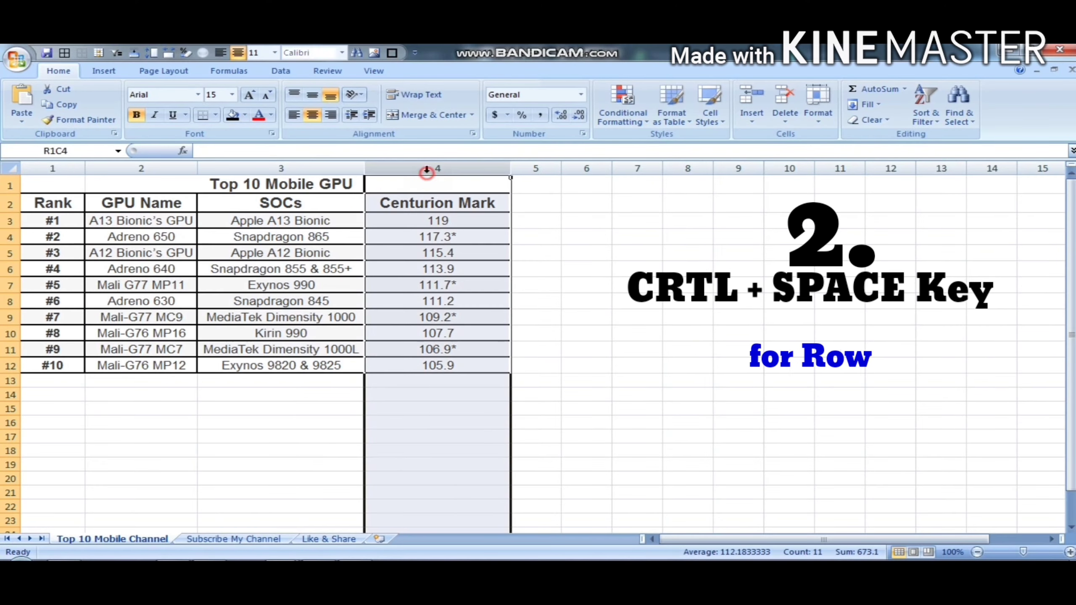
click(156, 169)
click(601, 168)
Starting in the Centurion Mark column, select the entire columns 4, 3 and 2 one after another from row 5.
click(428, 237)
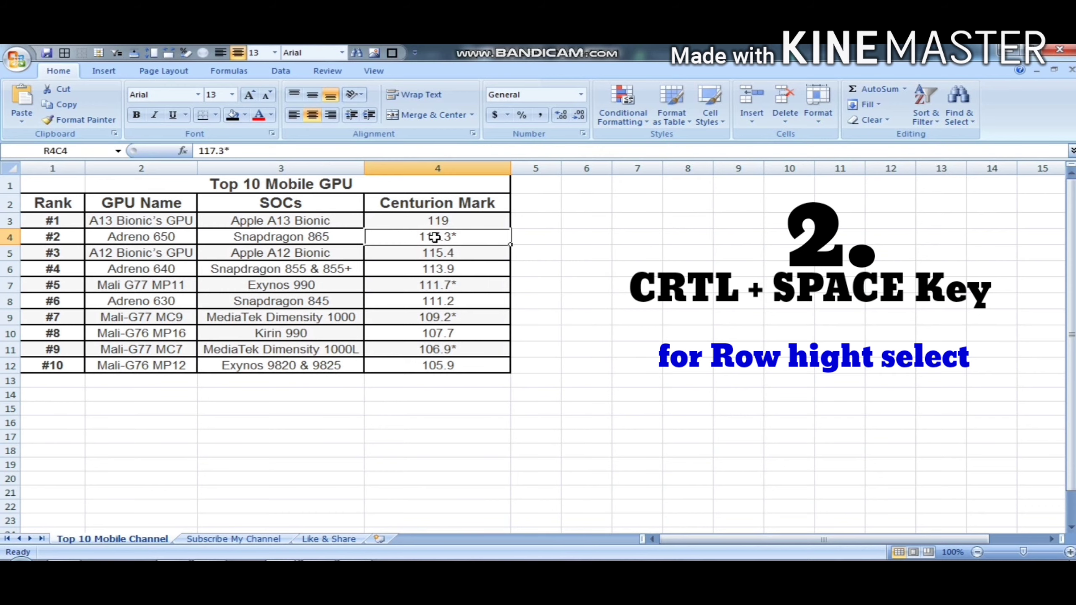
key(Down)
key(ctrl+space)
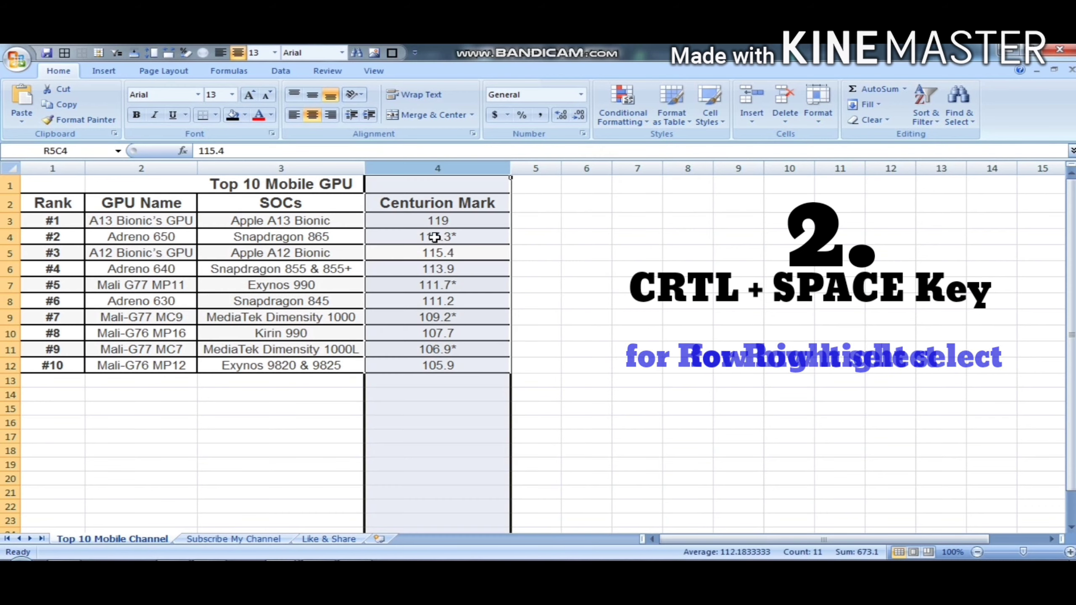
key(Left)
key(ctrl+space)
key(Left)
key(ctrl+space)
Select the entire empty columns 6, 7 and 8 beside the table one after another.
key(Right)
key(Right)
key(Right)
key(Right)
key(ctrl+space)
key(Right)
key(ctrl+space)
key(Right)
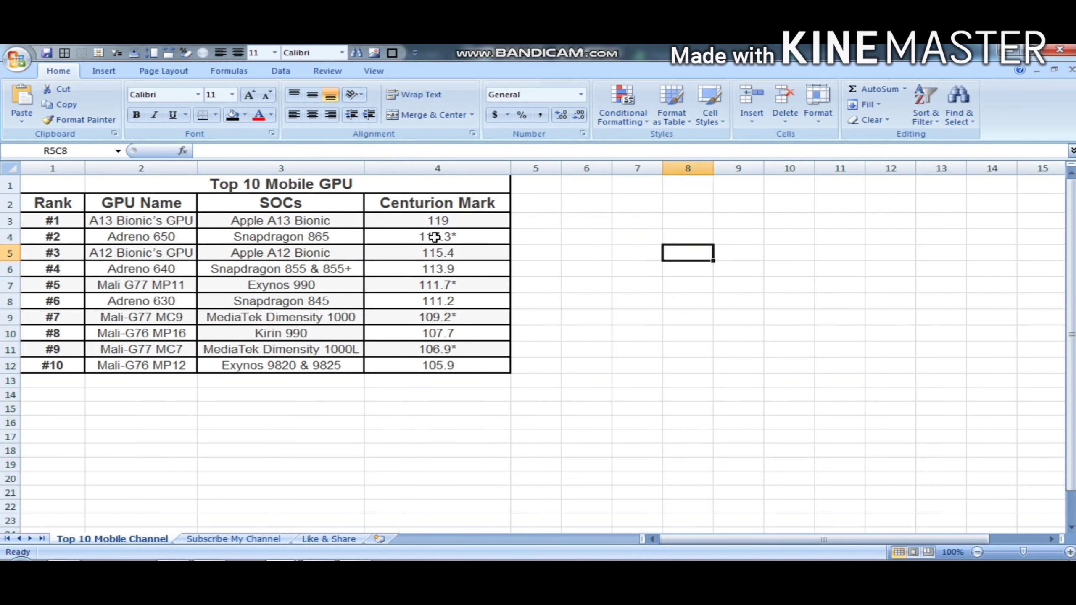
key(ctrl+space)
Return to the Apple A12 Bionic cell and select its entire column.
key(Left)
key(Left)
key(Left)
key(Left)
key(Left)
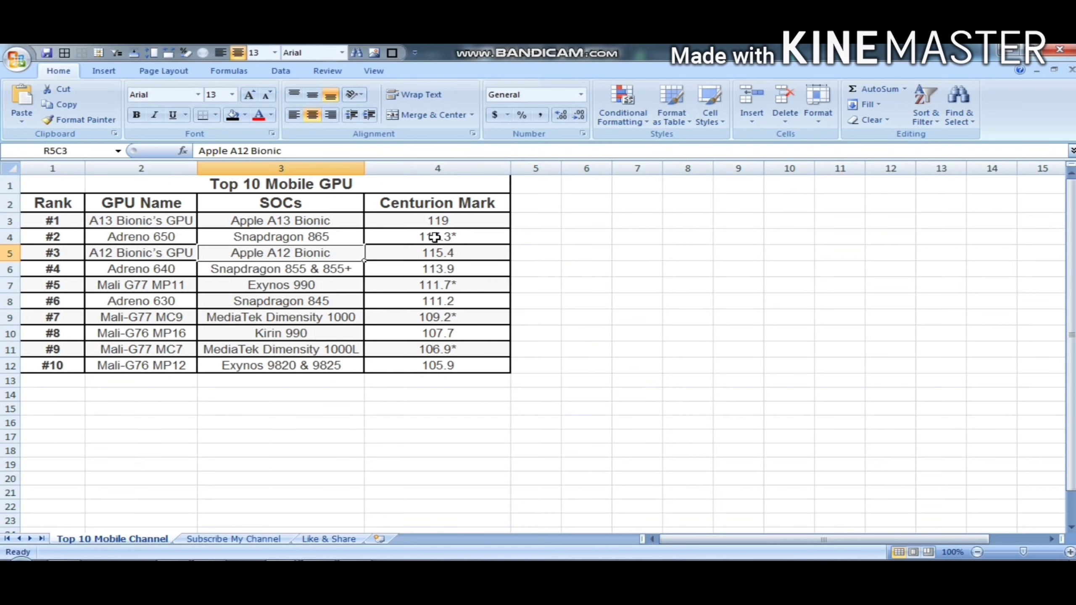
key(ctrl+space)
key(Right)
key(Right)
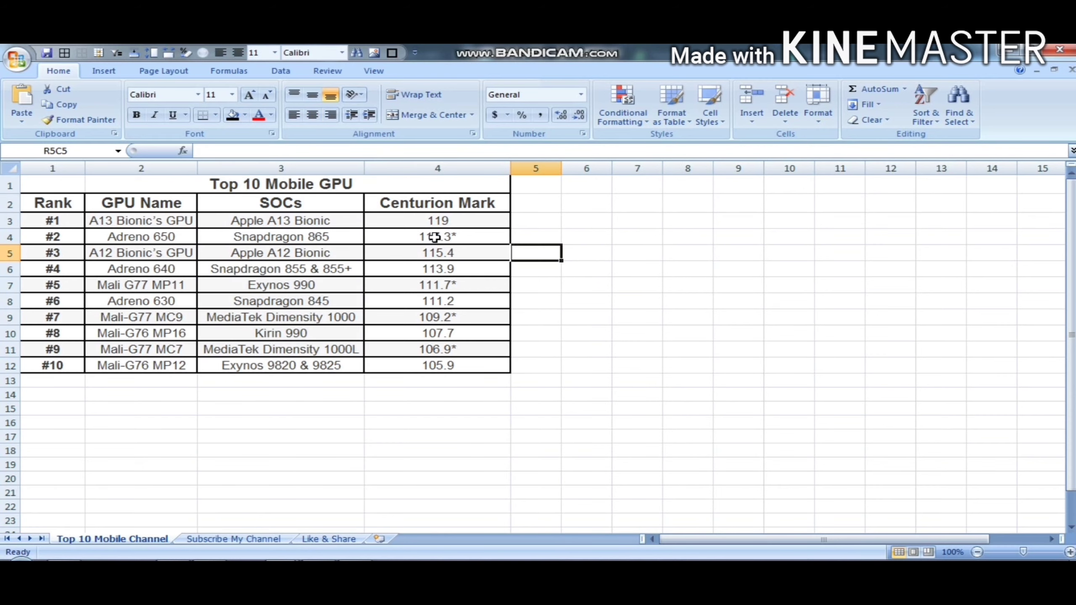
key(Left)
key(Left)
key(Left)
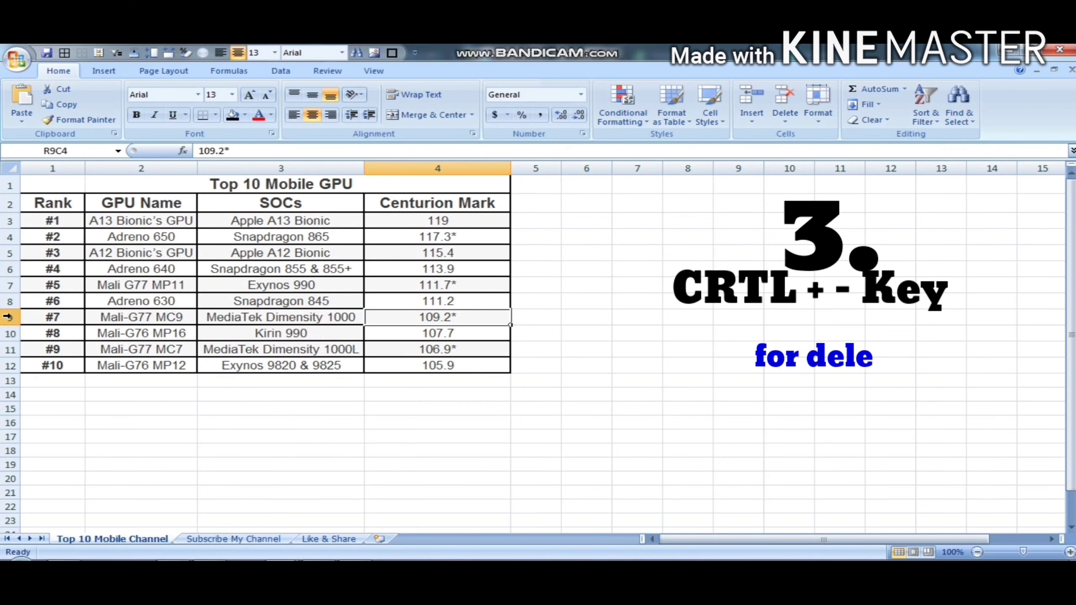
Delete the entire row 8 holding the #6 entry and undo the deletion, twice.
key(shift+space)
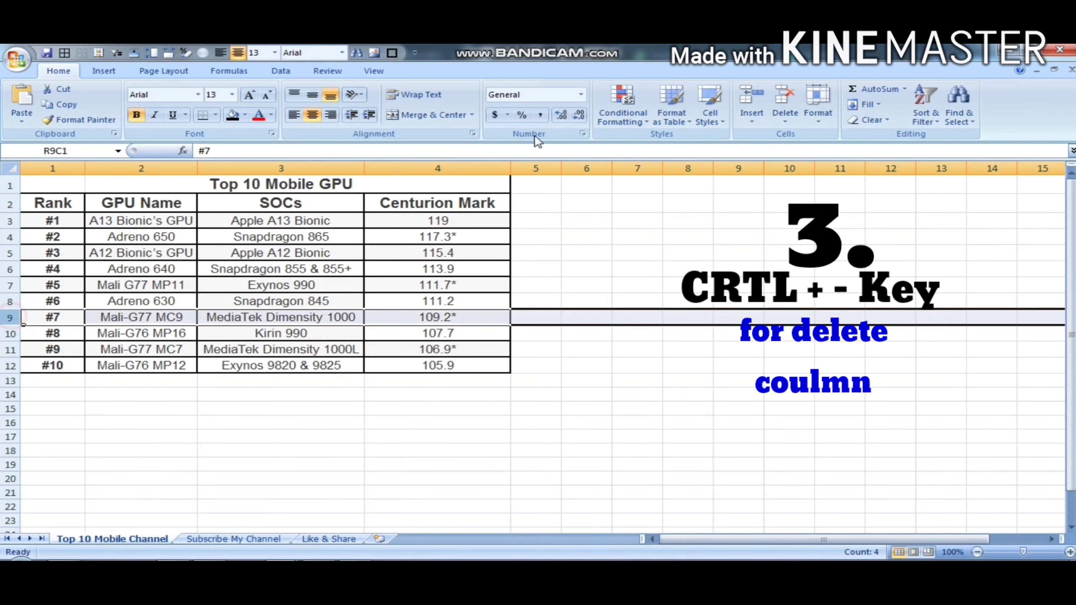
click(8, 302)
right_click(8, 302)
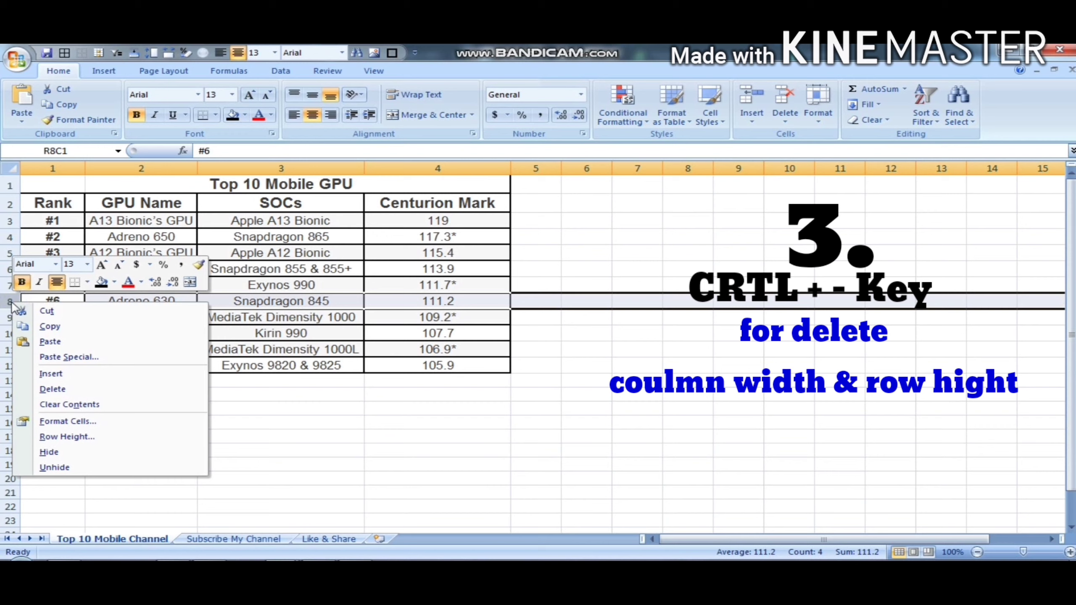
click(68, 391)
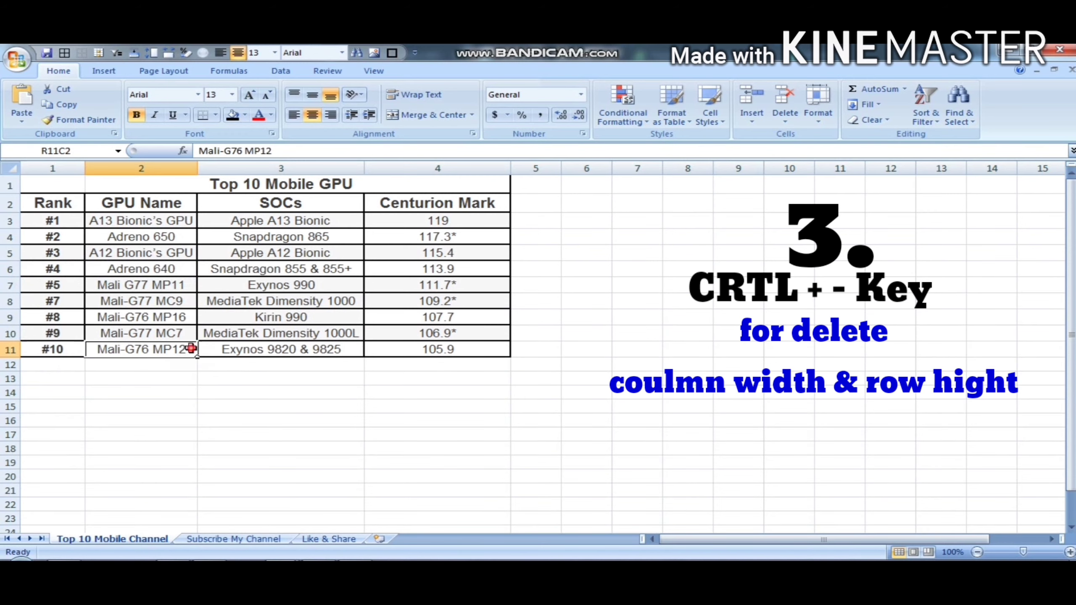
key(ctrl+z)
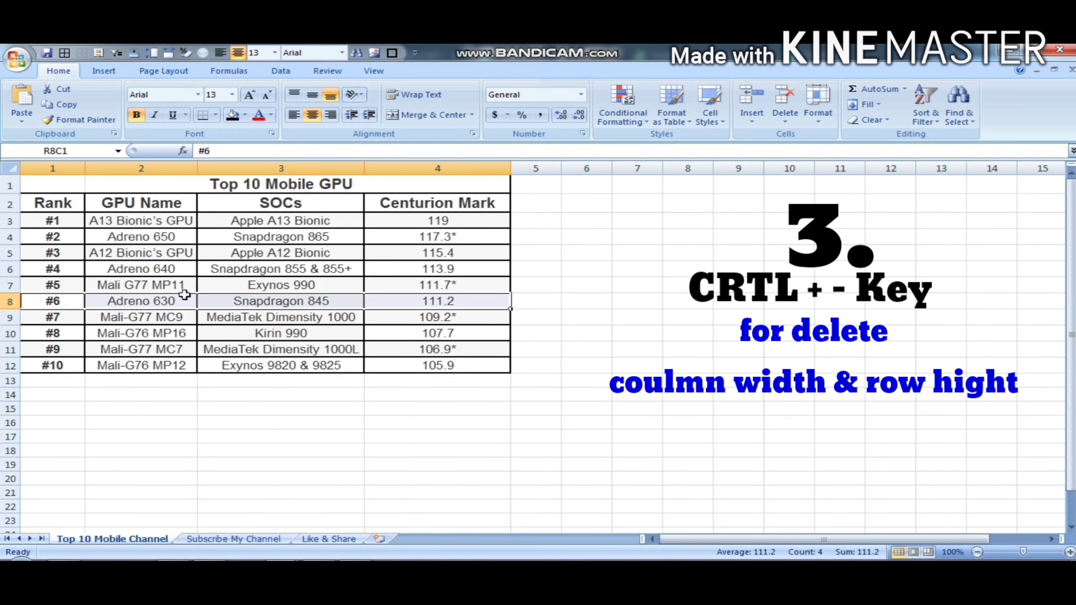
right_click(5, 301)
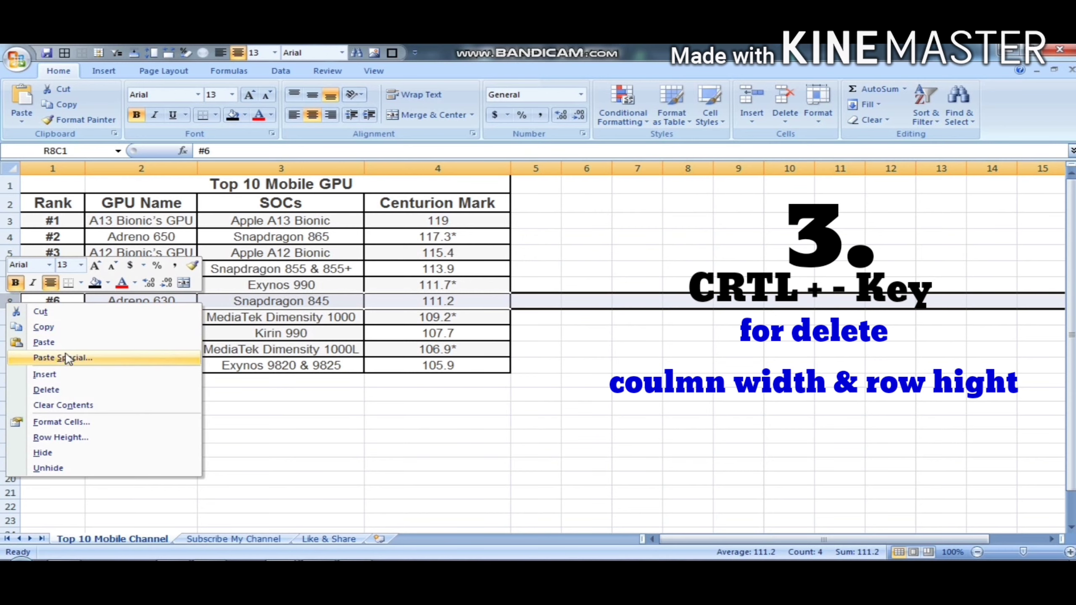
click(66, 389)
key(ctrl+z)
Select the entire row from the Snapdragon 845 cell, delete it and undo the deletion.
click(212, 301)
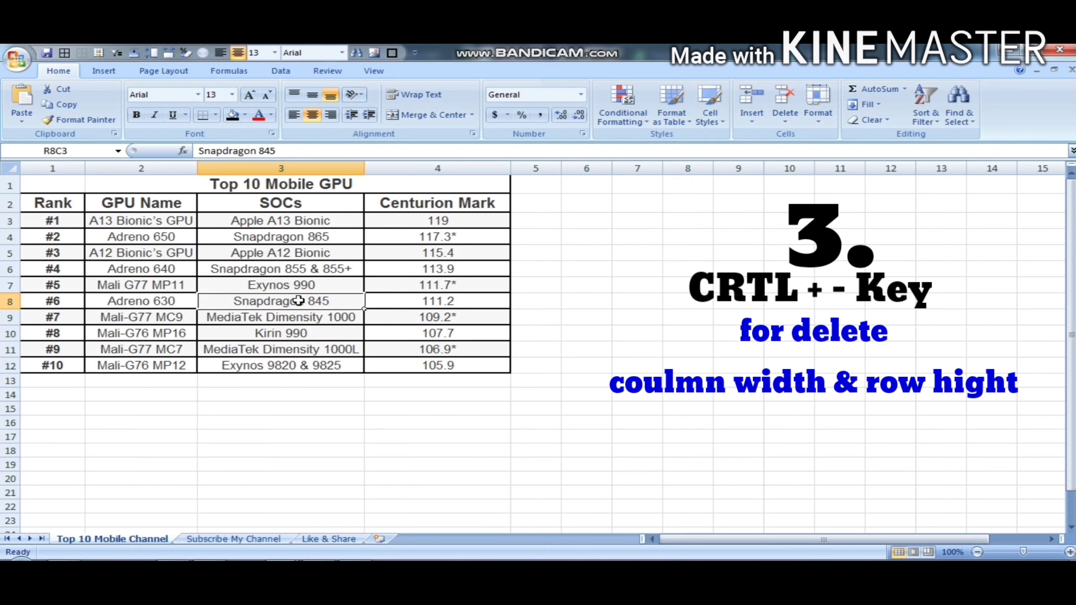
key(shift+space)
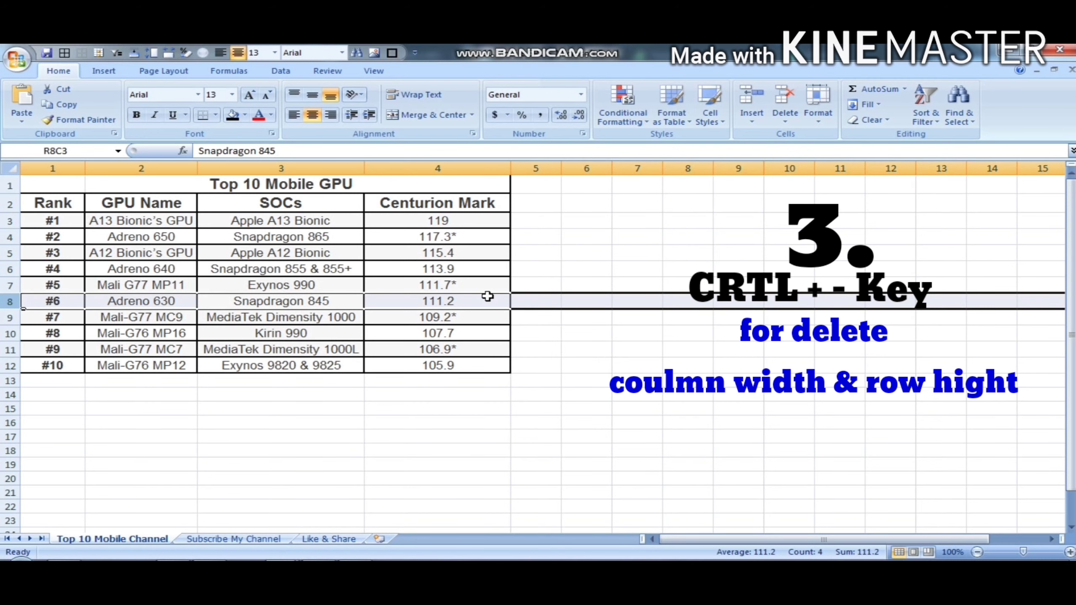
key(ctrl+minus)
key(Down)
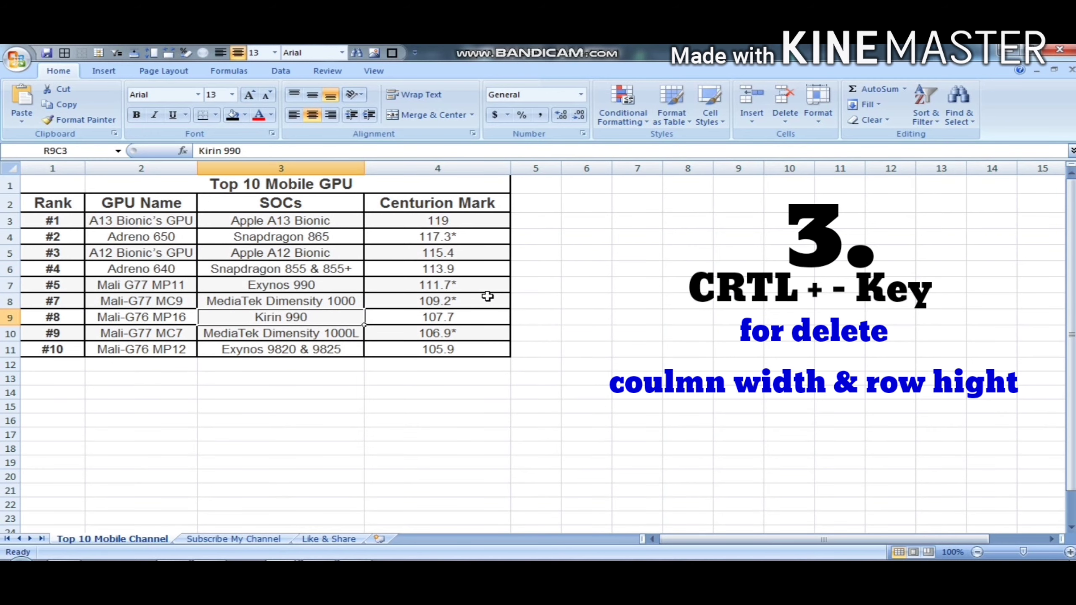
key(ctrl+z)
key(Up)
key(Down)
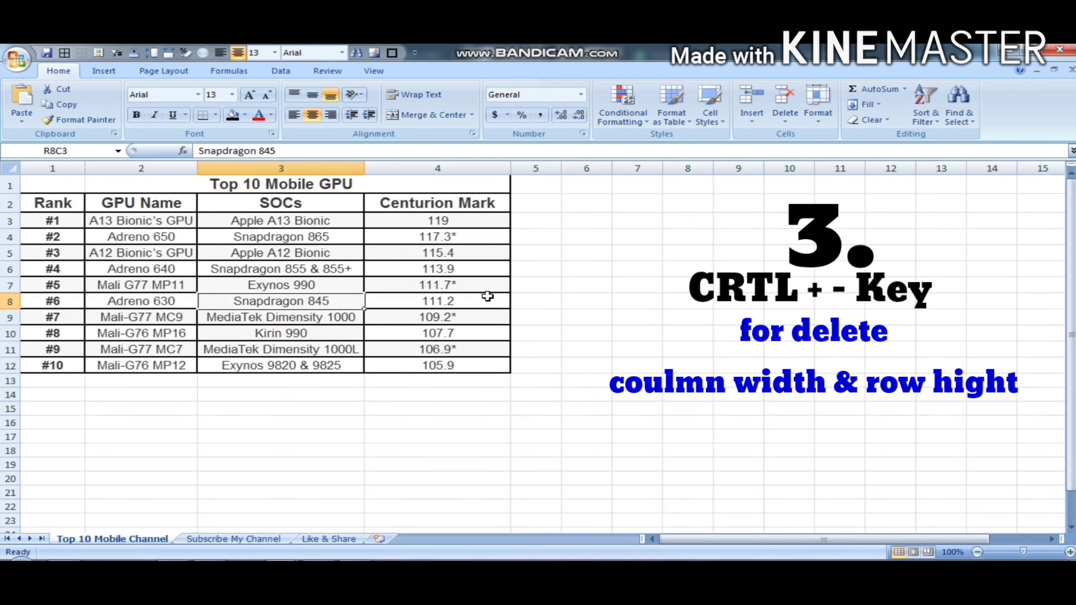
Select the entire row 9 holding the #7 entry, delete it and undo the deletion.
key(Left)
key(Down)
key(shift+space)
key(ctrl+minus)
key(ctrl+z)
click(254, 314)
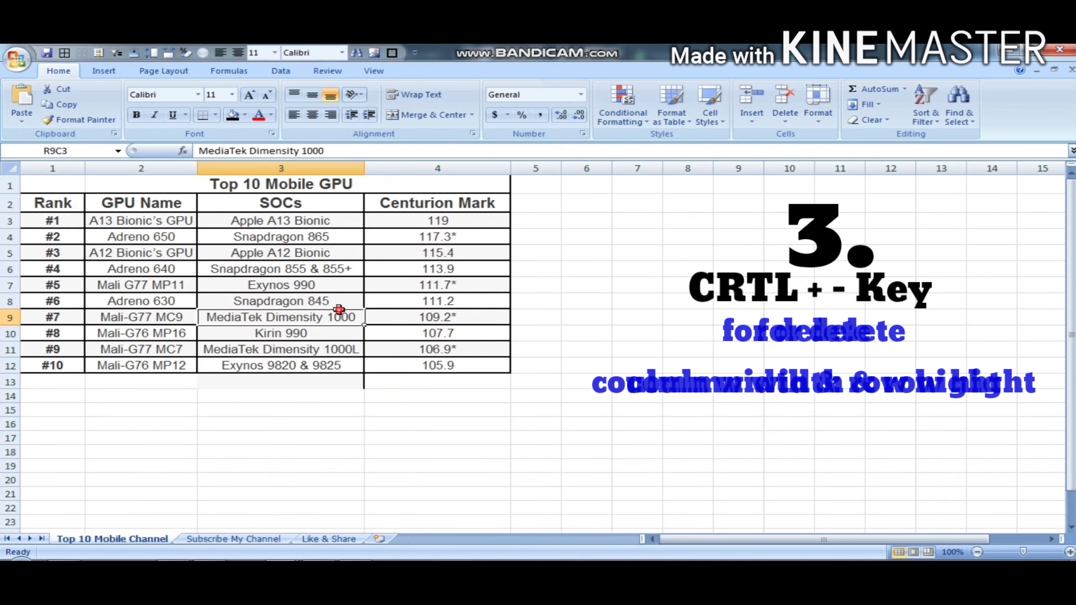
Delete the entire Centurion Mark column and undo the deletion.
click(413, 170)
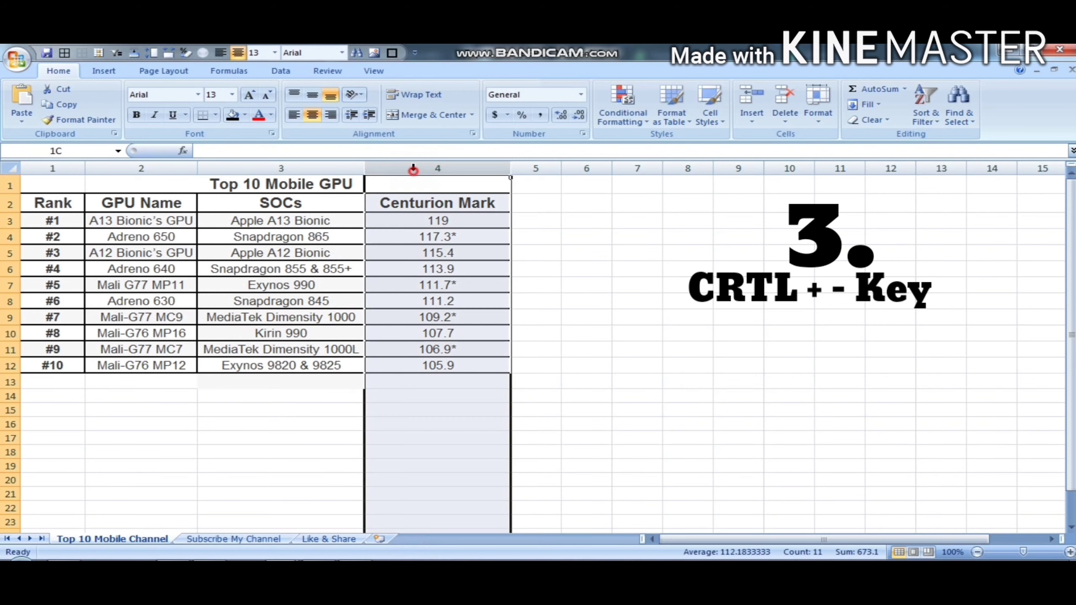
right_click(420, 169)
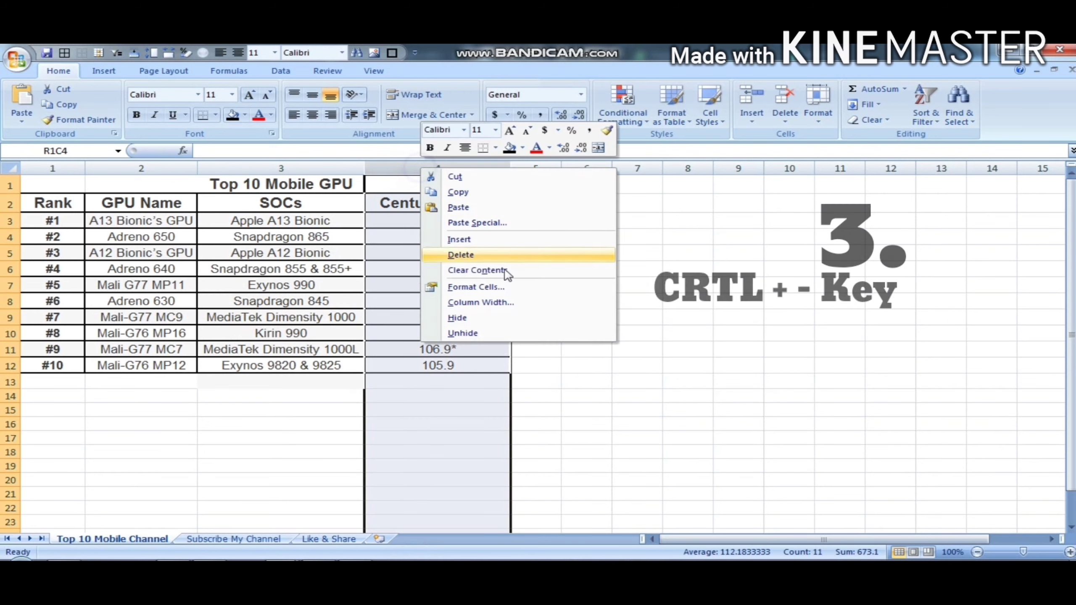
click(466, 254)
click(377, 292)
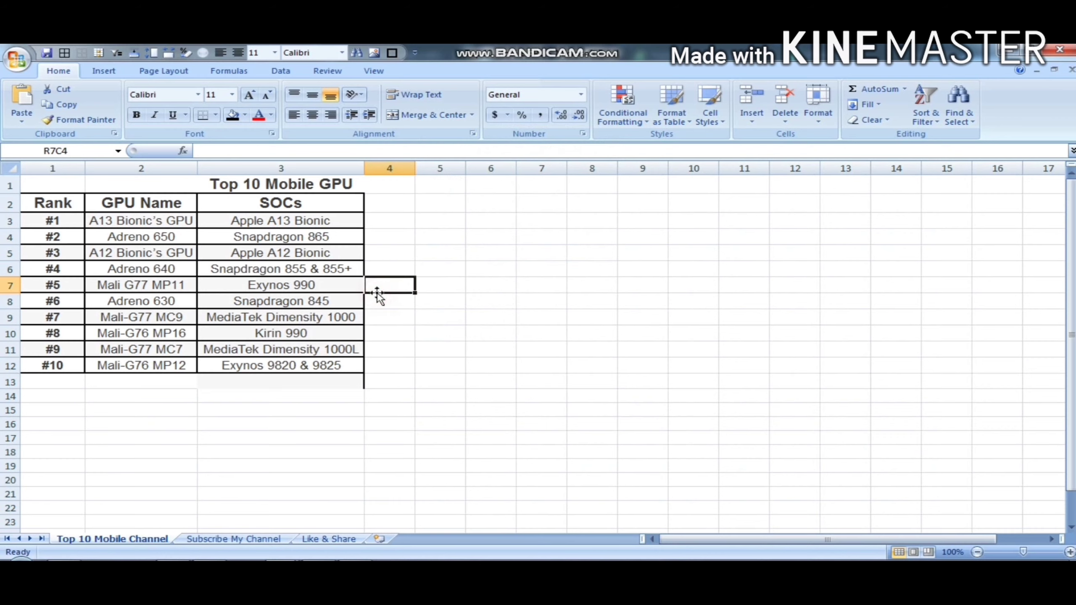
key(ctrl+z)
Delete the entire SOCs column and undo the deletion.
right_click(312, 168)
click(321, 167)
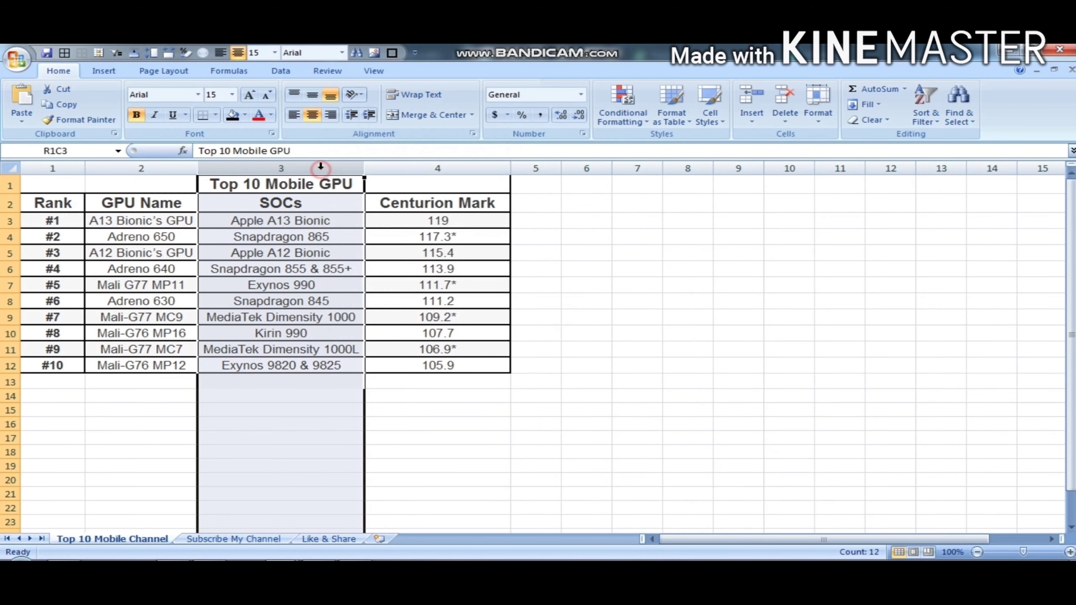
right_click(320, 167)
click(364, 257)
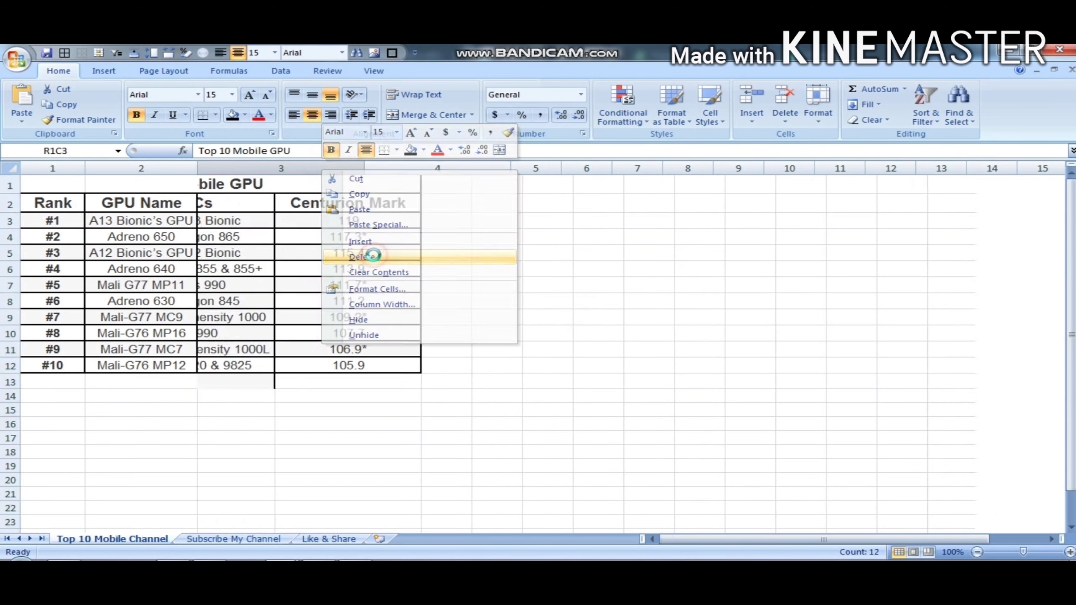
click(372, 263)
key(ctrl+z)
Select the entire column from the Snapdragon 855 & 855+ cell and delete it.
click(282, 315)
click(328, 215)
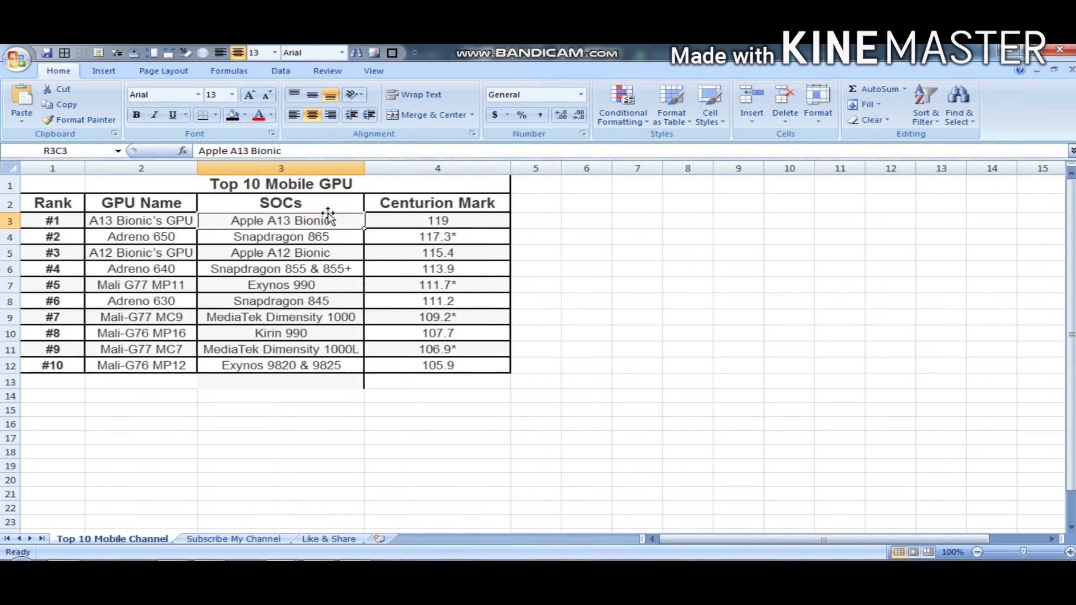
click(314, 266)
key(Right)
key(Right)
key(Left)
key(Left)
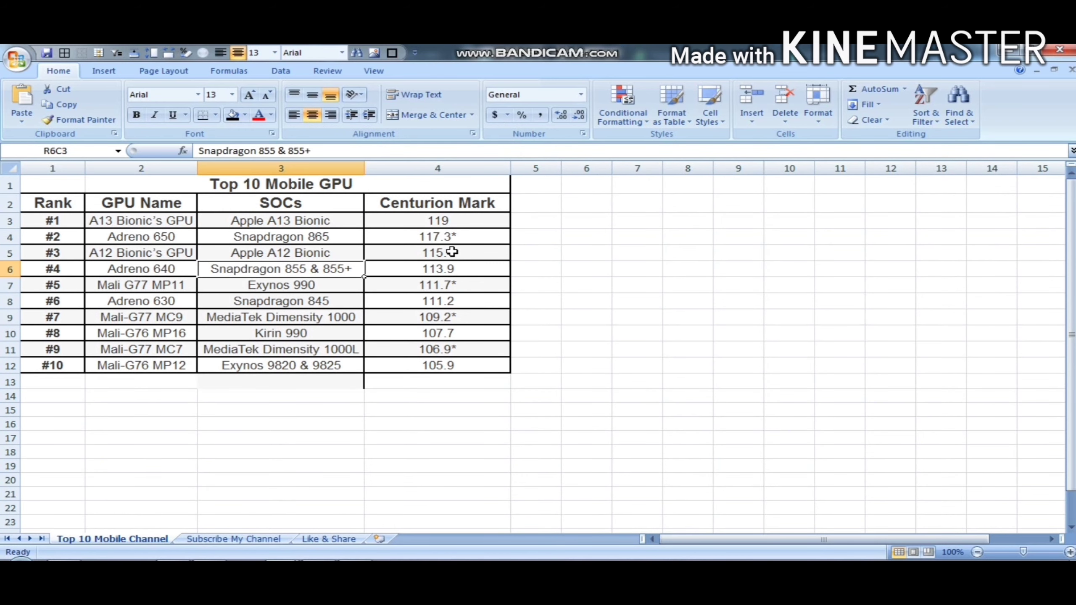
key(ctrl+space)
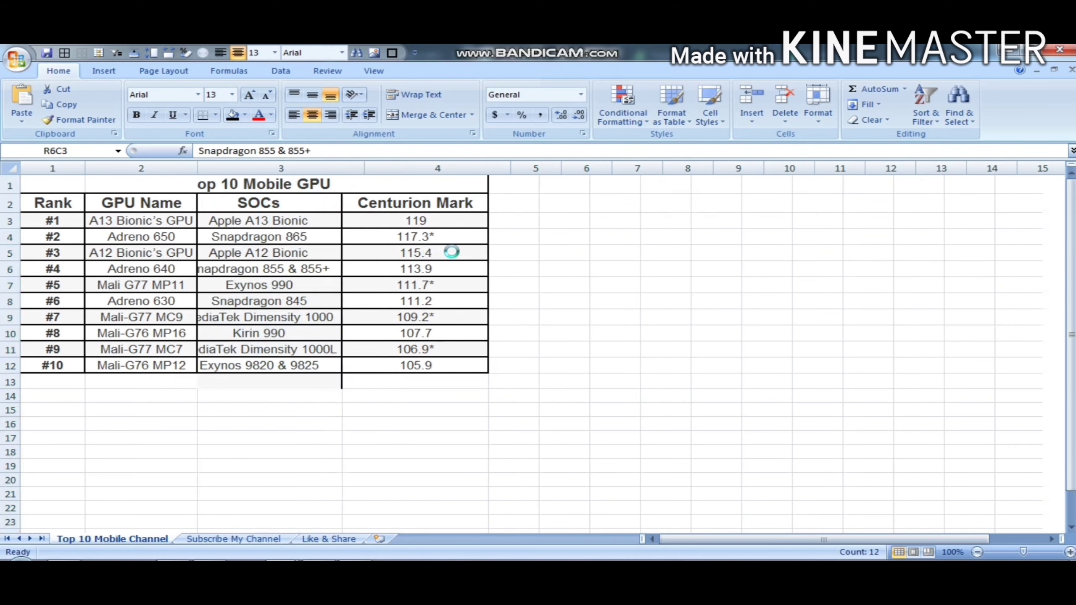
key(ctrl+minus)
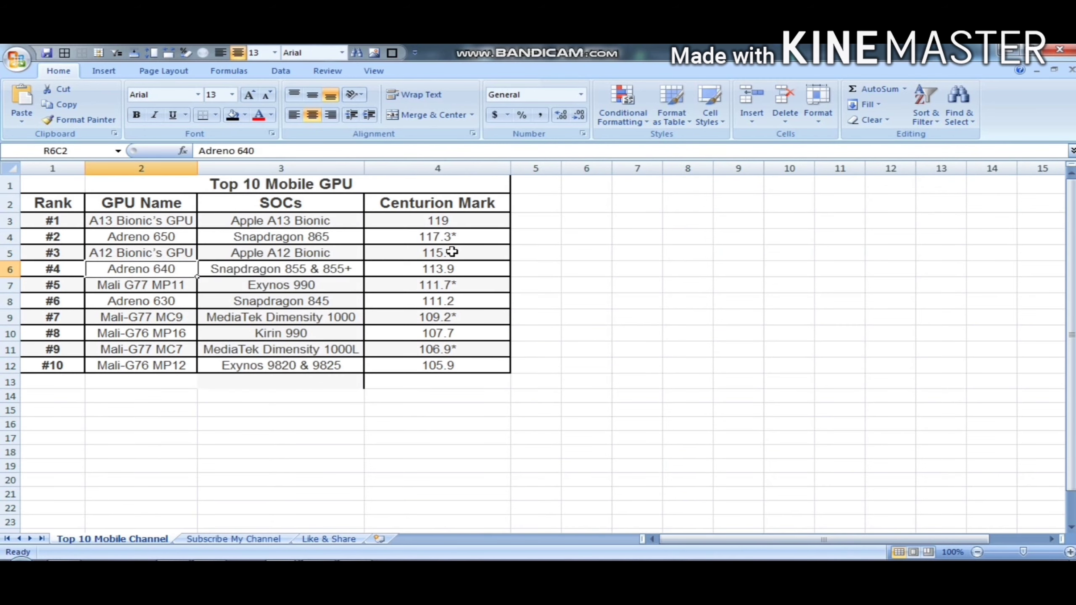
Go back to the SOCs column, select it entirely and delete it once more.
key(Right)
key(ctrl+space)
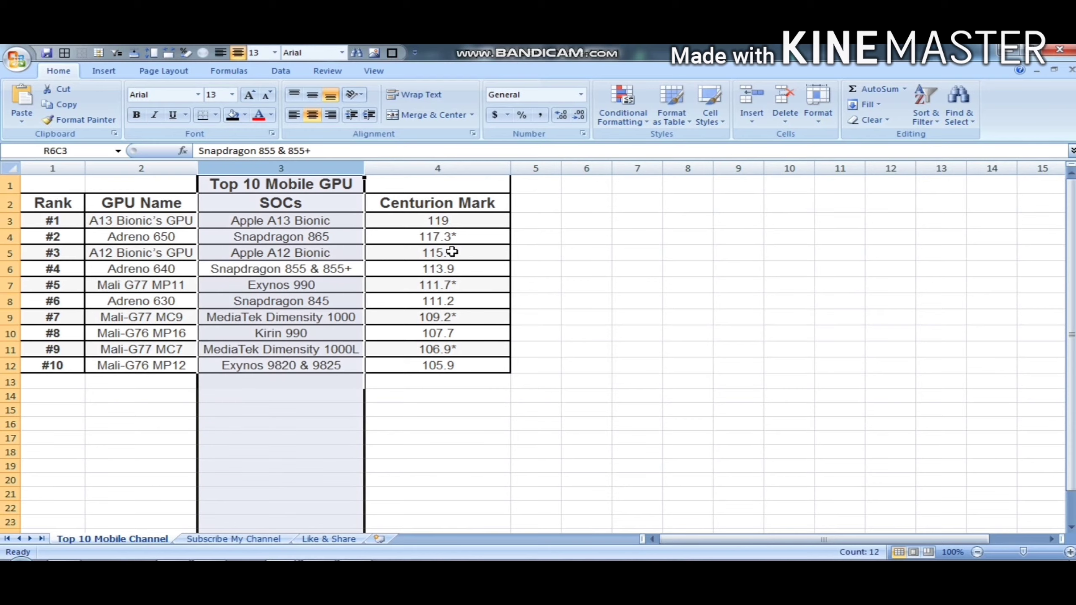
key(ctrl+minus)
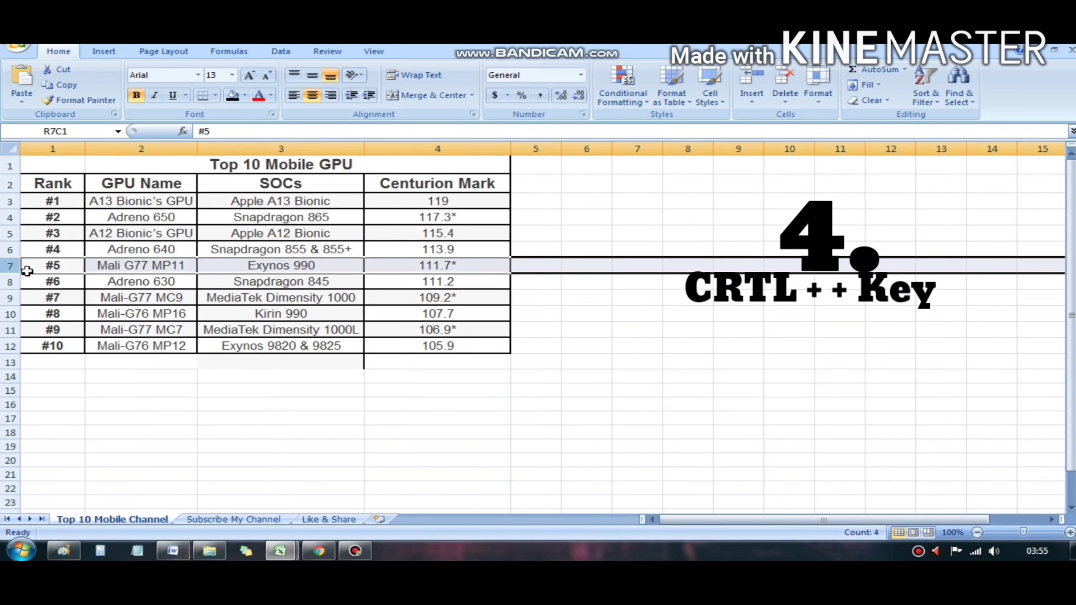
right_click(11, 235)
click(338, 352)
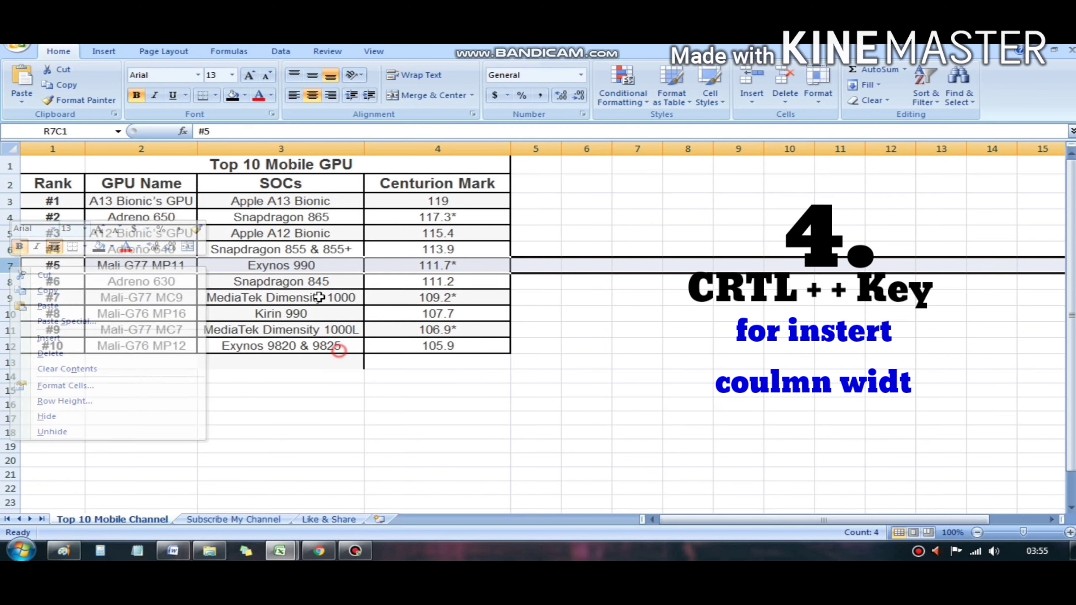
click(318, 297)
drag(42, 265, 400, 258)
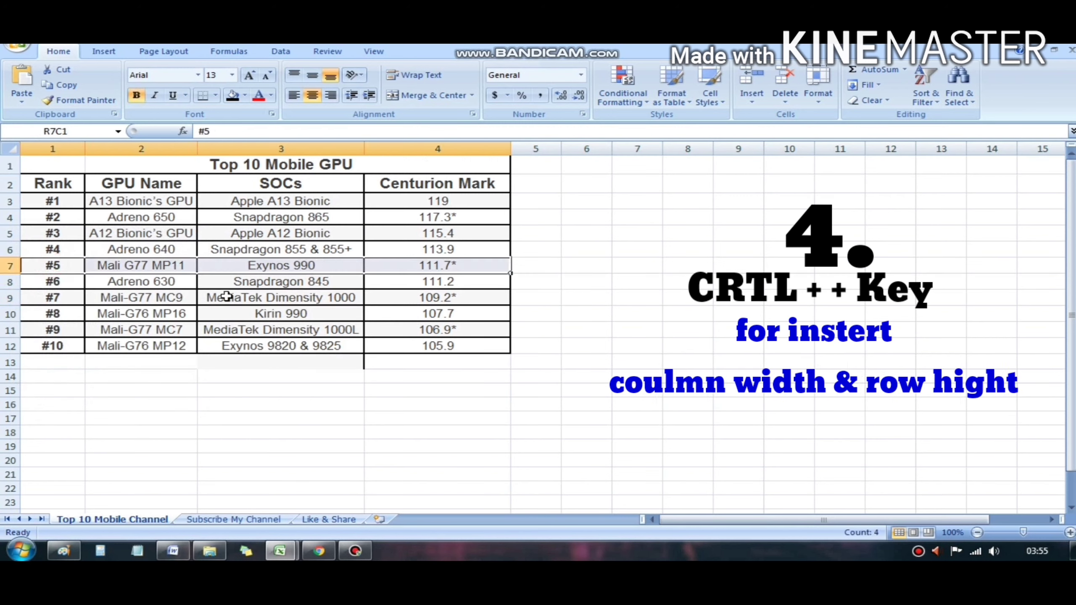
click(227, 296)
Insert a blank row above the #5 Mali G77 MP11 row and undo the insertion.
click(58, 250)
click(53, 265)
click(10, 265)
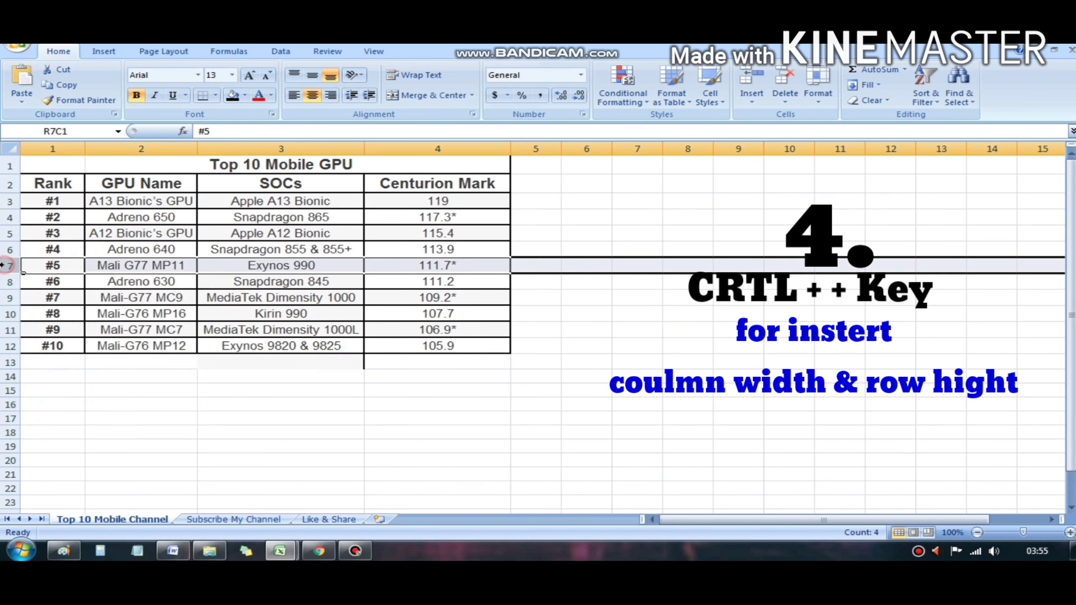
right_click(10, 266)
click(48, 337)
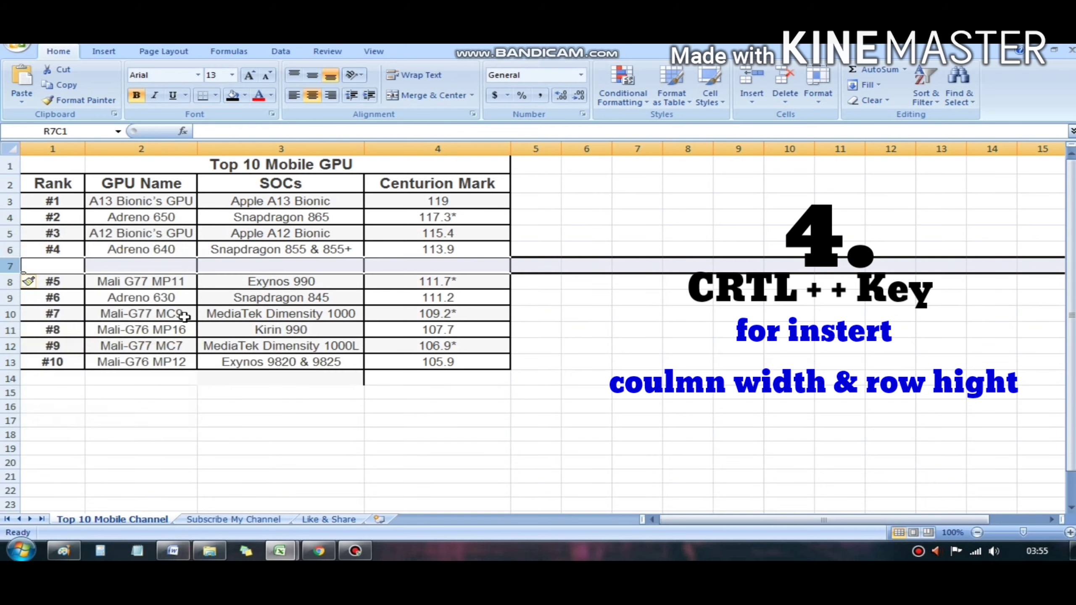
click(268, 310)
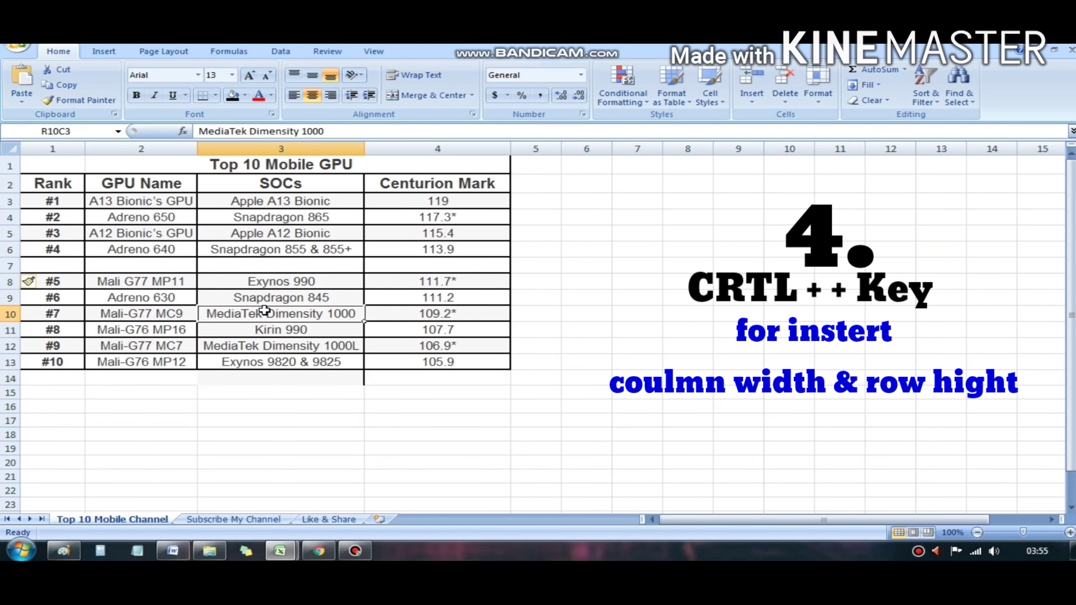
key(ctrl+z)
Select the entire row from the #5 rank cell and insert a blank row above it.
click(138, 268)
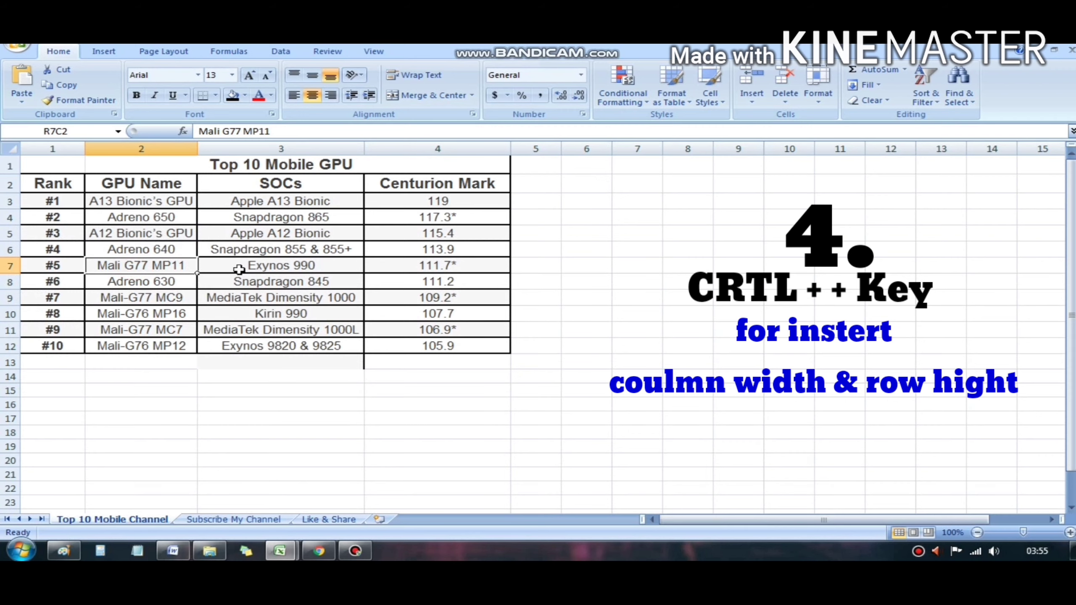
key(Right)
key(Right)
key(Down)
key(Left)
key(Left)
key(Up)
key(Left)
key(Down)
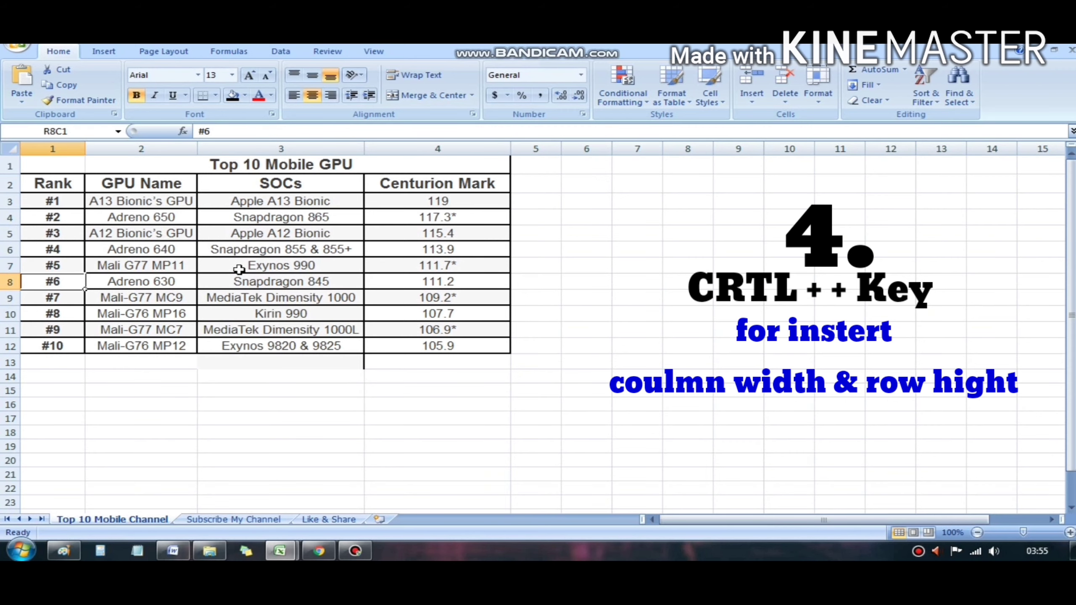
key(Up)
key(shift+space)
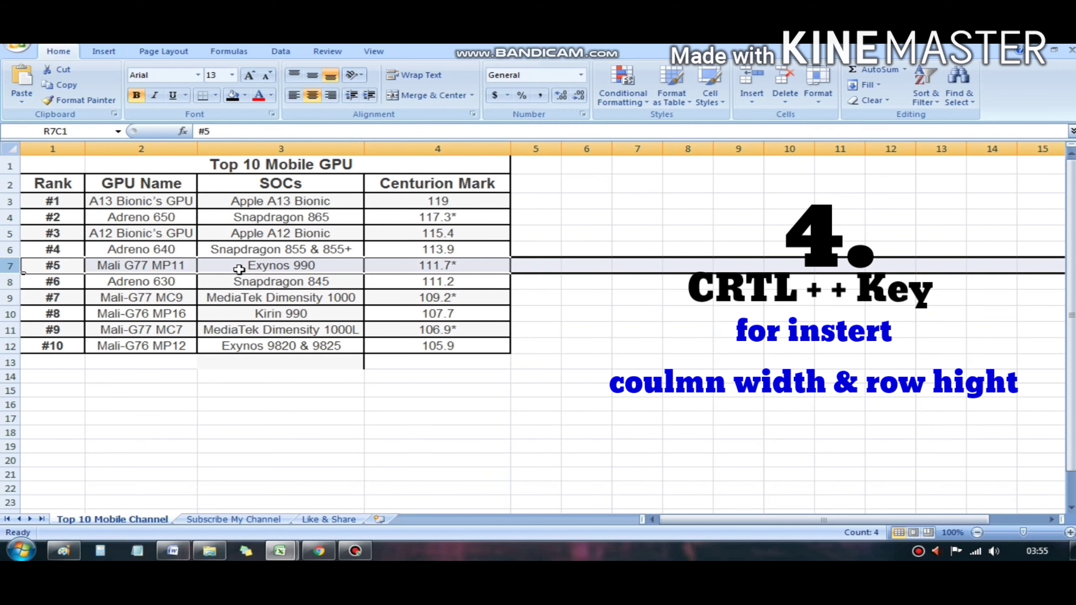
key(ctrl+shift+plus)
Select the entire #7 Mali-G77 MC9 row and insert a blank row above it.
key(Down)
key(Right)
key(Down)
key(Down)
key(shift+space)
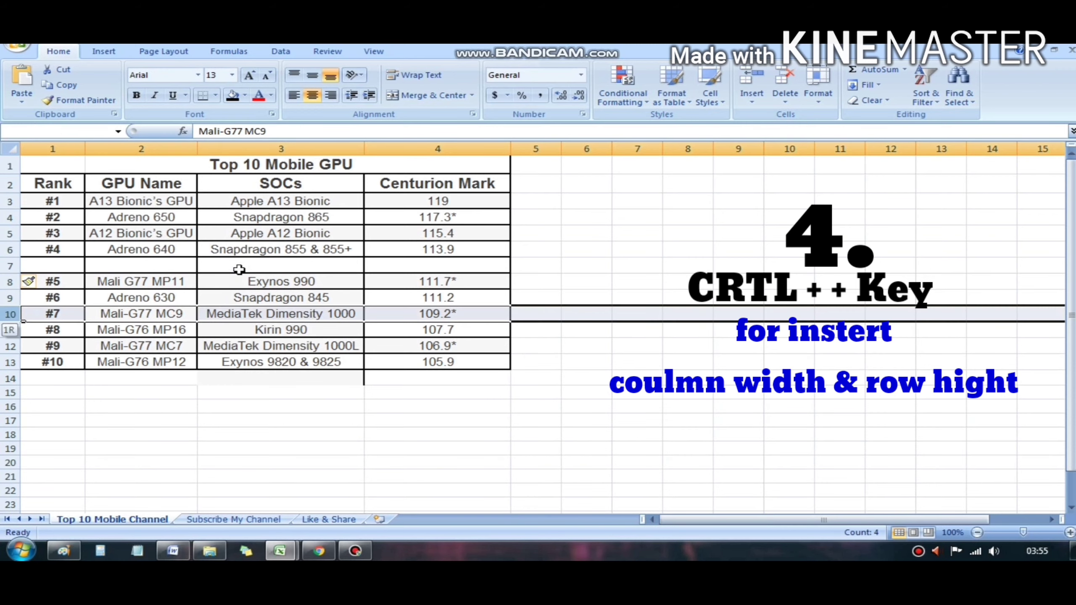
key(ctrl+shift+plus)
Select the entire blank row between ranks #4 and #5 and delete it.
key(Up)
key(Up)
key(Up)
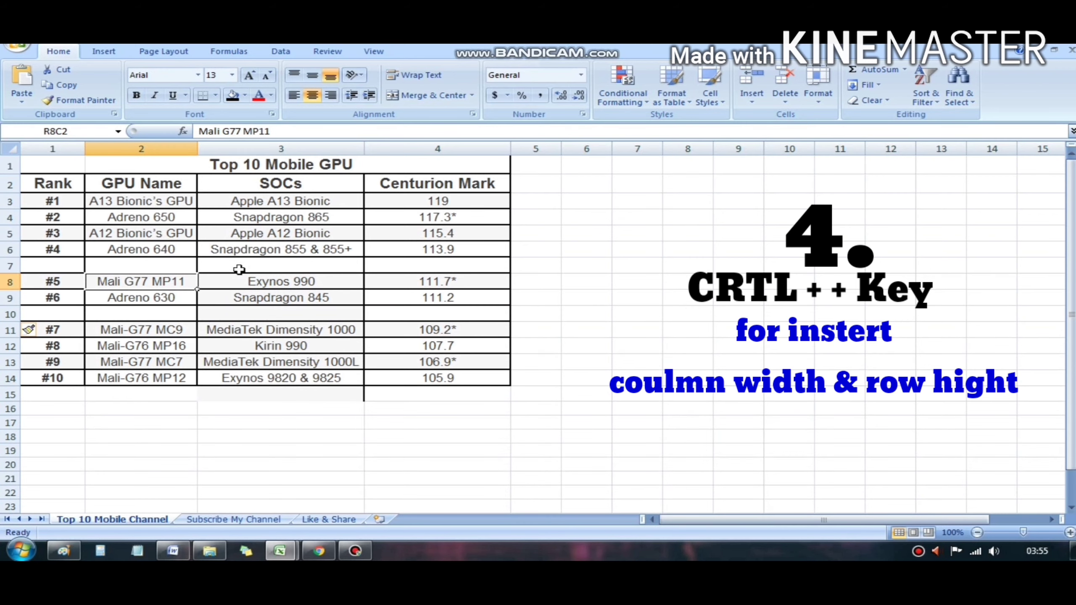
key(shift+space)
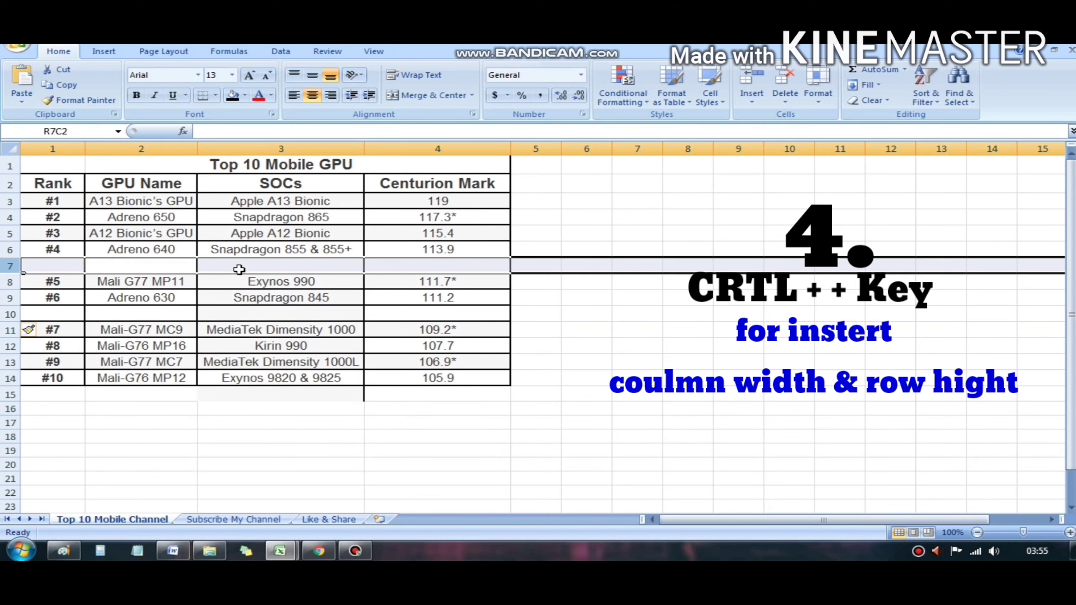
key(ctrl+minus)
Delete the entire blank row between ranks #6 and #7.
key(Down)
key(Down)
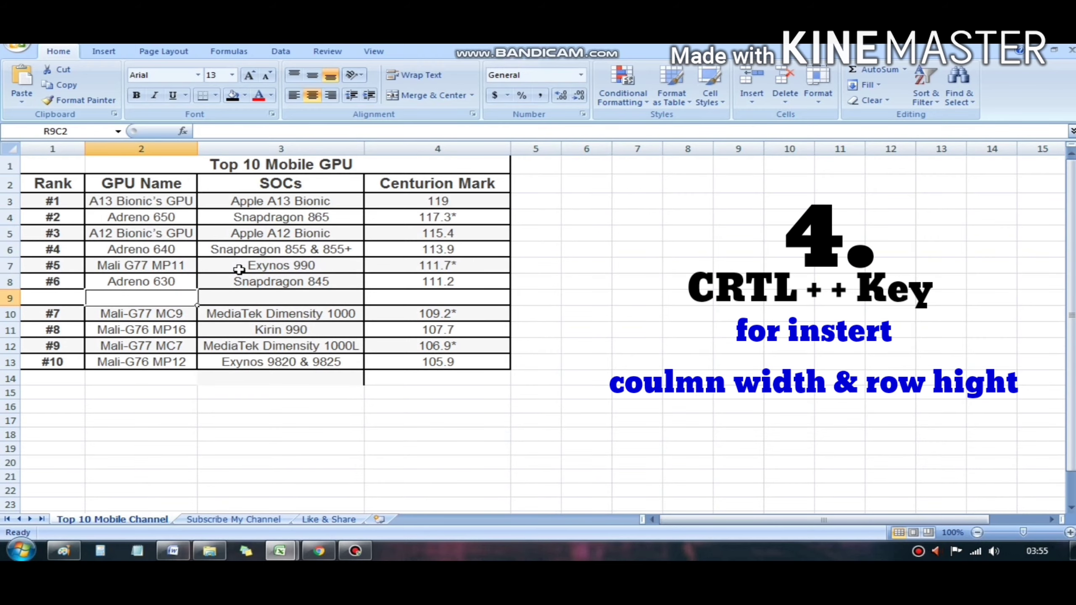
key(shift+space)
key(ctrl+minus)
Go back to the #5 row, insert a blank row above it once more and undo that insertion.
key(Up)
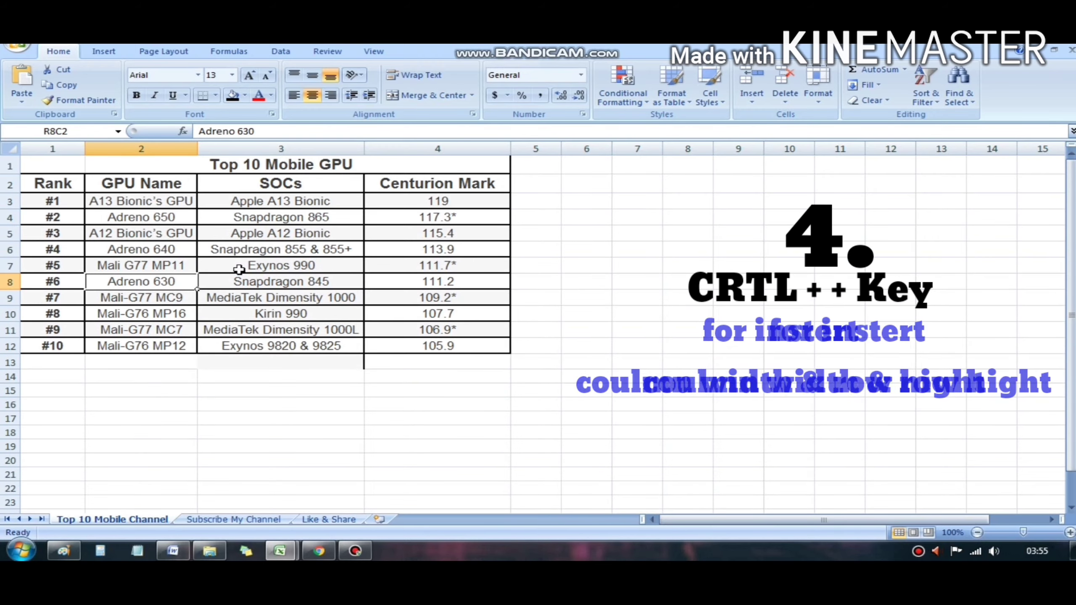
key(Up)
key(shift+space)
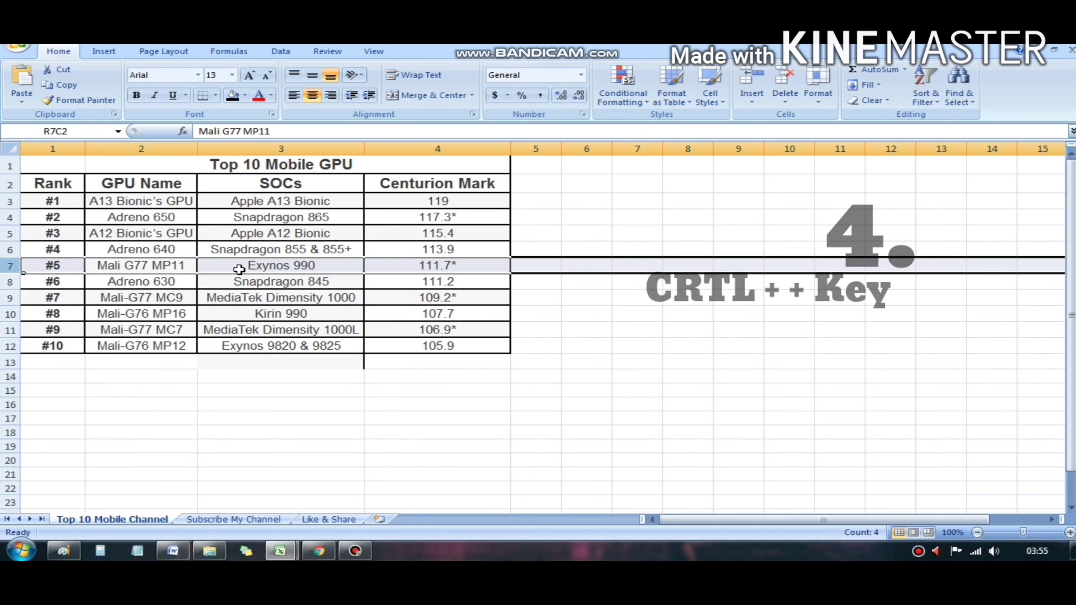
key(ctrl+plus)
key(Down)
key(ctrl+z)
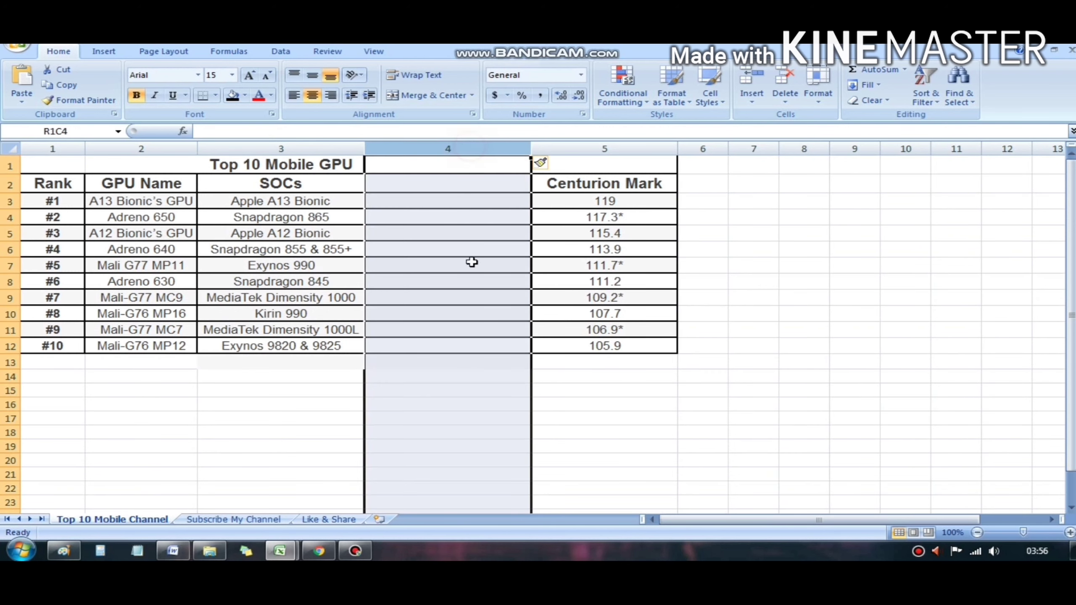
Undo the blank column inserted before Centurion Mark and select the entire Centurion Mark column from its #5 row cell.
click(591, 251)
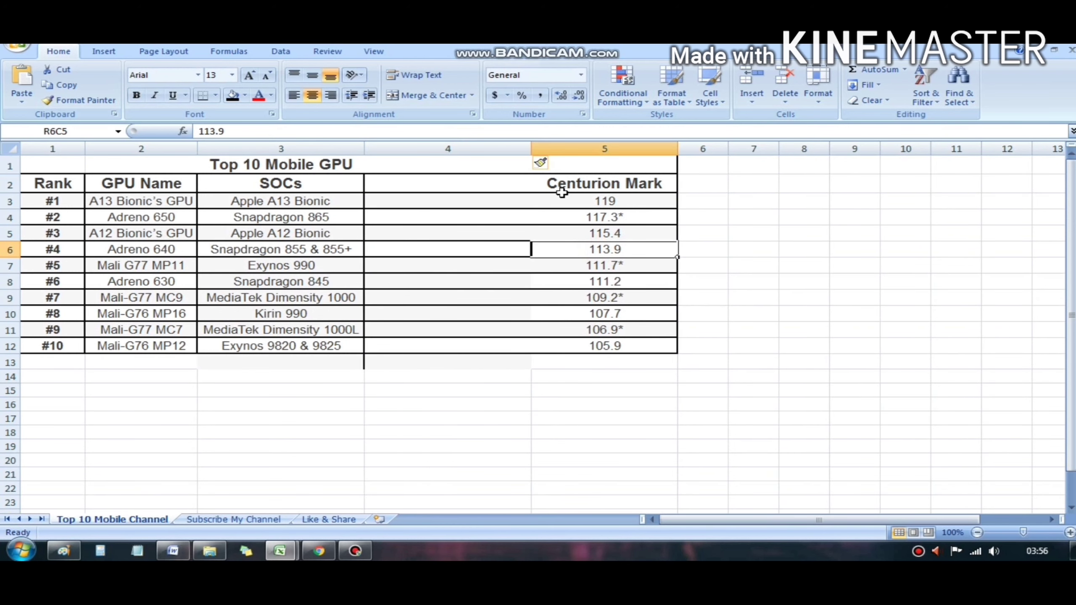
key(ctrl+z)
click(529, 260)
key(Right)
key(Left)
key(Left)
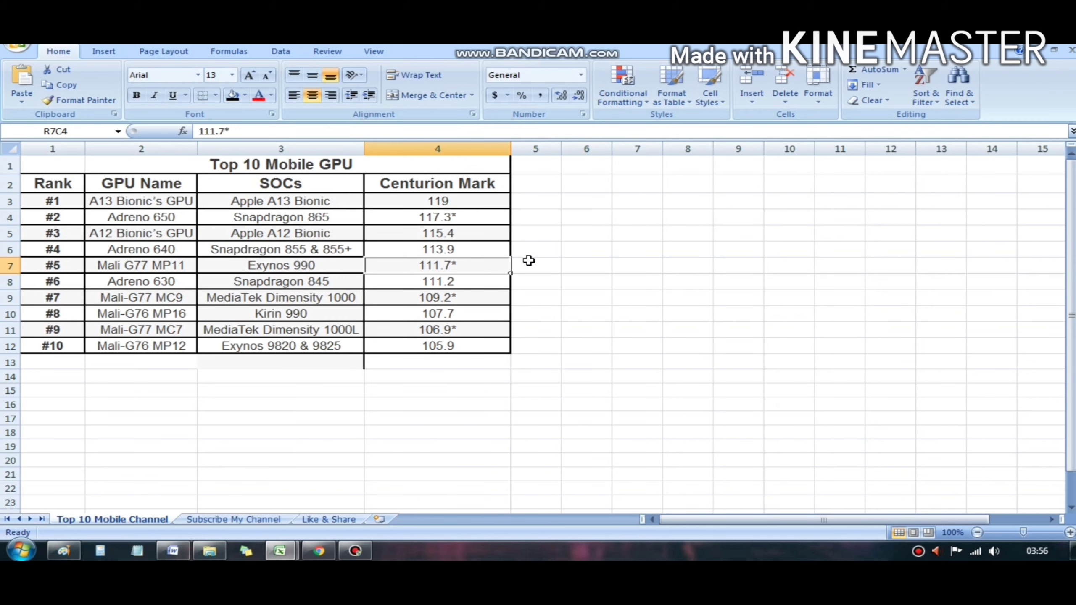
key(ctrl+space)
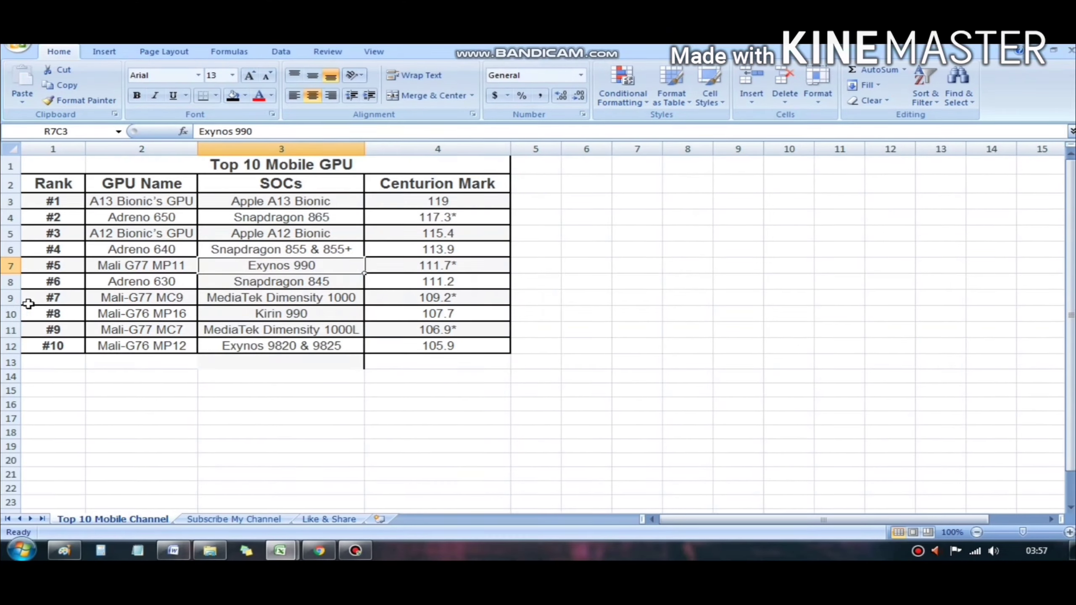
Make the Exynos 990 cell bold and remove the bold formatting again.
click(295, 312)
click(269, 267)
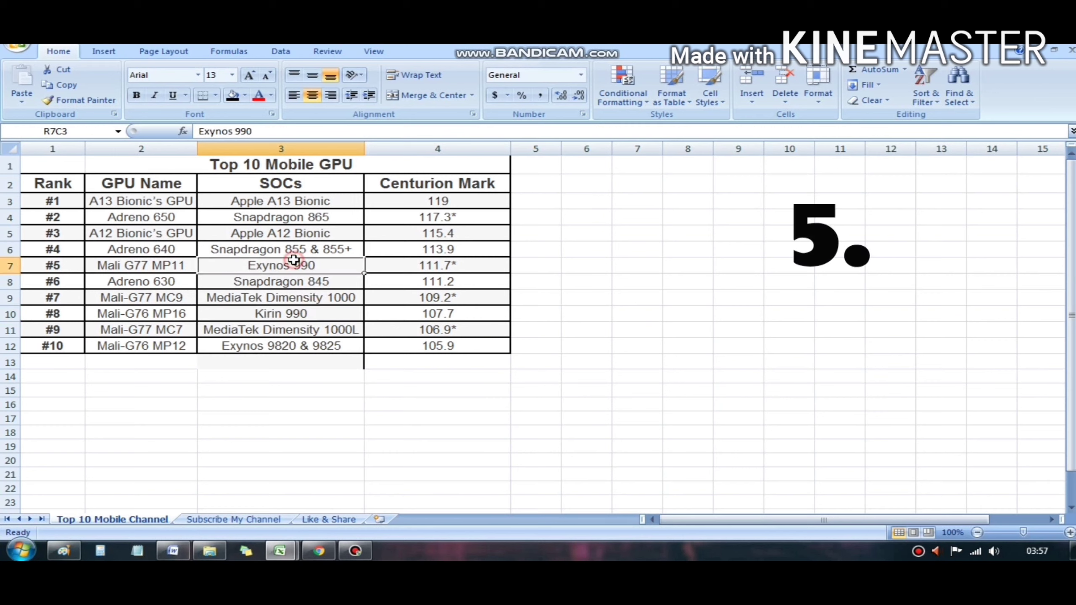
click(311, 348)
click(289, 267)
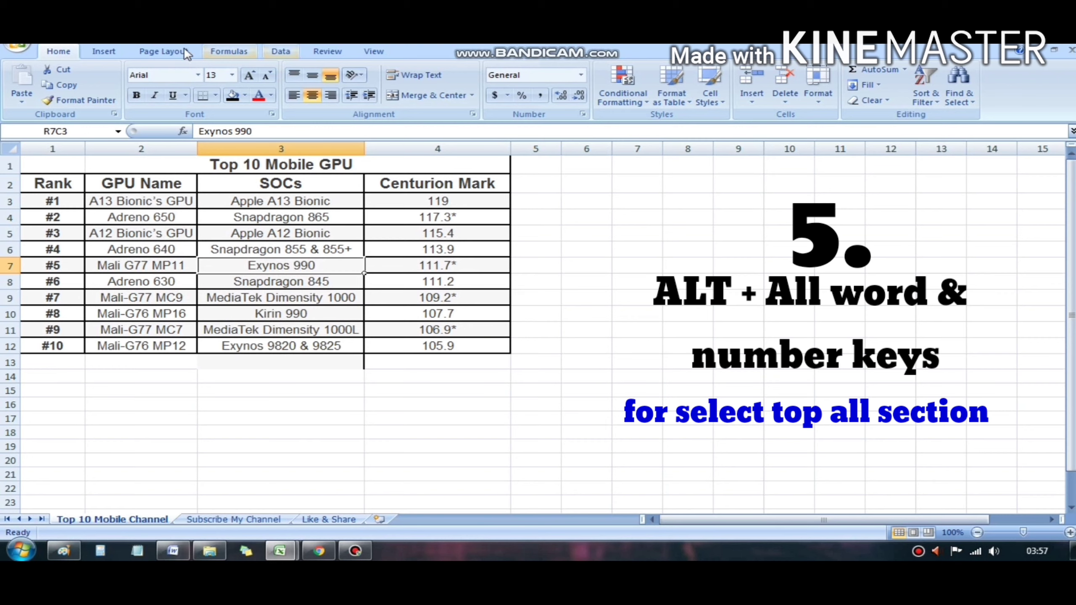
click(137, 96)
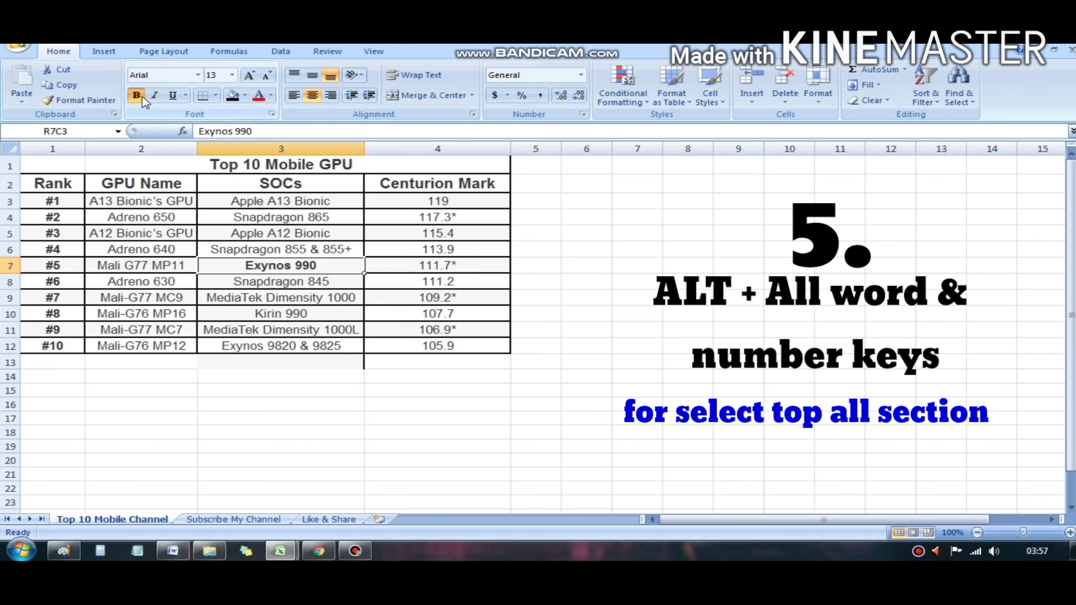
key(ctrl+b)
click(266, 293)
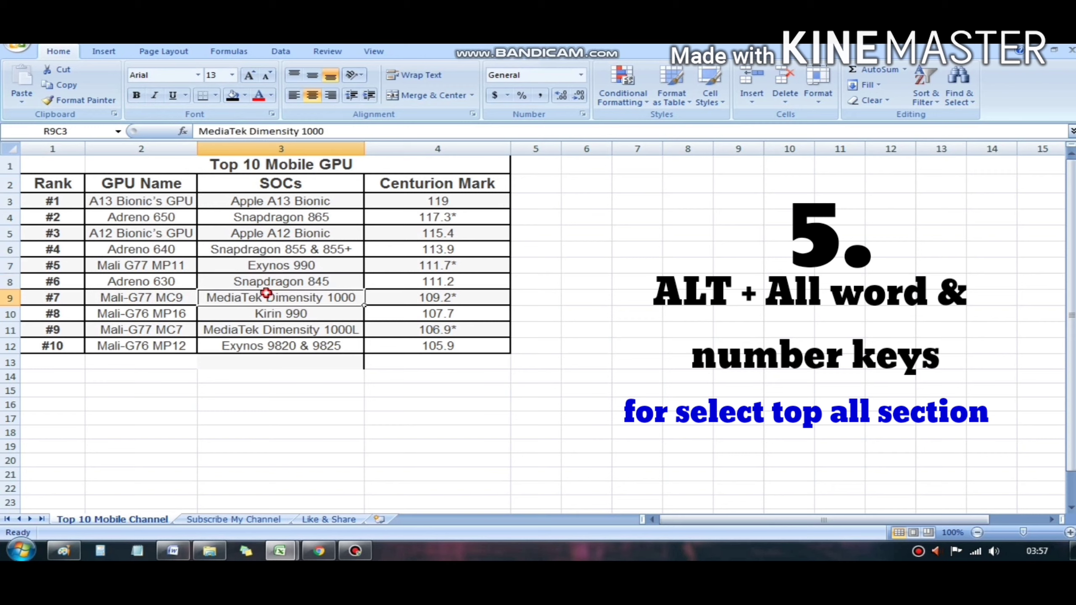
Left-align the Exynos 990 cell and set it back to centered.
click(276, 268)
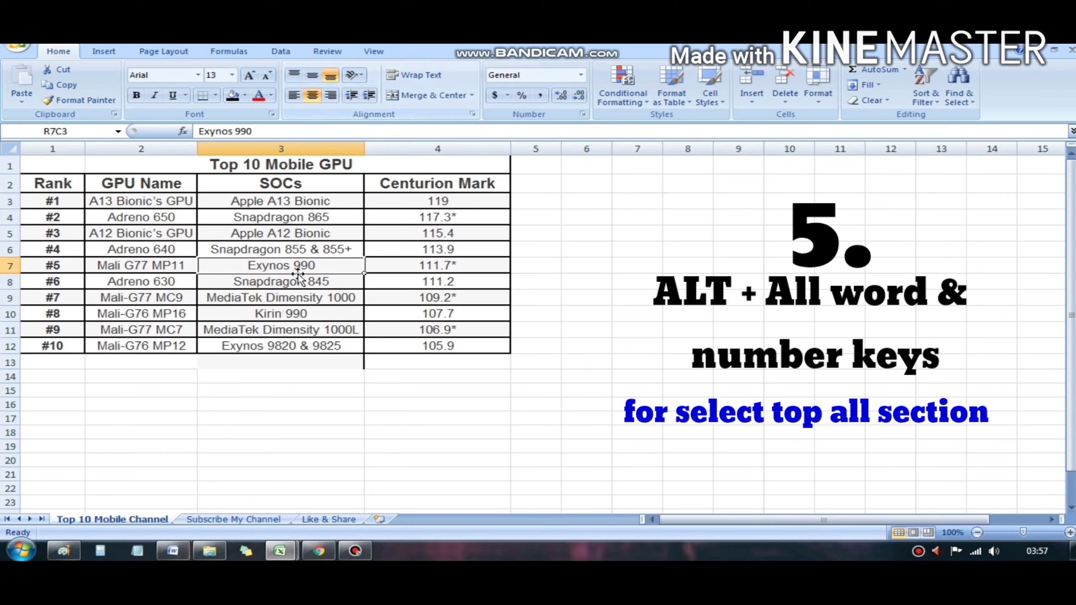
click(294, 294)
click(286, 266)
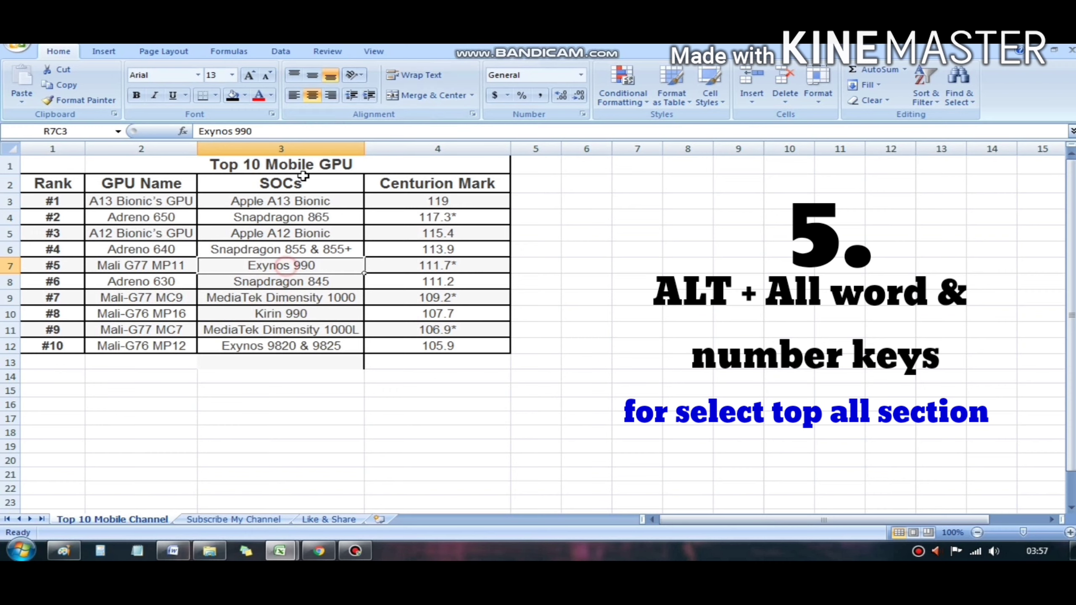
click(298, 100)
click(271, 324)
click(281, 266)
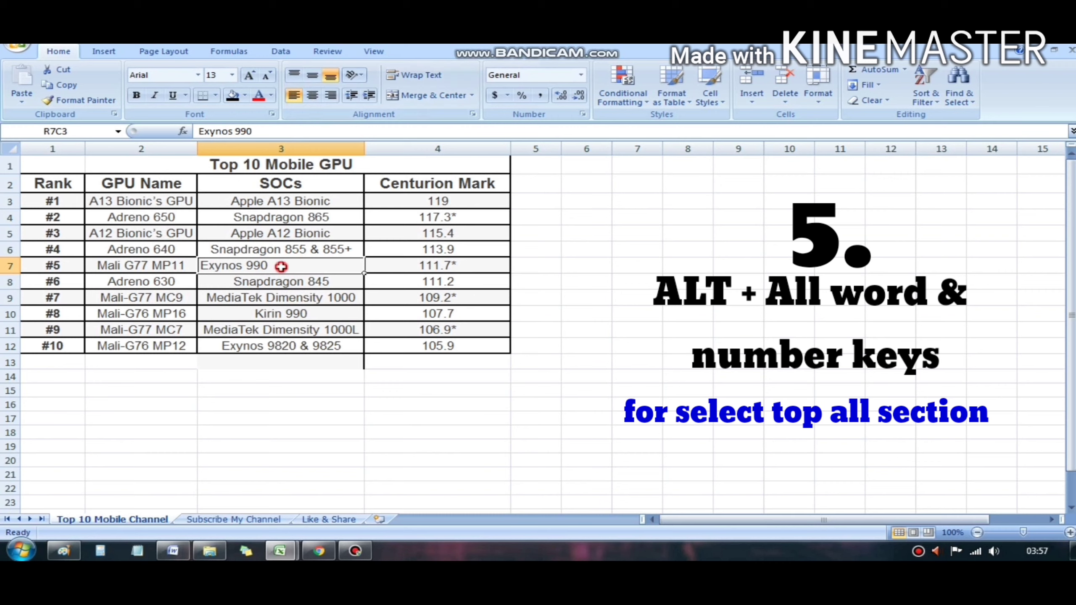
click(312, 95)
click(292, 278)
click(291, 266)
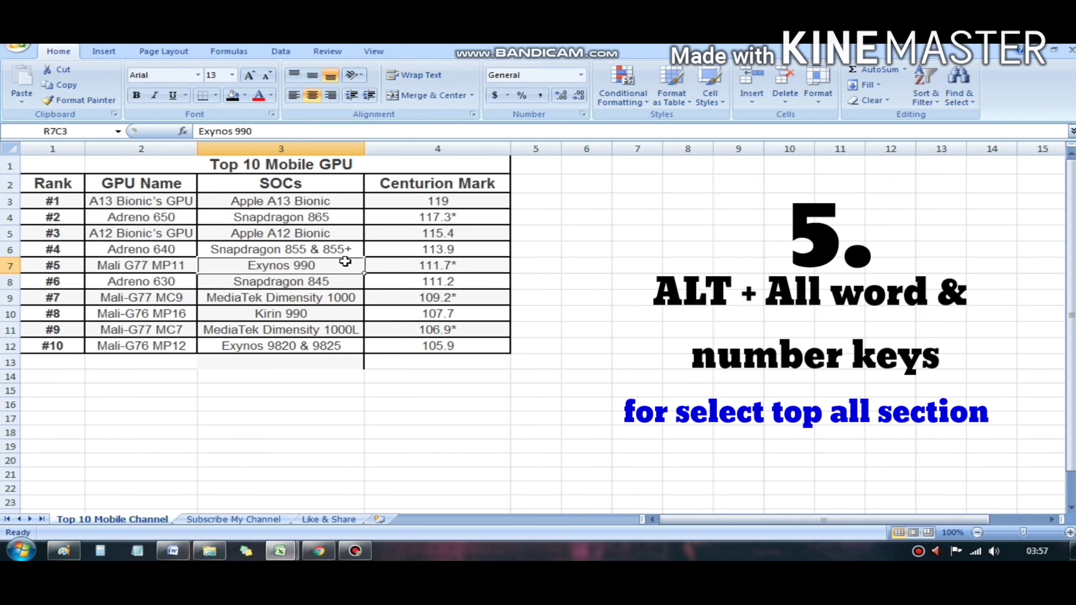
Show the ribbon key tips and use them to apply bold to the Exynos 990 cell.
key(alt)
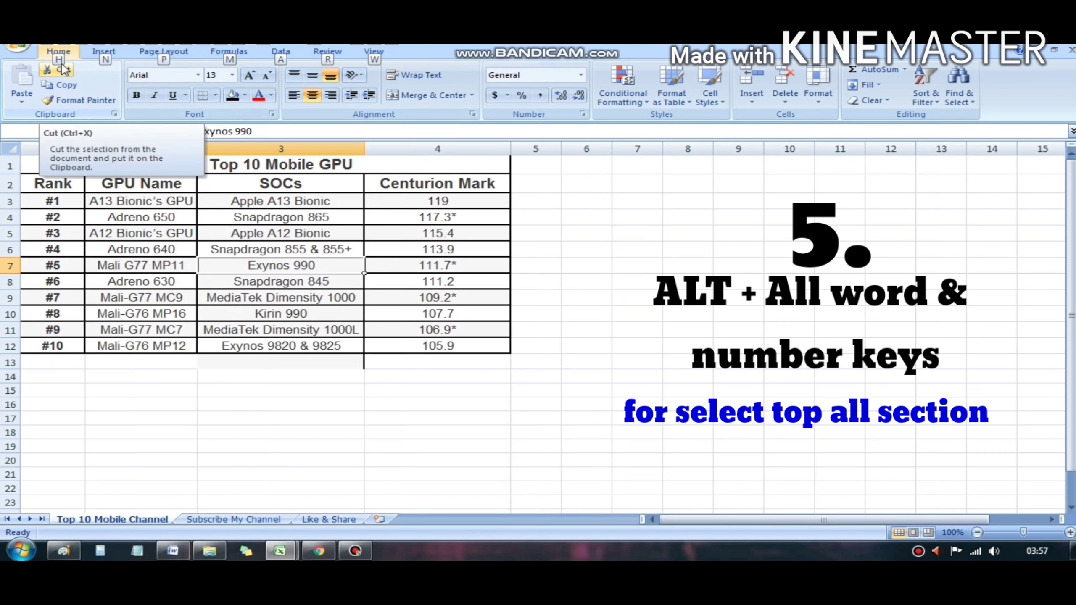
key(h)
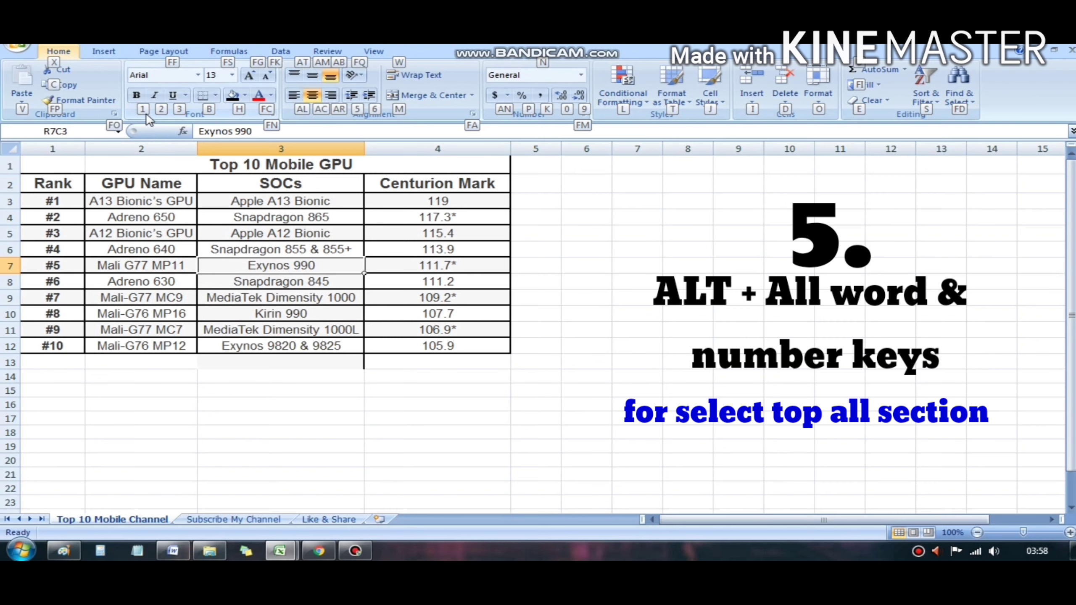
key(1)
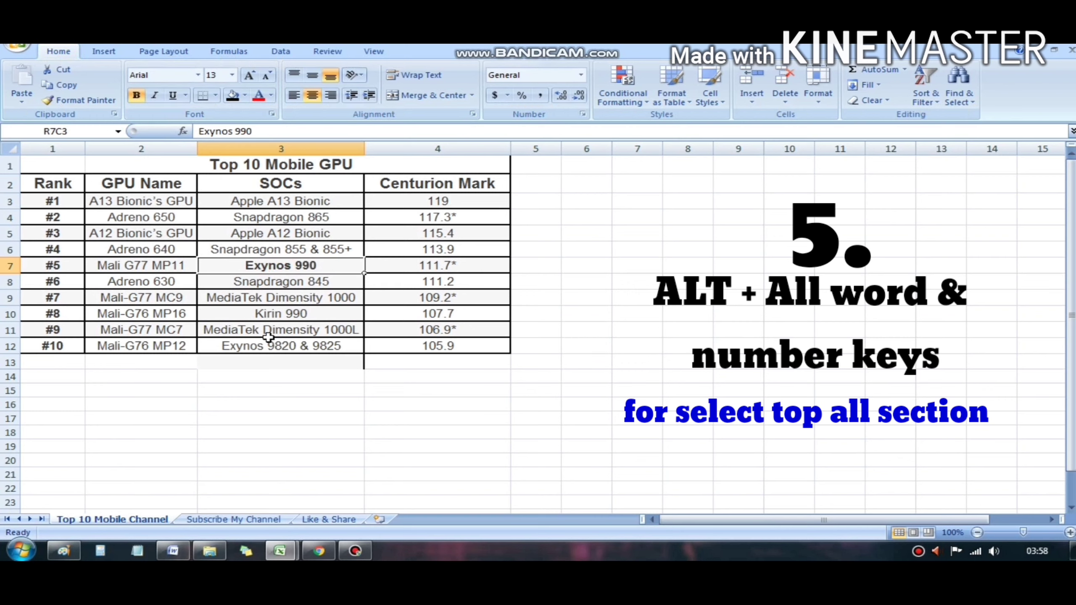
click(264, 313)
click(277, 267)
click(260, 298)
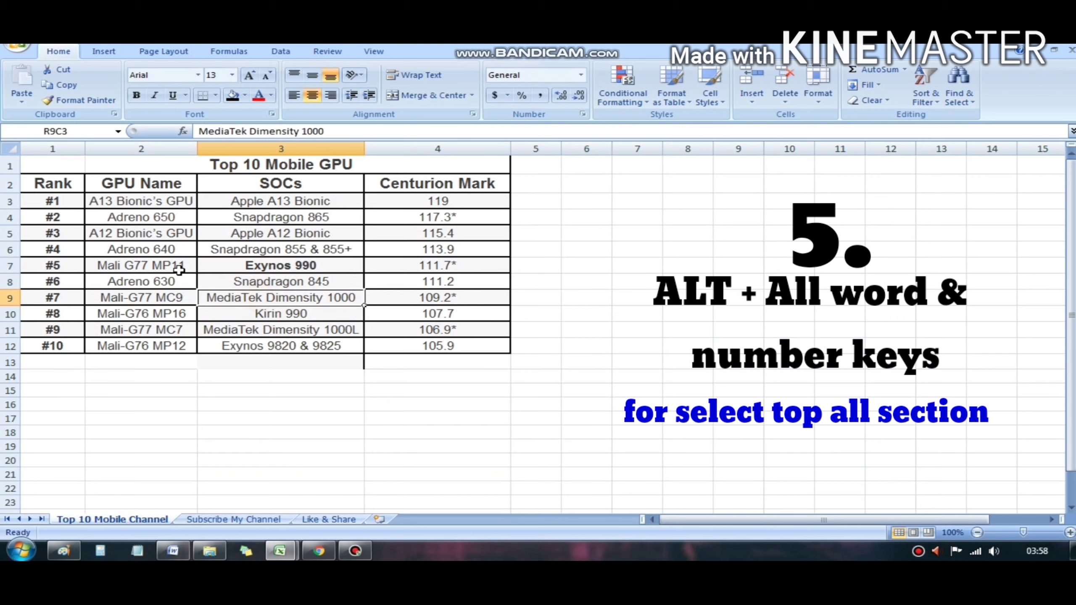
click(282, 268)
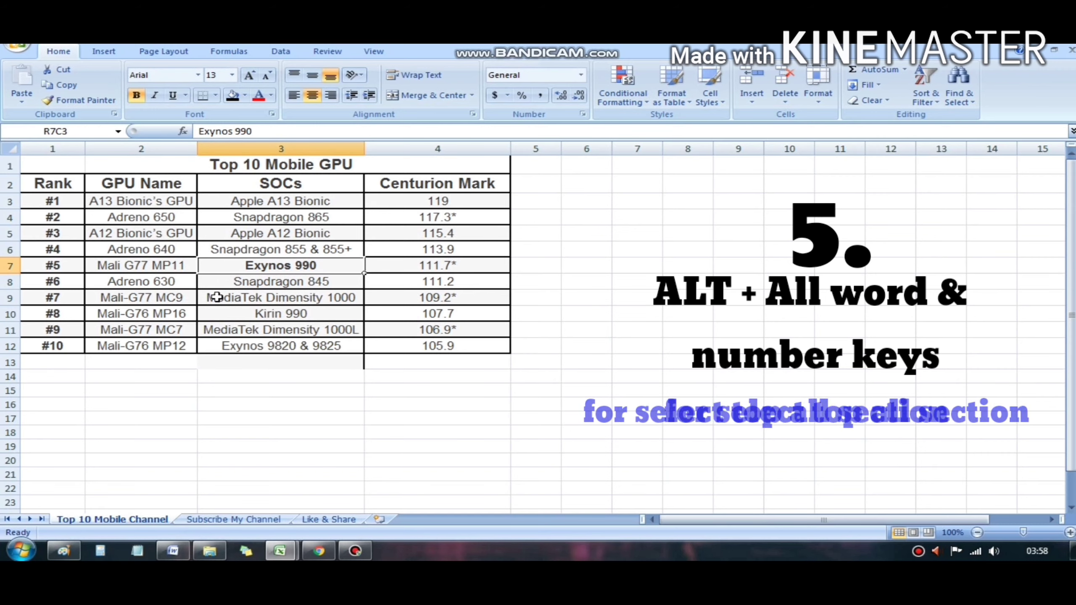
Remove the bold from the Exynos 990 cell through the ribbon key tips.
key(alt)
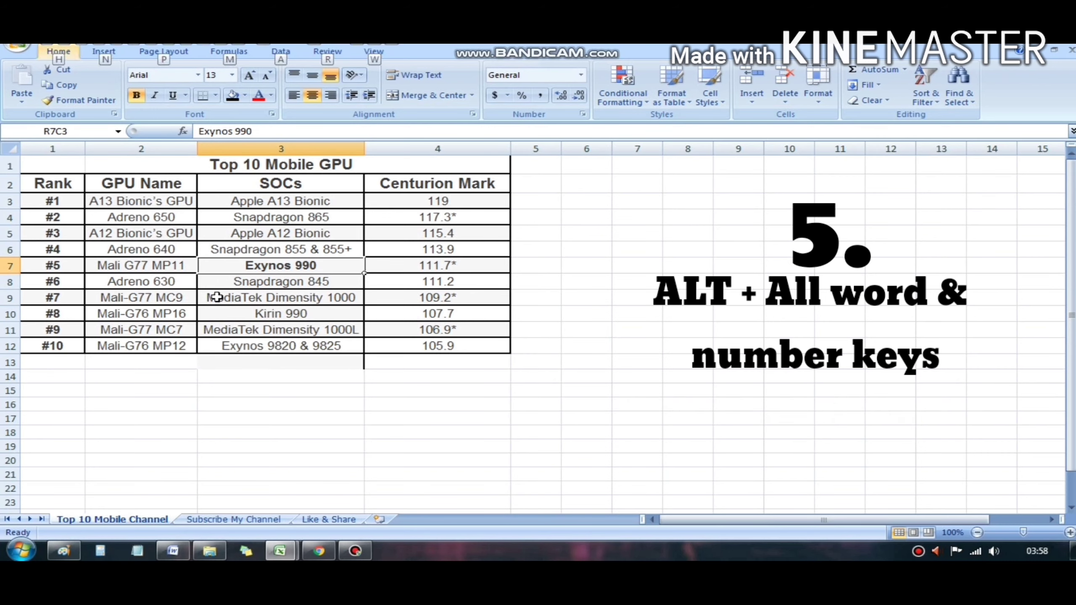
key(h)
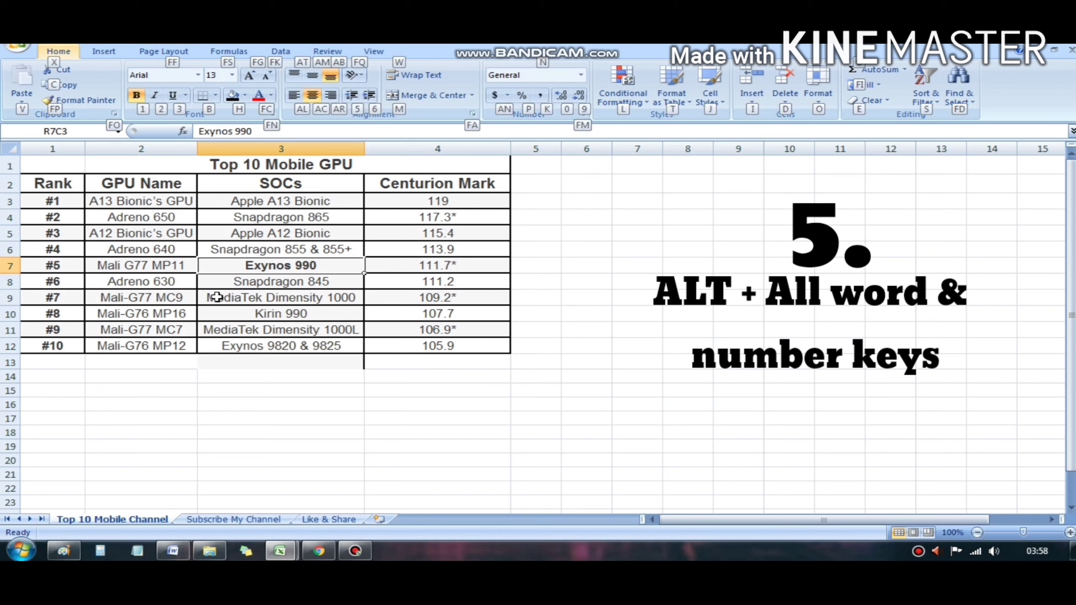
key(1)
click(280, 313)
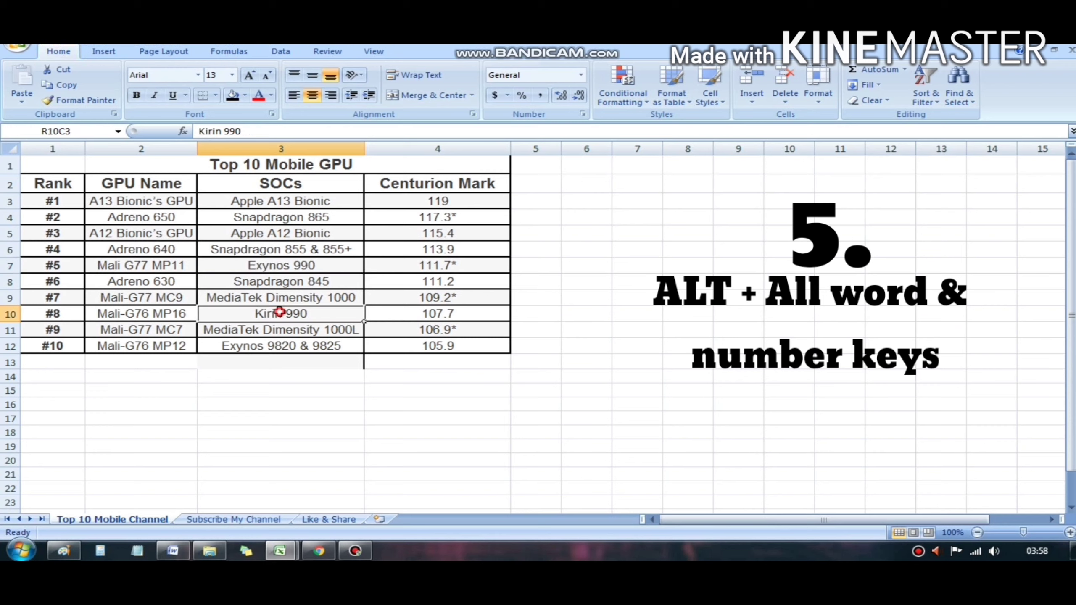
click(328, 259)
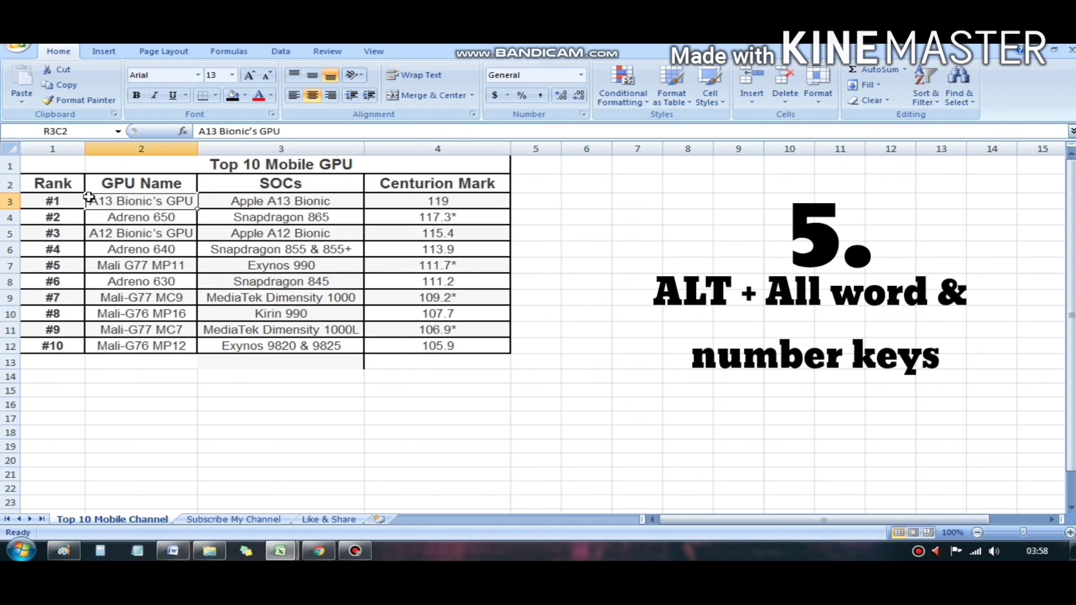
Select the header row from Rank to Centurion Mark and apply Filter to it through the ribbon key tips.
mouse_move(55, 186)
mouse_down()
mouse_move(490, 202)
mouse_move(53, 168)
mouse_move(50, 182)
mouse_up()
click(475, 177)
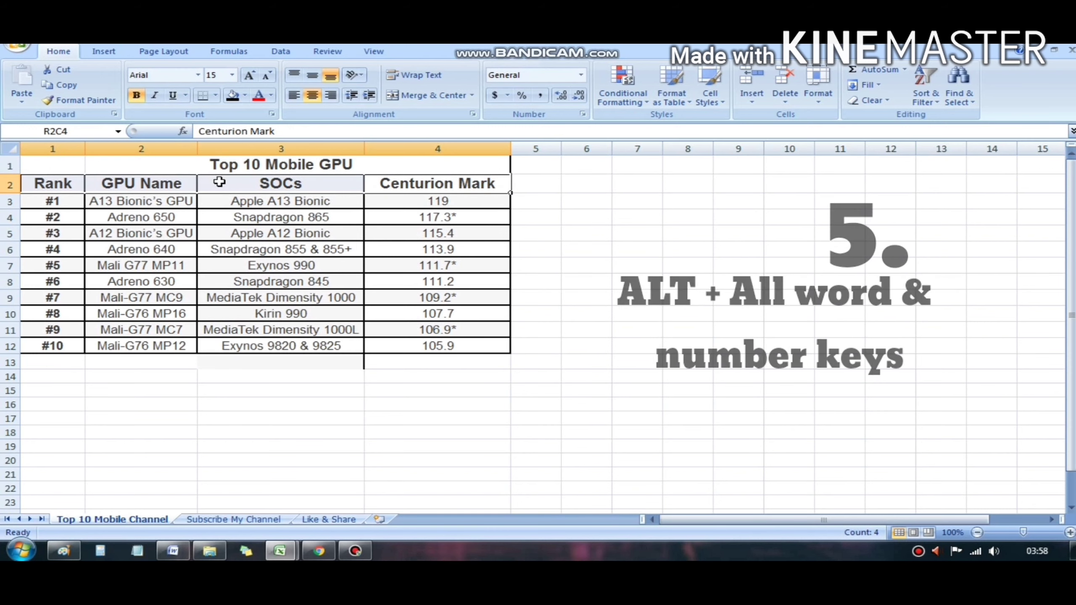
key(alt)
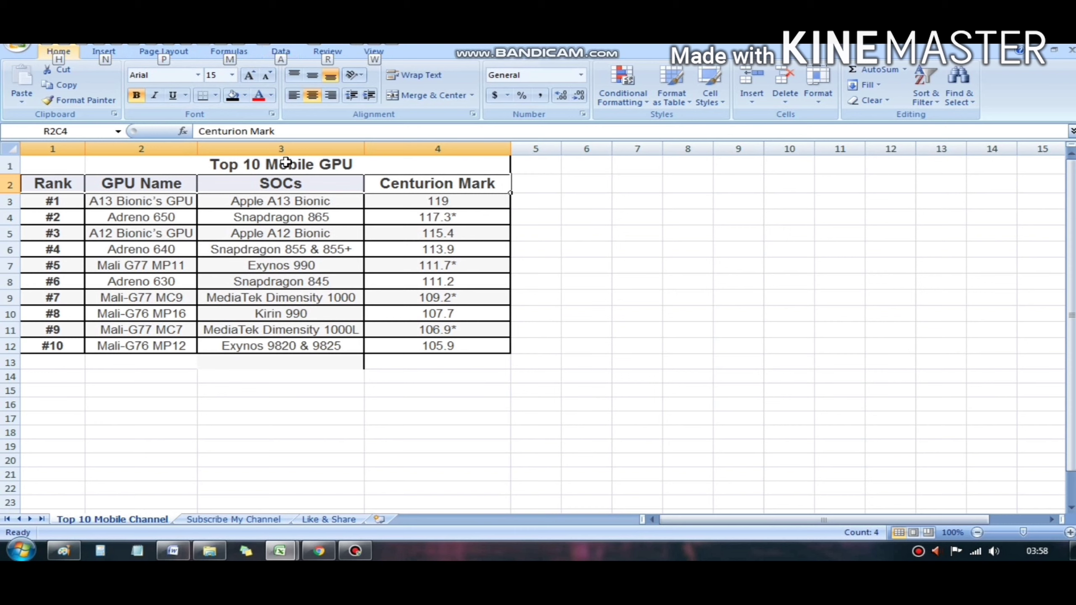
key(a)
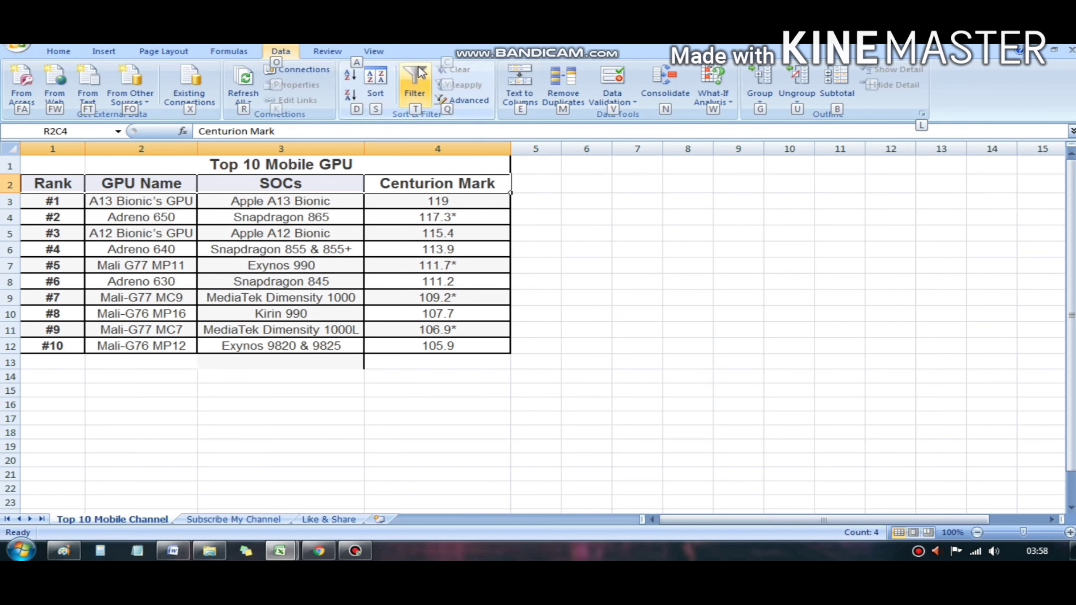
key(t)
View the filter and sort options of the Centurion Mark, SOCs and GPU Name columns and close them.
click(335, 278)
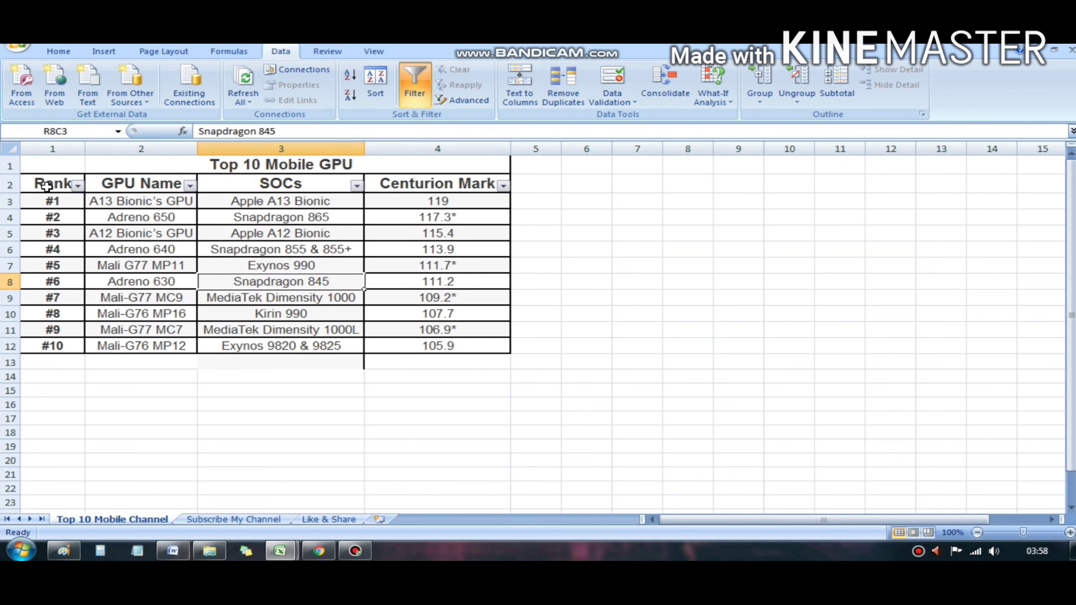
click(501, 281)
click(503, 186)
click(263, 292)
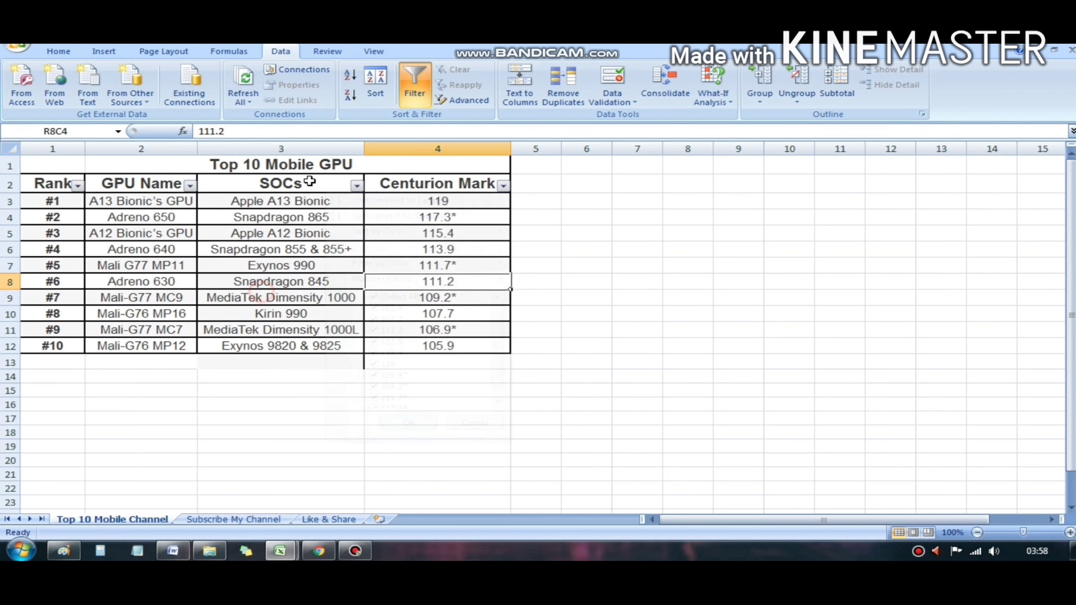
click(356, 186)
click(190, 185)
click(190, 186)
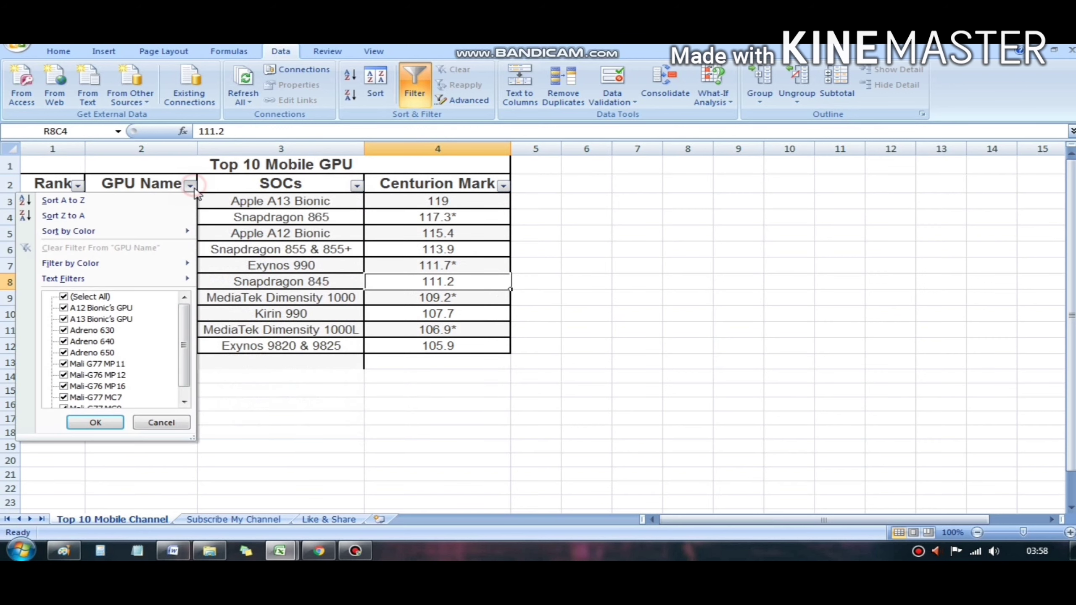
click(192, 187)
Remove the filter from the header row, Rank to Centurion Mark, through the ribbon key tips.
drag(29, 179, 480, 187)
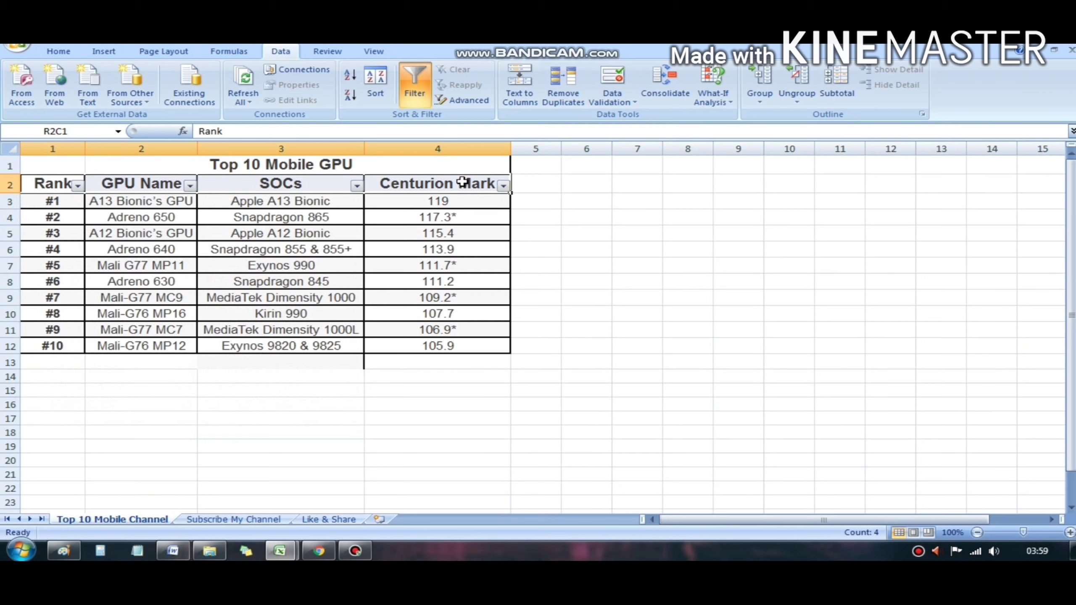
key(alt)
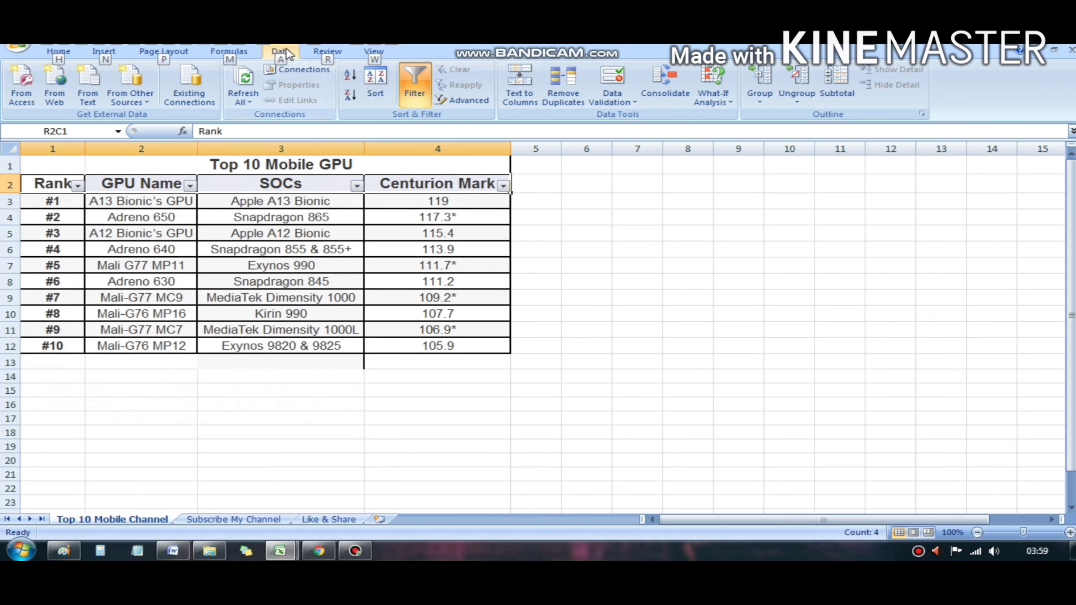
key(a)
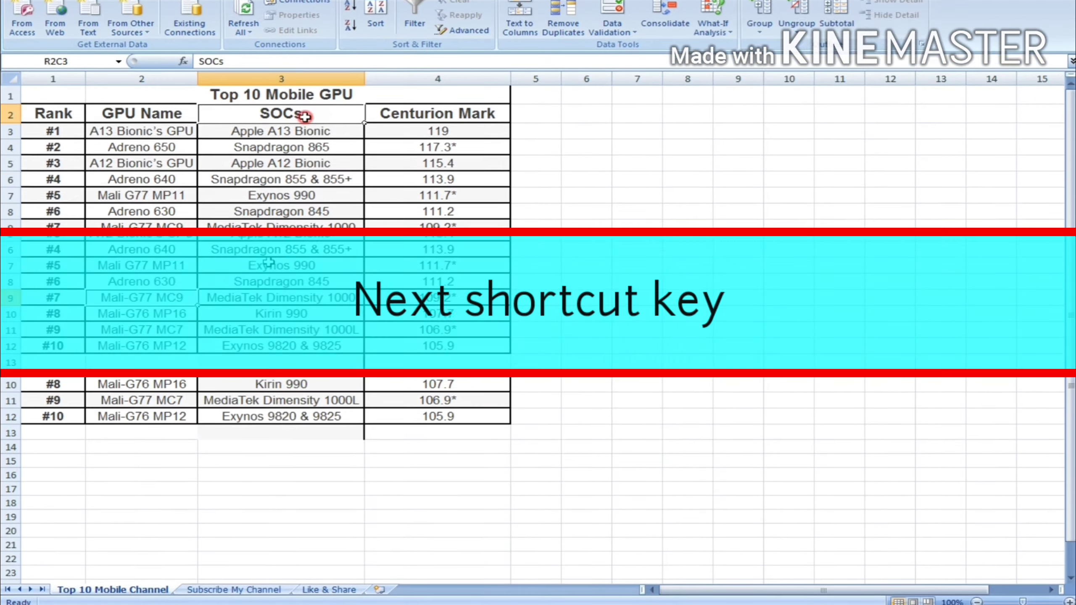
Open the Apple A12 Bionic cell for in-cell editing with the mouse and leave it by selecting other SOCs cells.
click(281, 228)
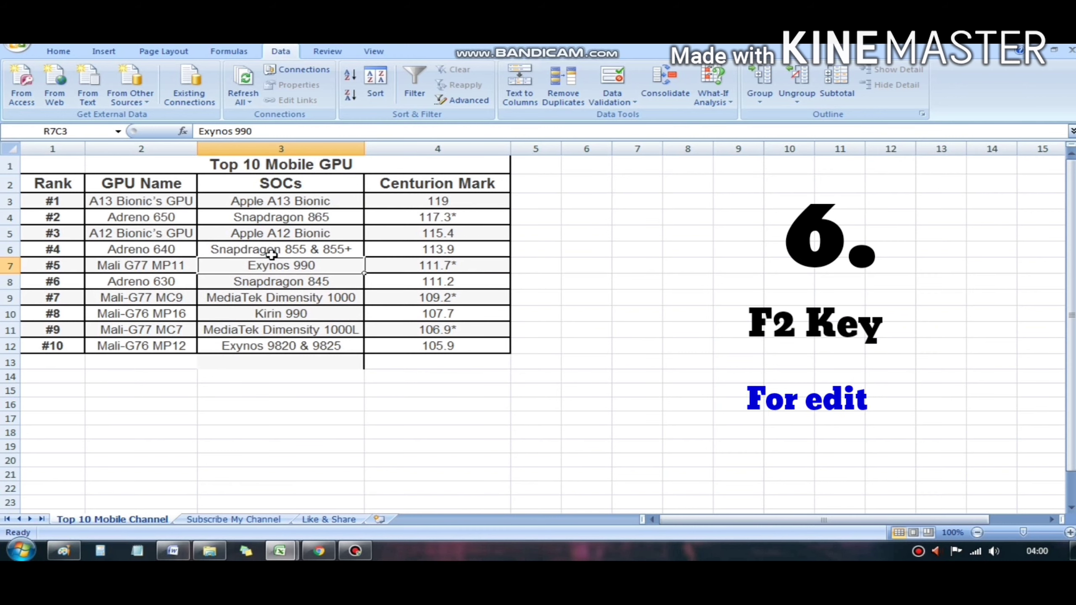
click(254, 299)
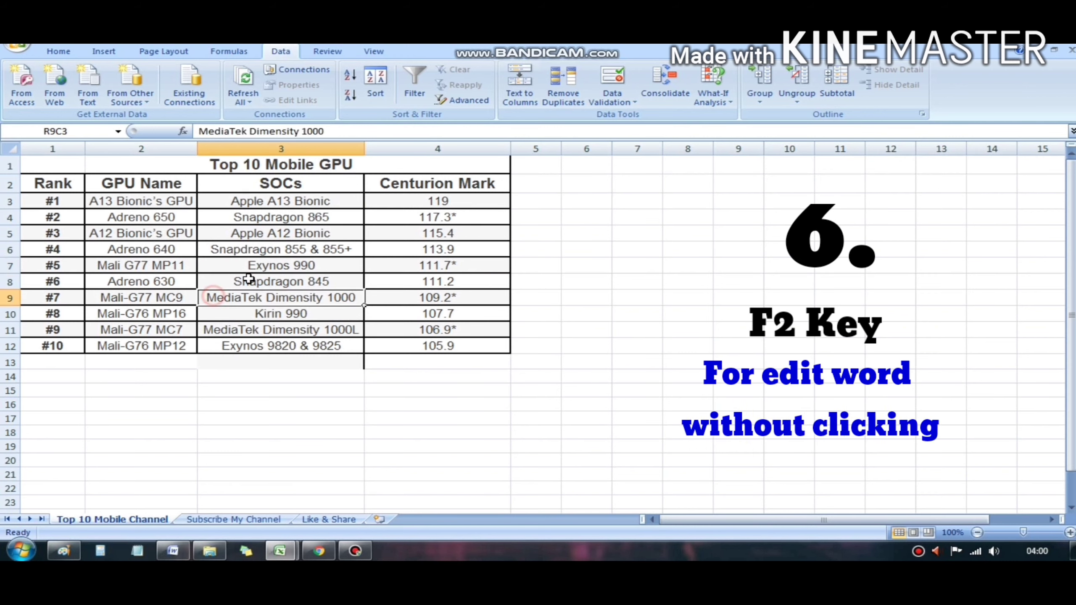
click(240, 249)
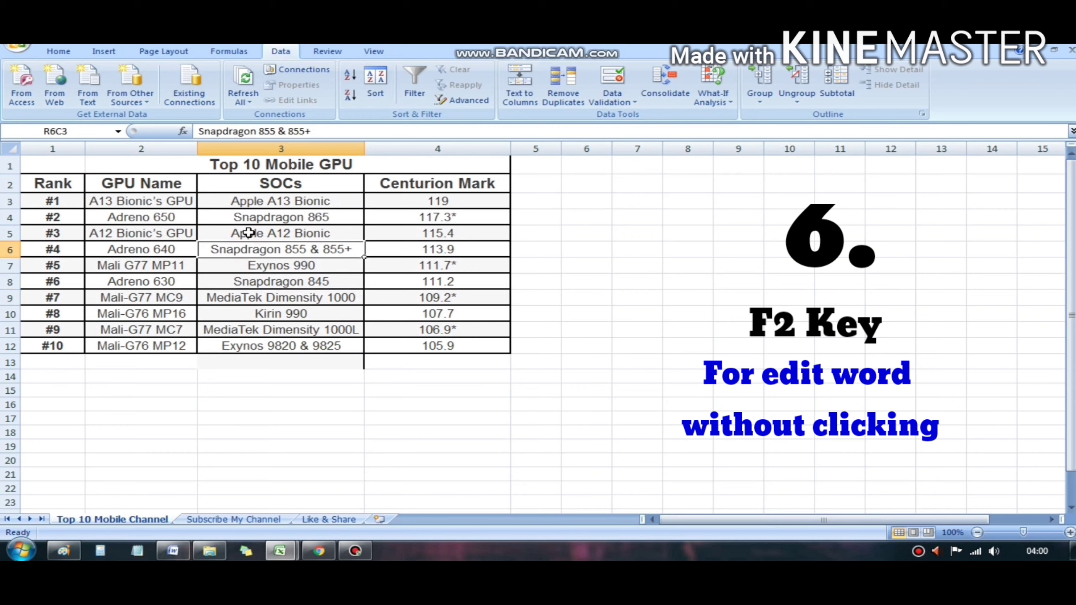
double_click(248, 233)
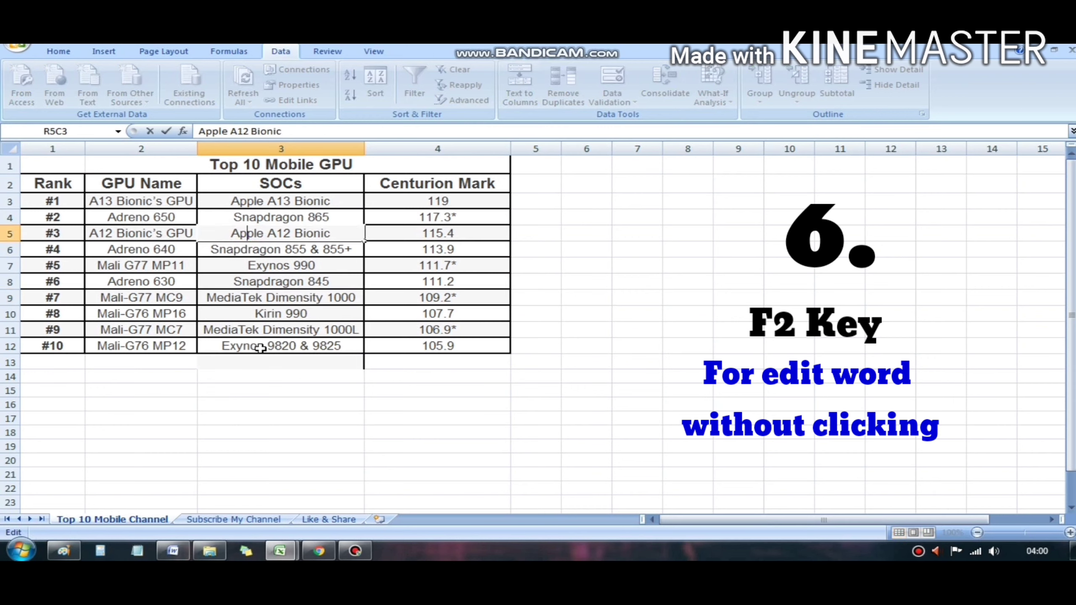
click(267, 281)
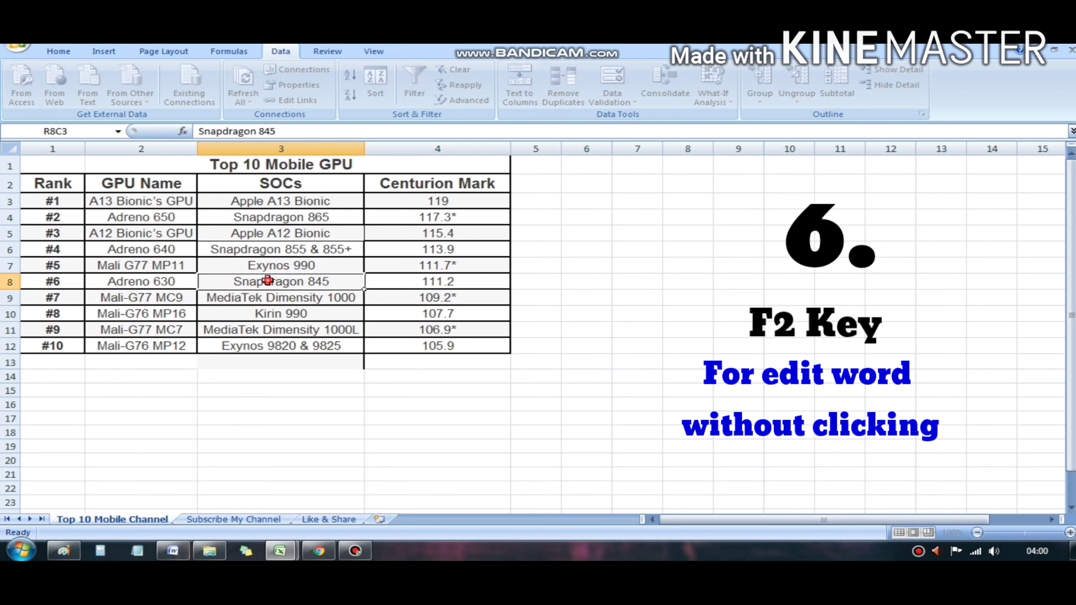
click(256, 240)
click(244, 283)
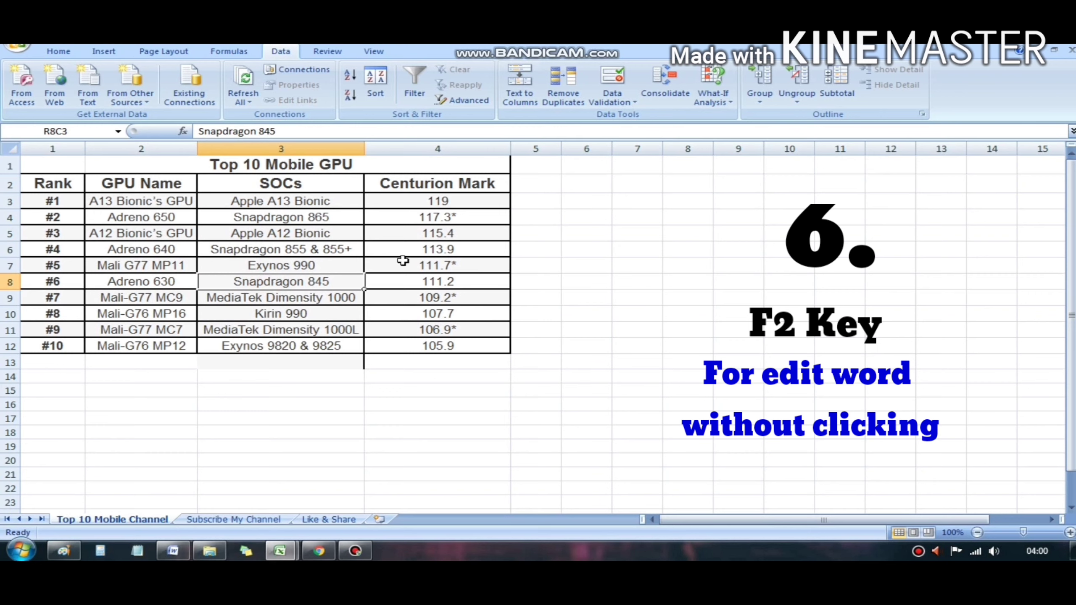
Move the active cell from the empty area beside the table to Apple A12 Bionic and enter edit mode using the keyboard.
click(638, 256)
key(Left)
key(Left)
key(Left)
key(Left)
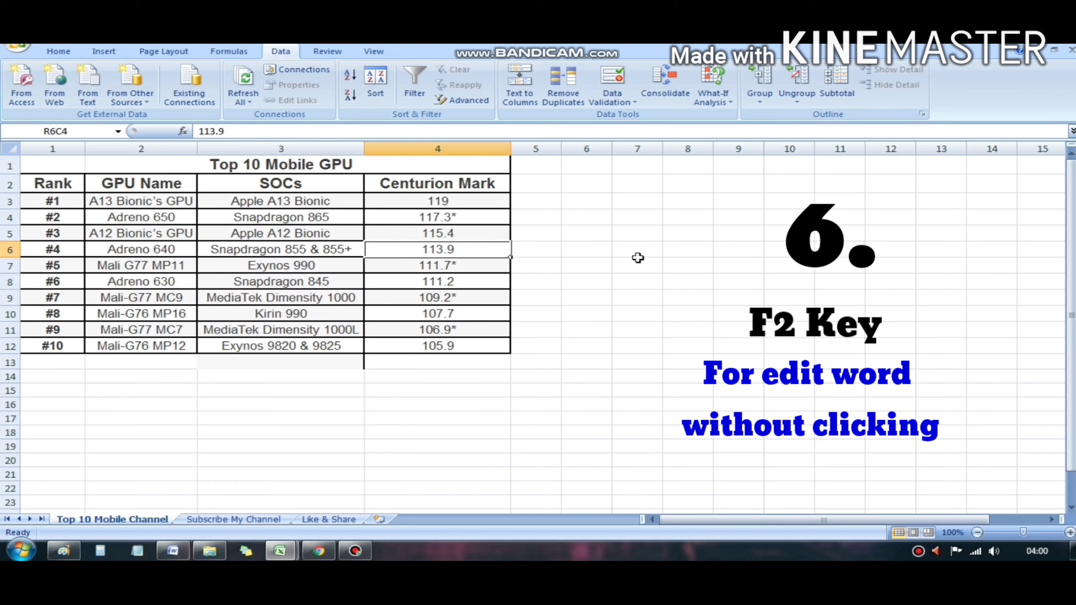
key(Up)
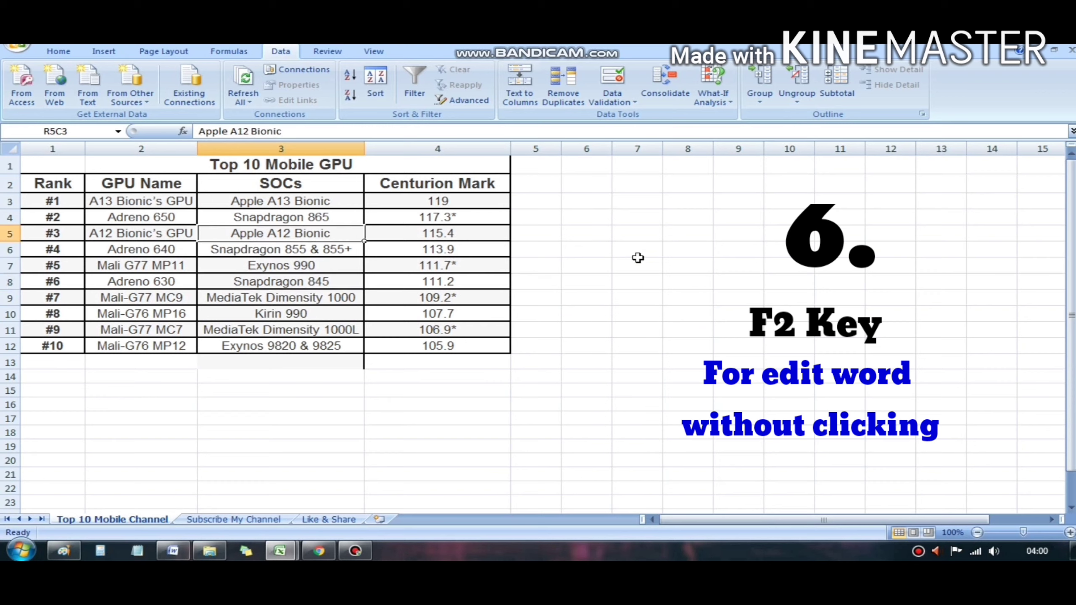
click(638, 256)
key(Up)
key(Left)
key(Left)
key(Left)
key(Left)
key(Down)
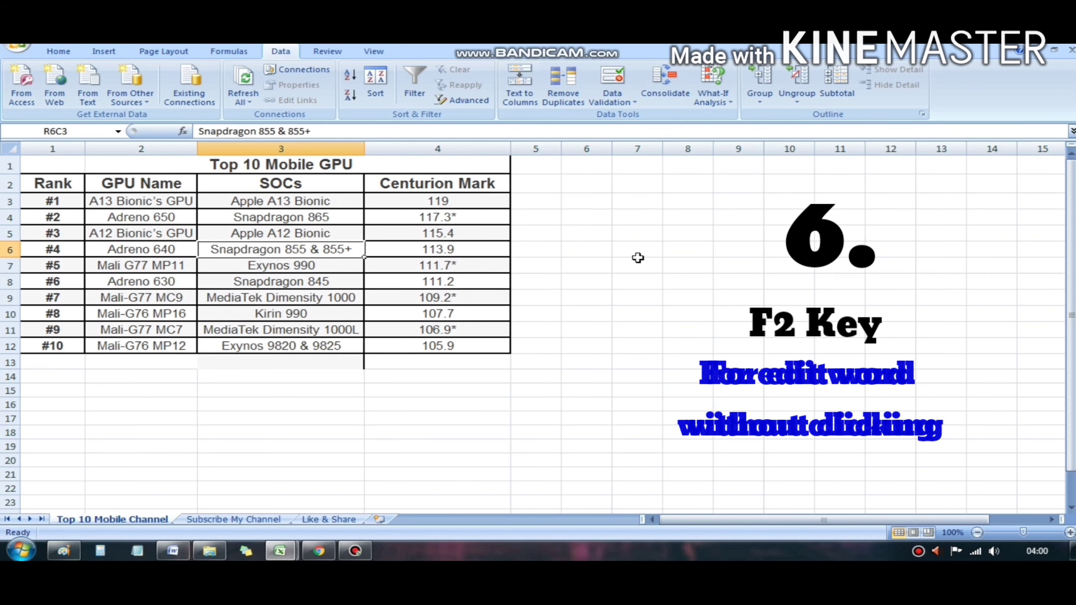
key(Up)
key(F2)
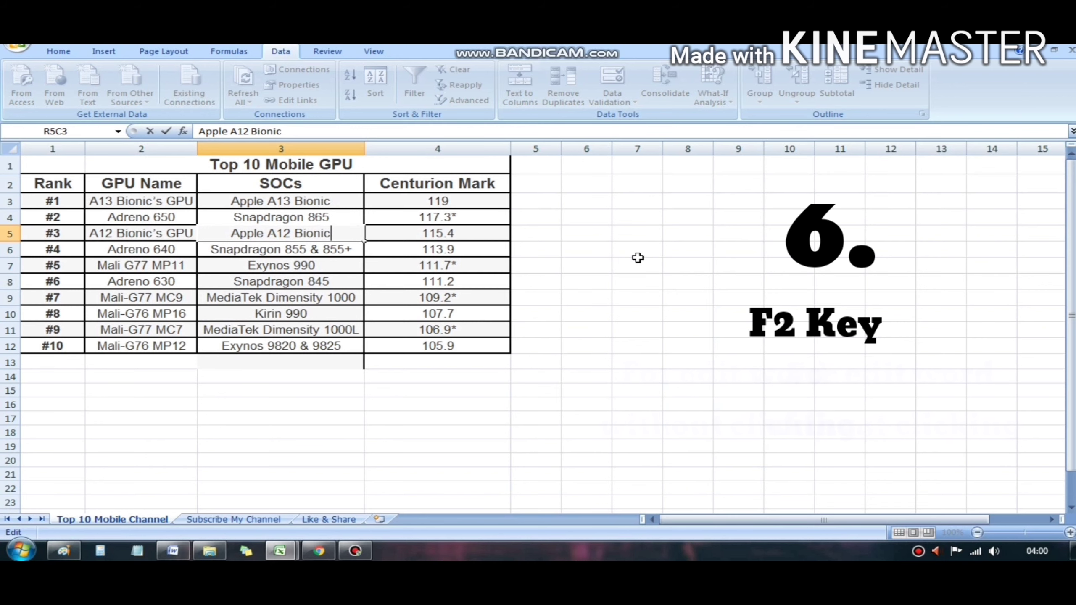
key(Return)
Return to the Apple A12 Bionic cell and reopen it for editing two more times, closing it each time.
key(Up)
key(Right)
key(Left)
key(F2)
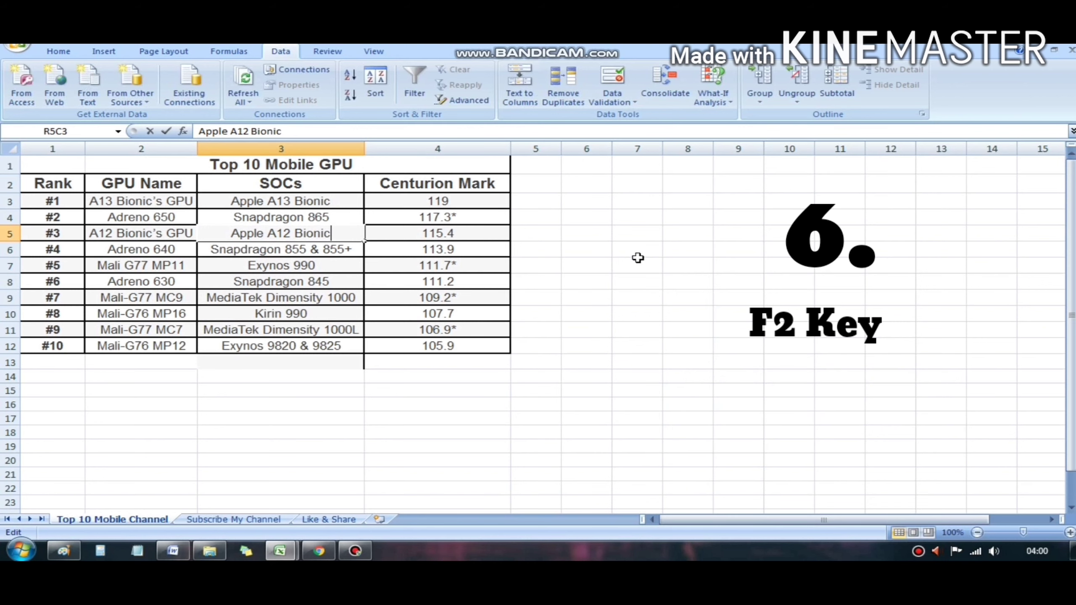
key(Return)
key(Up)
key(F2)
key(Return)
key(Up)
Delete one letter p from the word Apple in the Apple A12 Bionic cell and retype it.
key(F2)
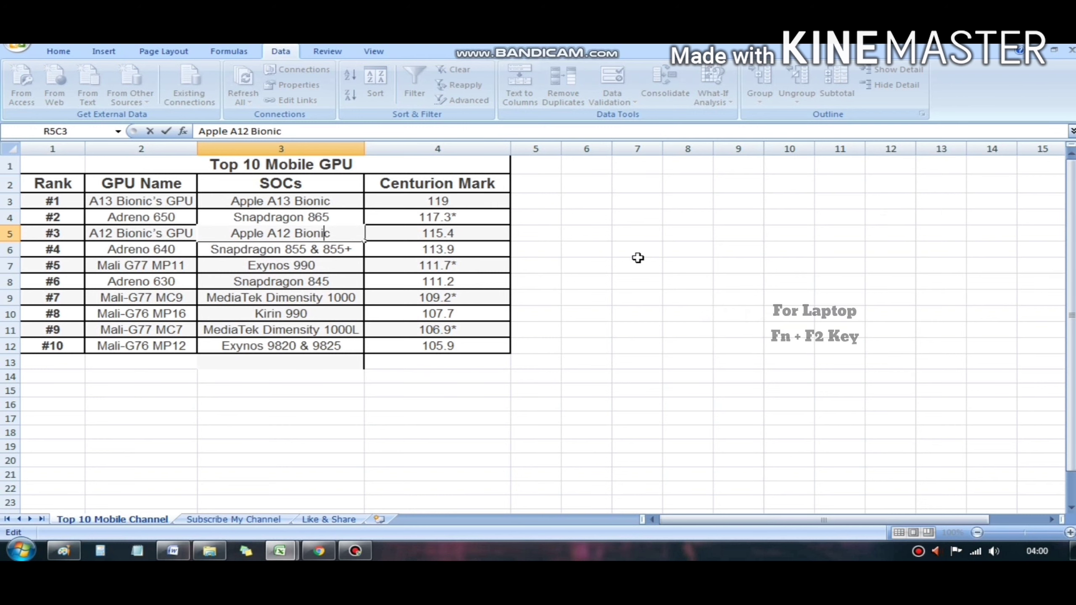
key(Left)
key(Left)
key(Left)
key(Left)
key(Left)
key(Left)
key(Left)
key(Left)
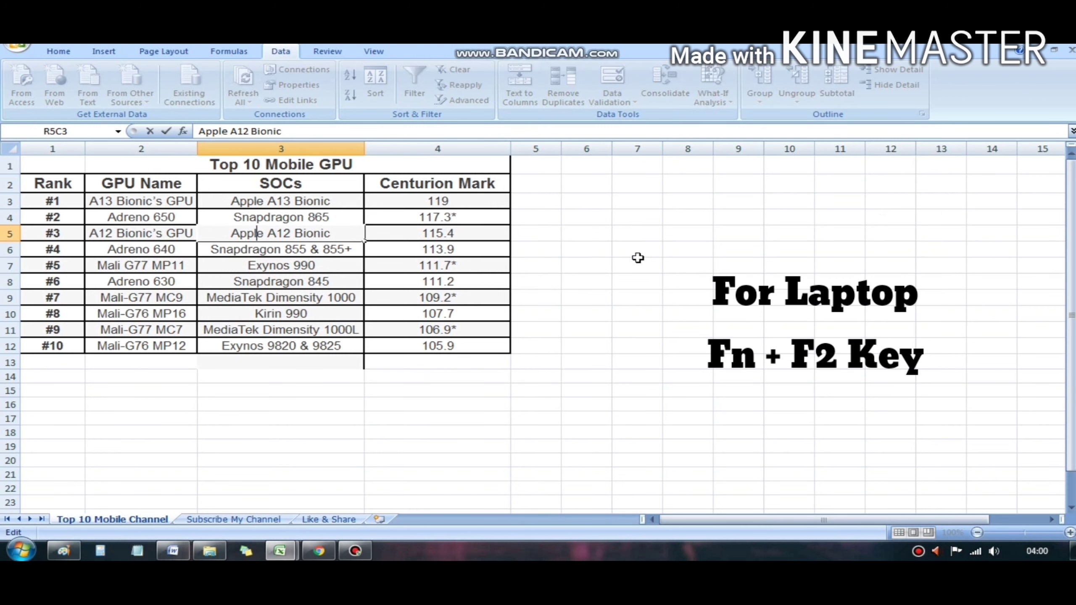
key(BackSpace)
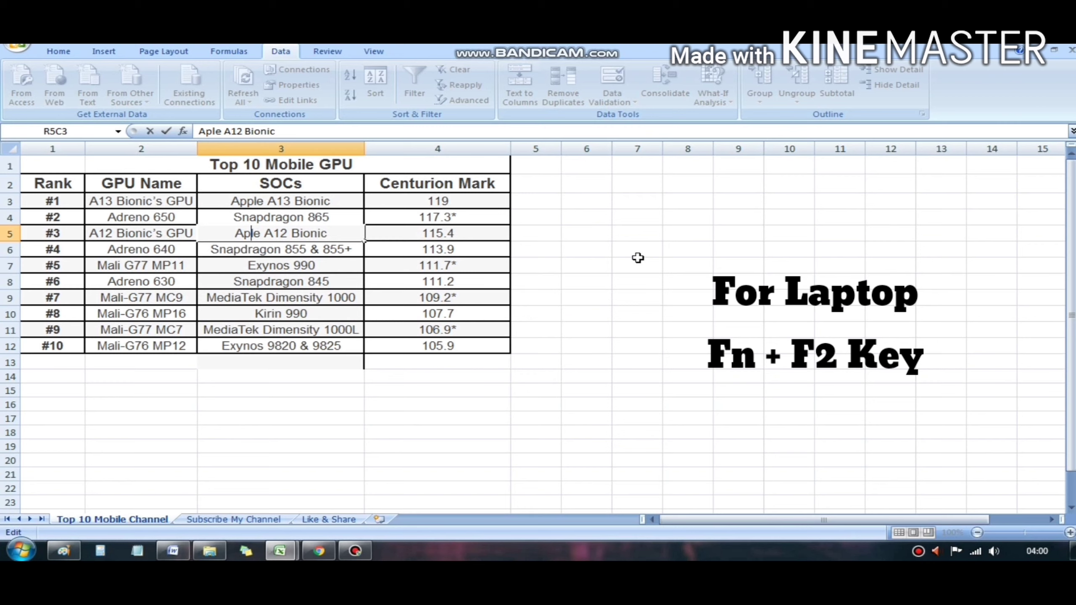
text(p)
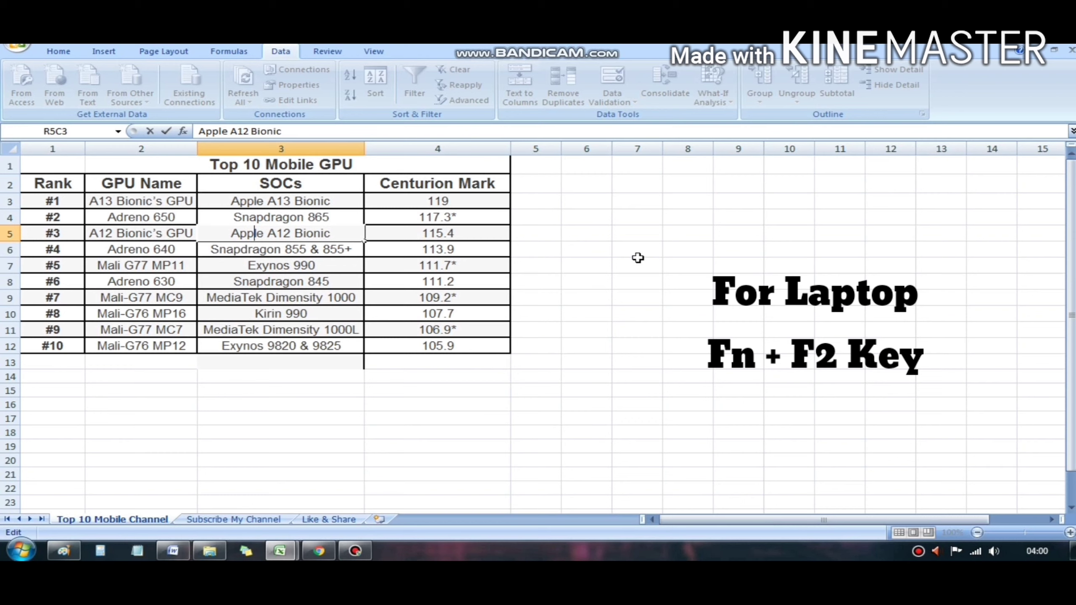
key(Return)
key(Up)
key(Right)
key(Right)
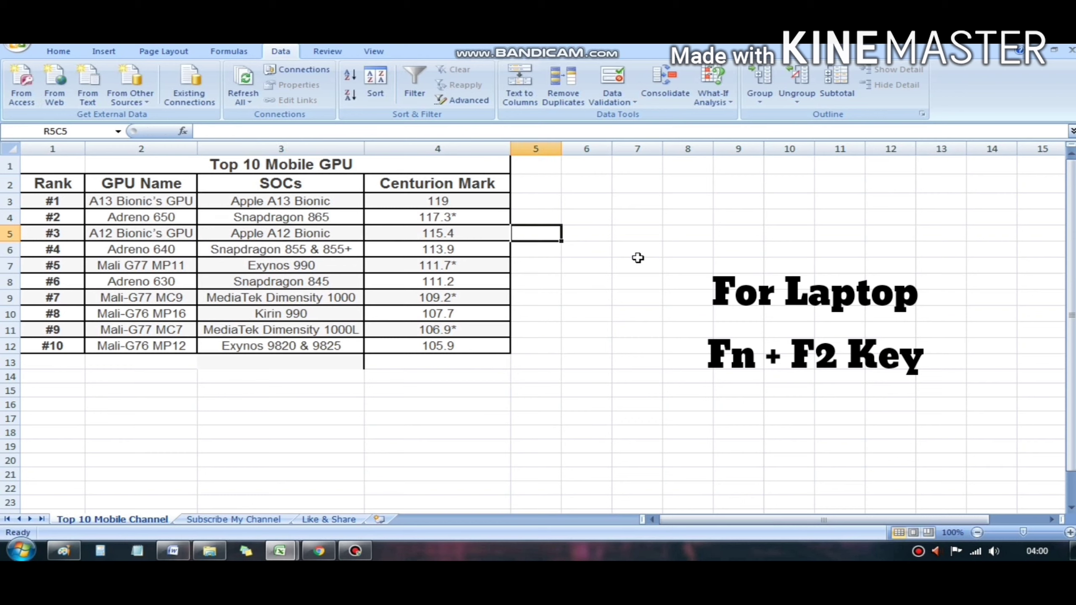
key(Left)
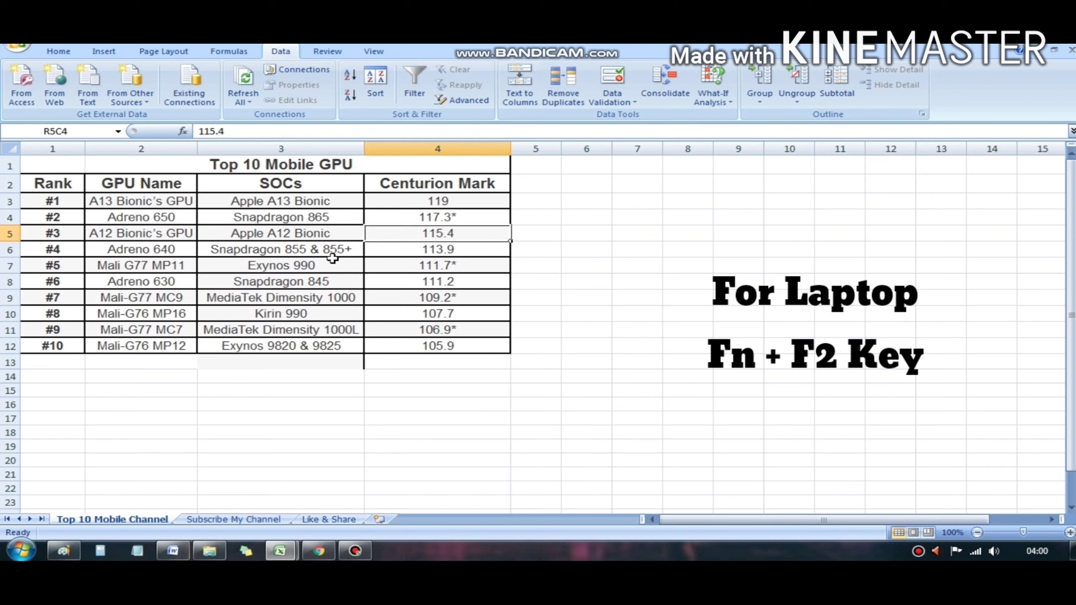
click(310, 268)
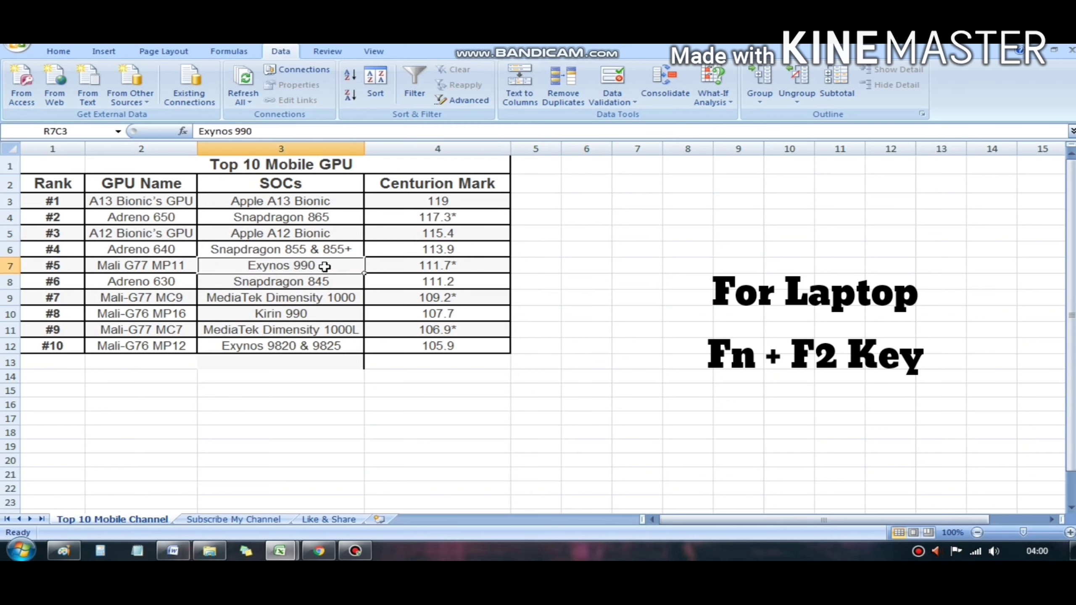
click(337, 299)
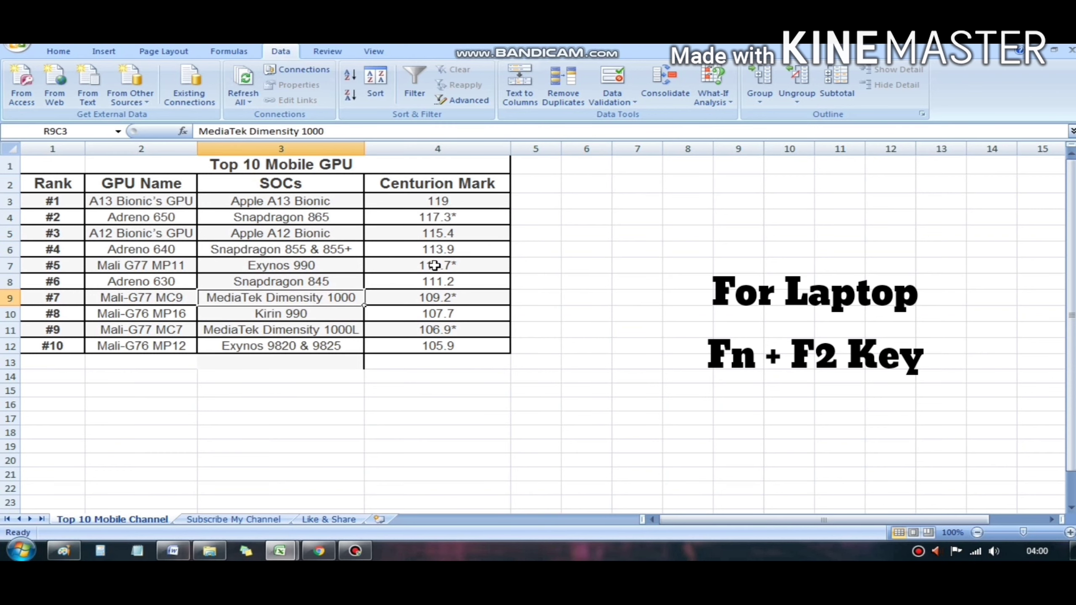
Open the Exynos 990 cell for editing from the keyboard and retype the final 90 of its text.
key(Up)
key(Up)
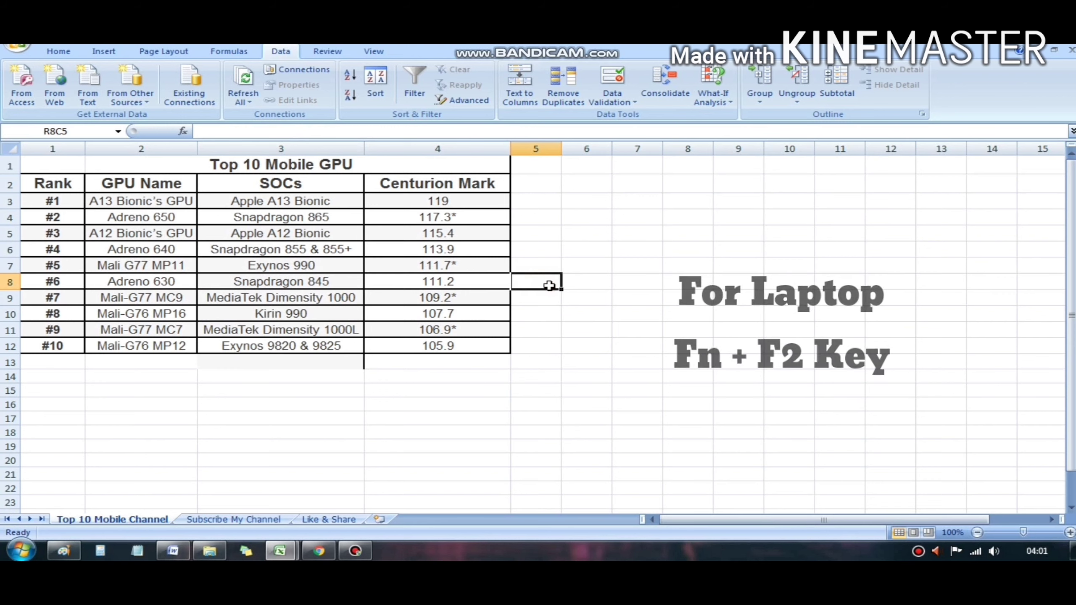
key(Left)
key(Right)
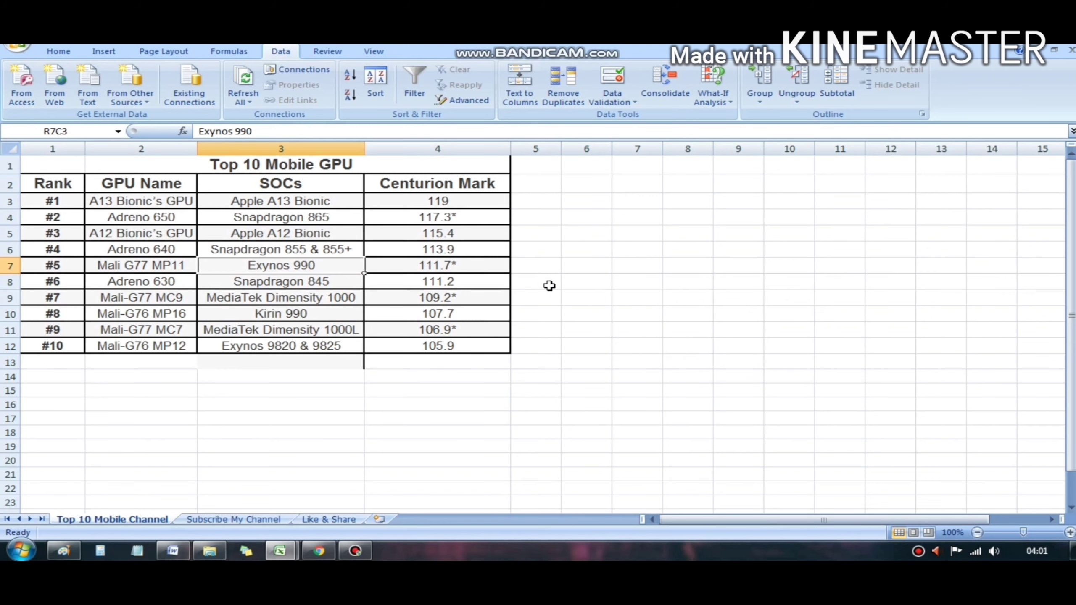
key(F2)
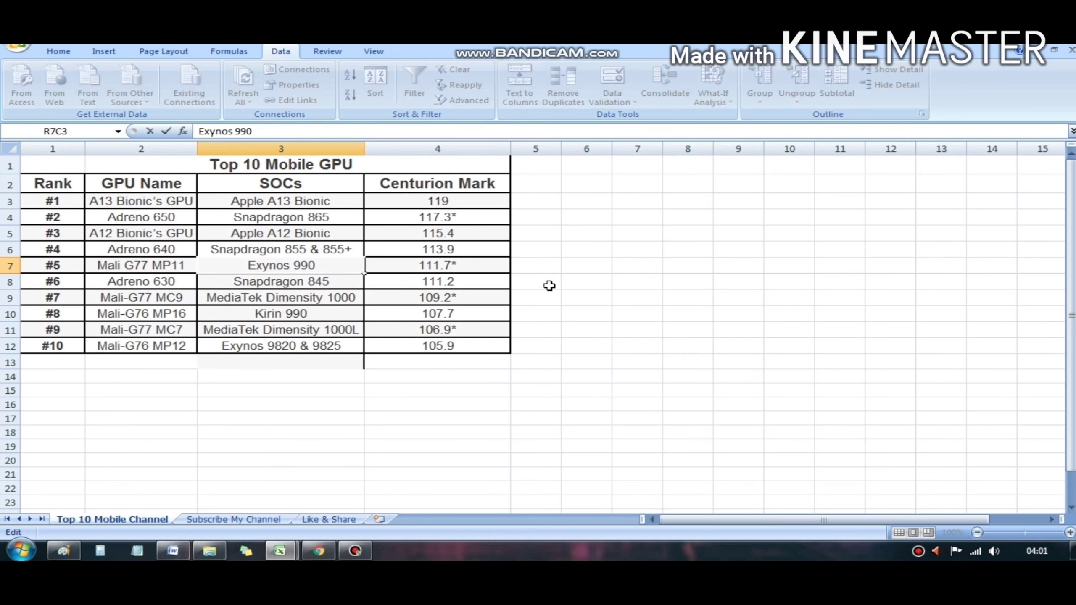
key(Delete)
key(Delete)
text(90)
key(BackSpace)
text(0)
key(Tab)
key(Tab)
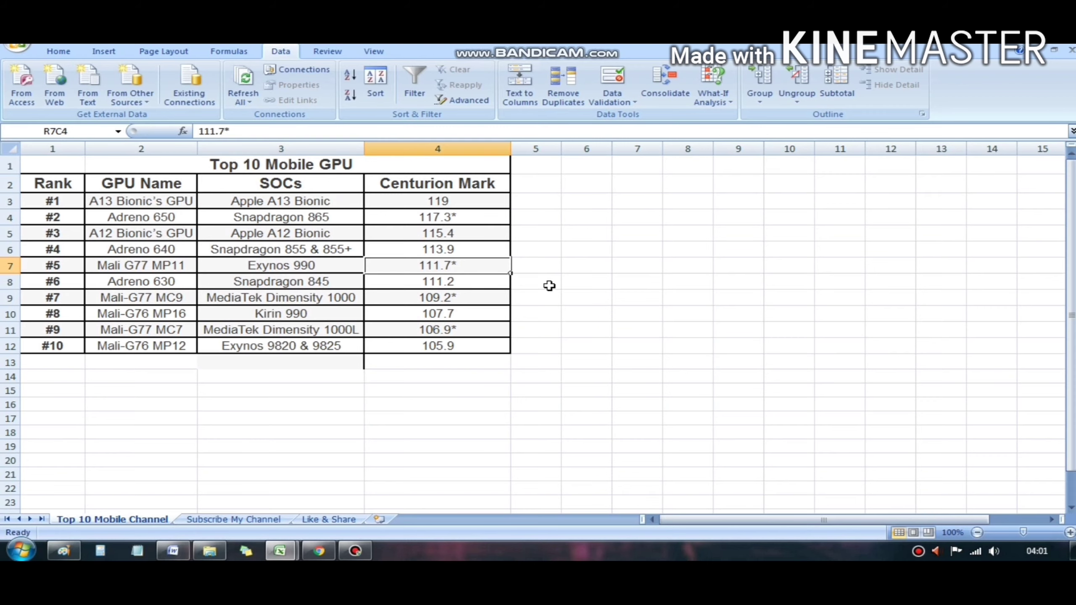
click(548, 286)
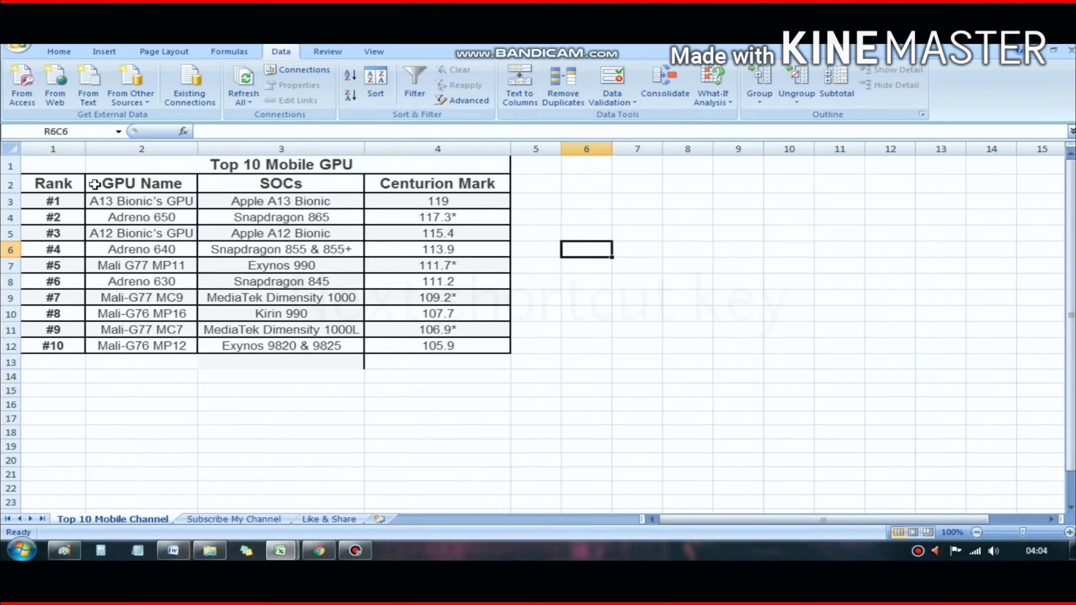
drag(50, 156, 141, 156)
drag(286, 187, 483, 183)
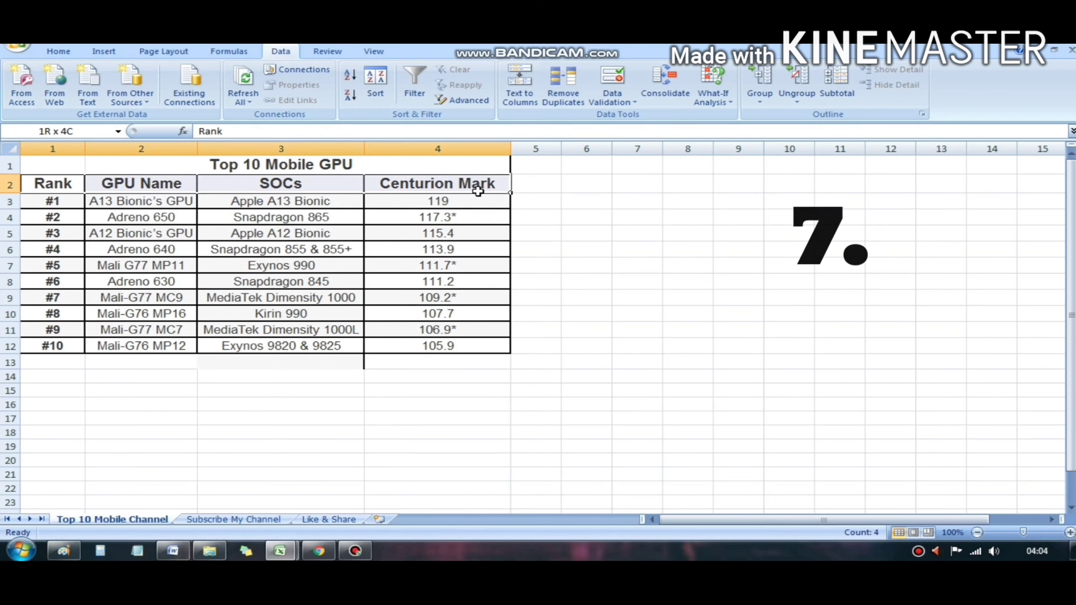
click(324, 360)
click(59, 51)
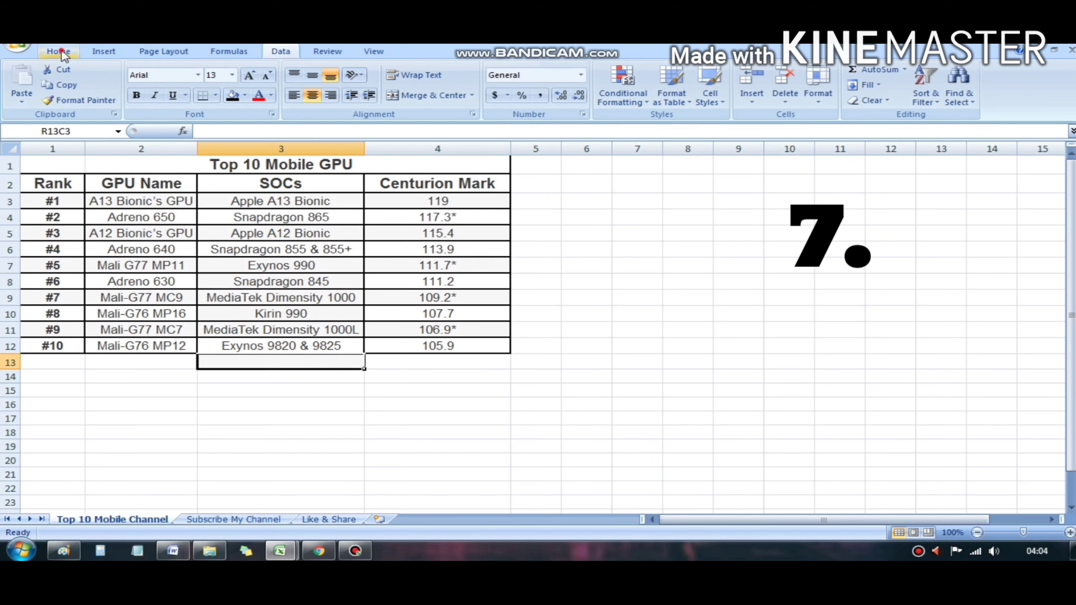
click(428, 280)
Select the header cells from Rank to Centurion Mark and turn on filtering for them.
drag(52, 183, 417, 178)
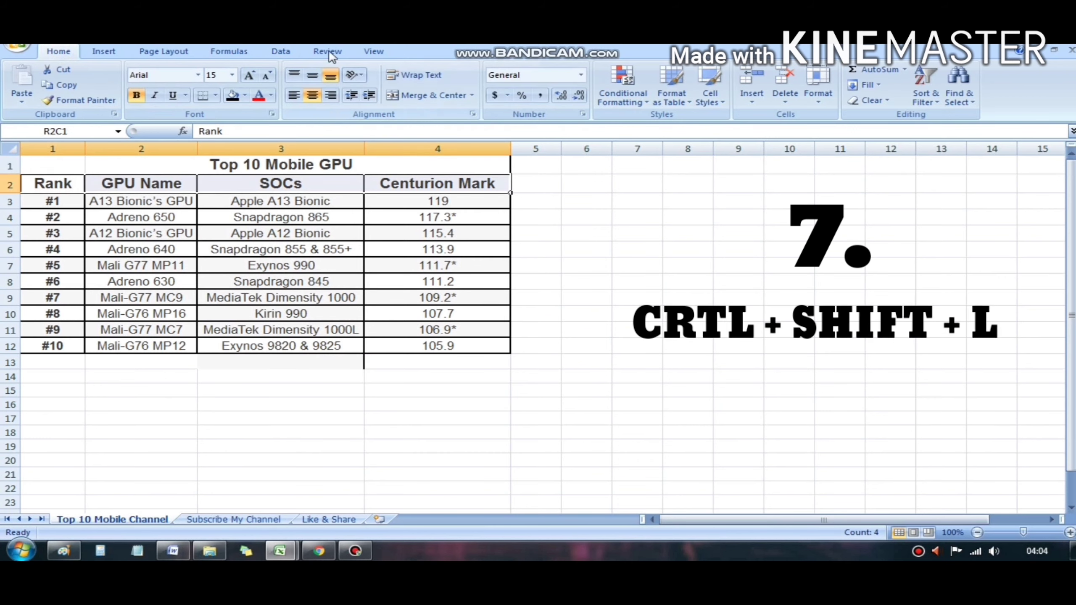
click(280, 51)
click(415, 85)
click(418, 330)
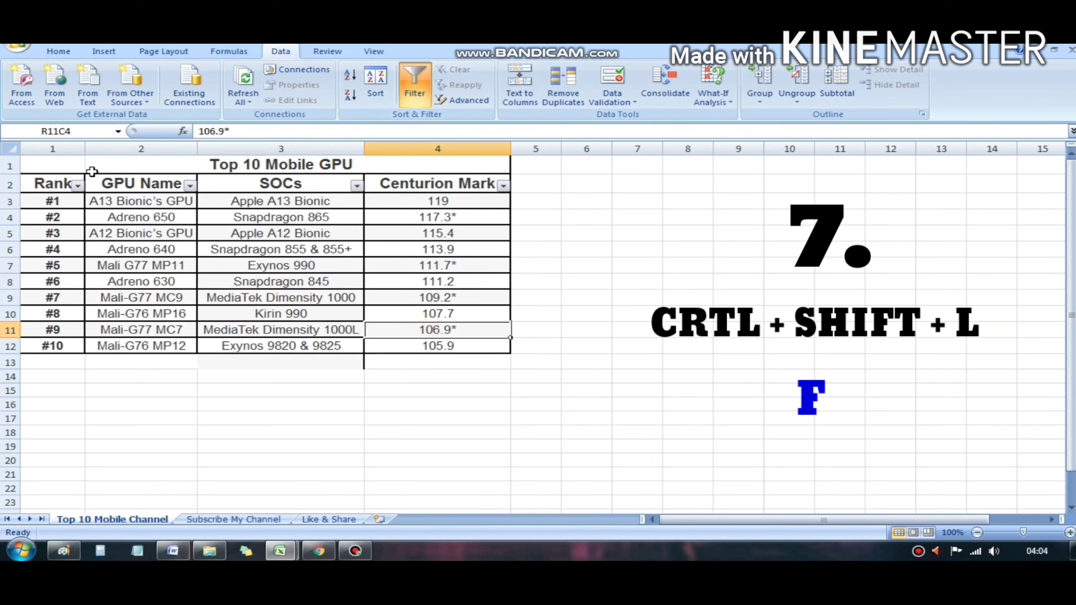
Reselect the header cells from Rank to Centurion Mark and remove their filter.
drag(55, 184, 448, 182)
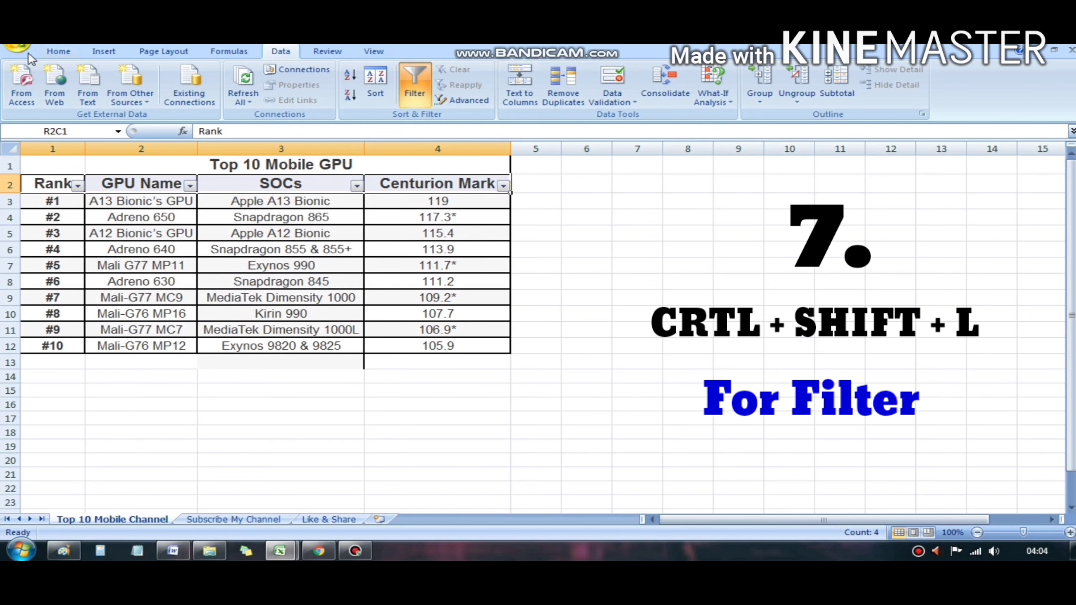
click(58, 51)
click(933, 105)
click(944, 163)
click(438, 296)
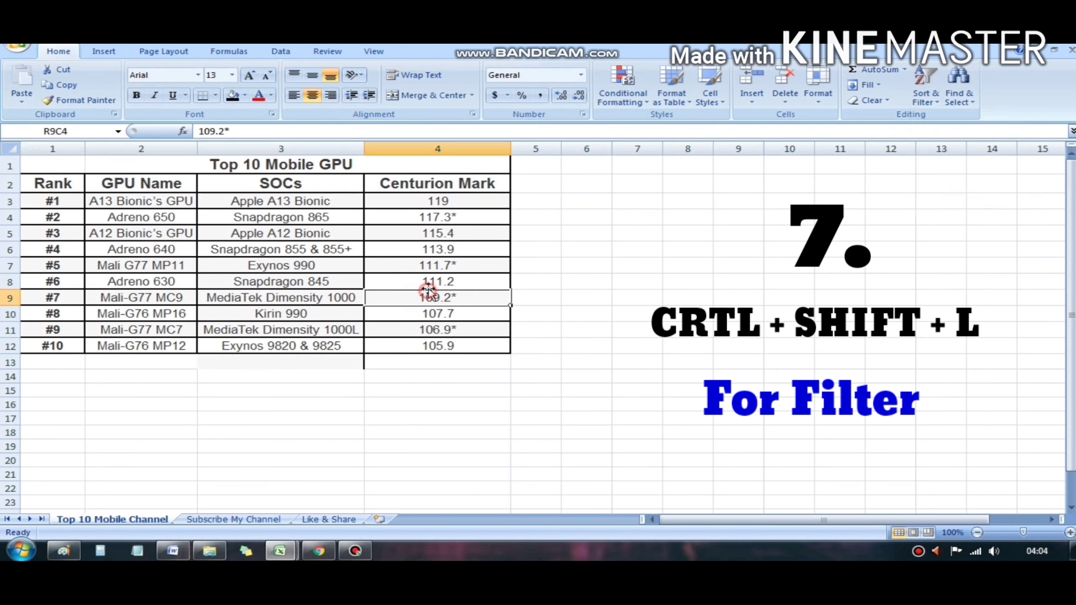
Select the header row from Centurion Mark back to Rank, and move the active cell left to Rank using the keyboard.
drag(45, 177, 487, 179)
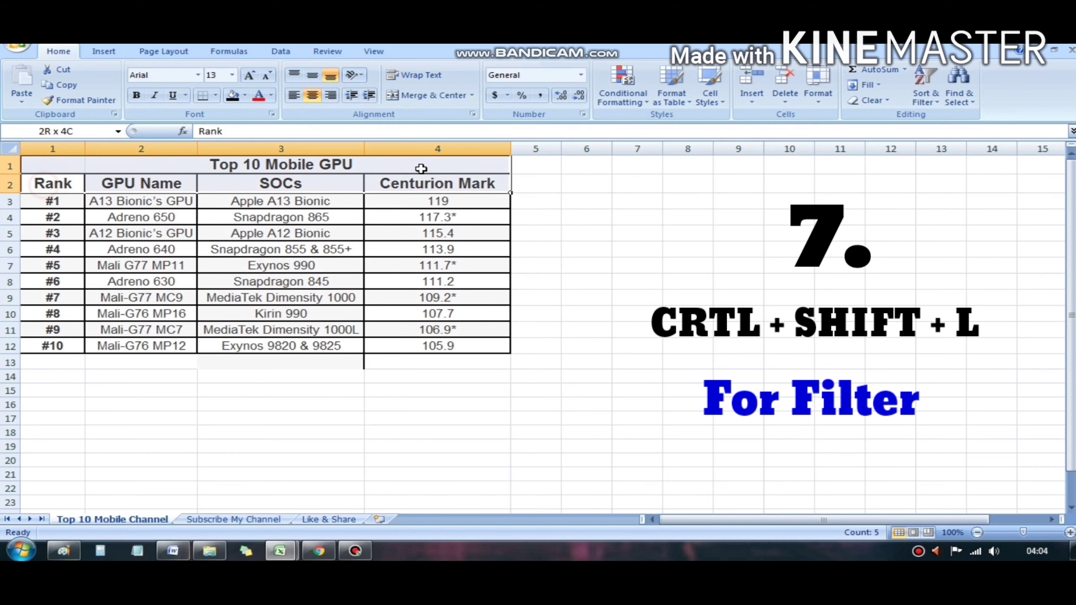
click(485, 182)
key(shift+Home)
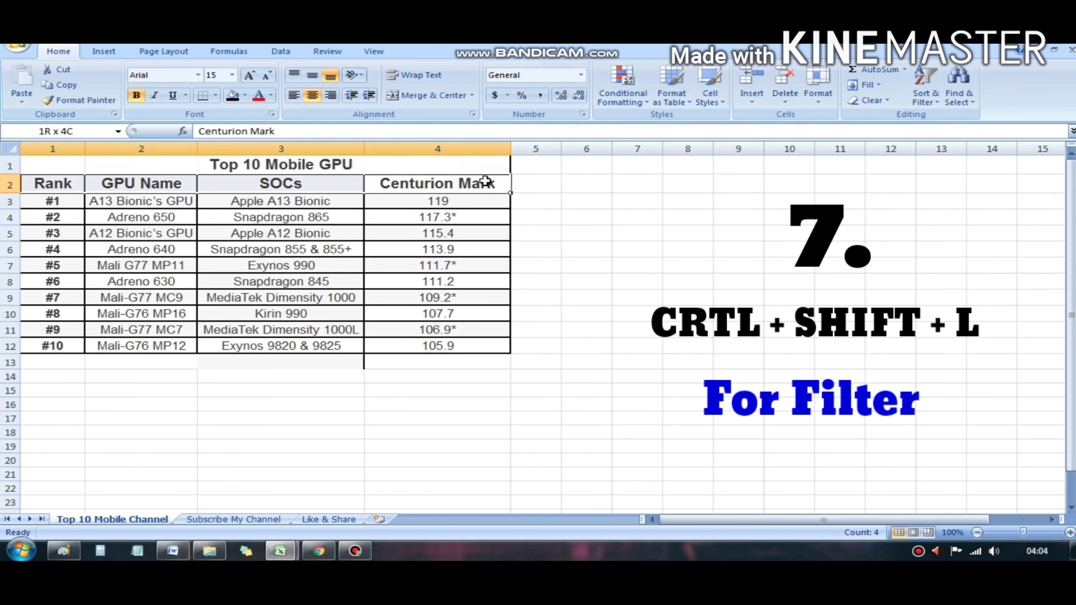
key(Left)
key(Left)
key(Left)
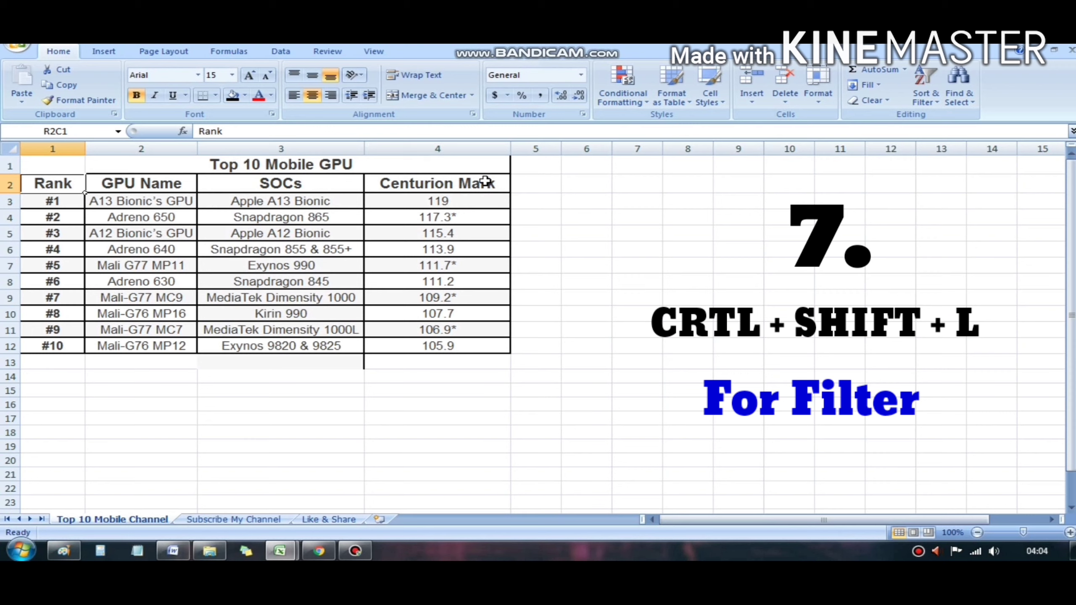
Reselect the header cells from Centurion Mark back to Rank and apply a filter using the keyboard.
key(Right)
key(Right)
key(Right)
key(Right)
key(Right)
key(Left)
key(Left)
key(shift+Home)
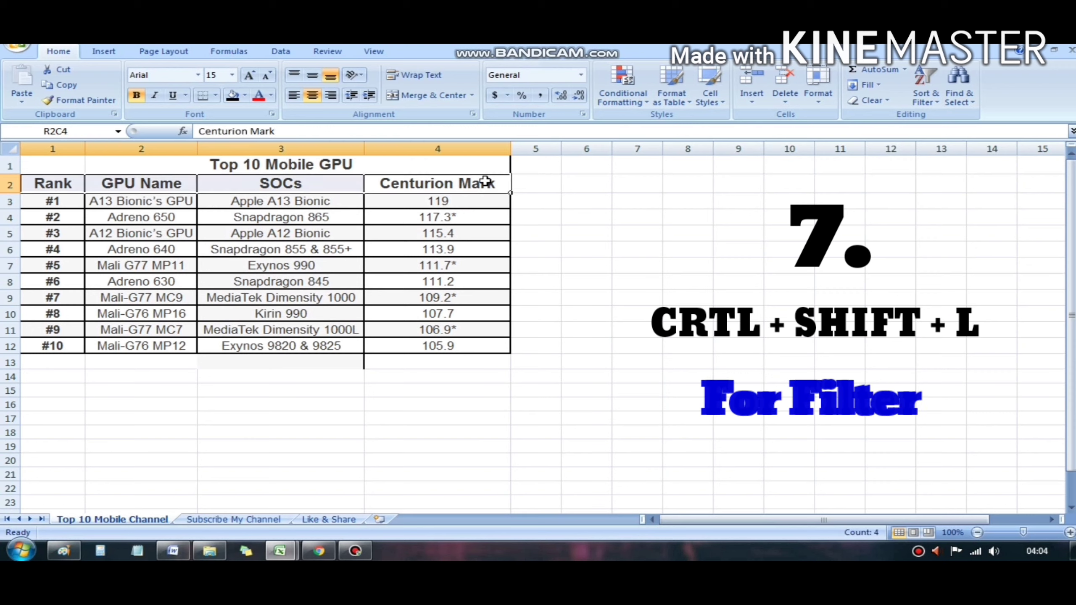
key(ctrl+shift+l)
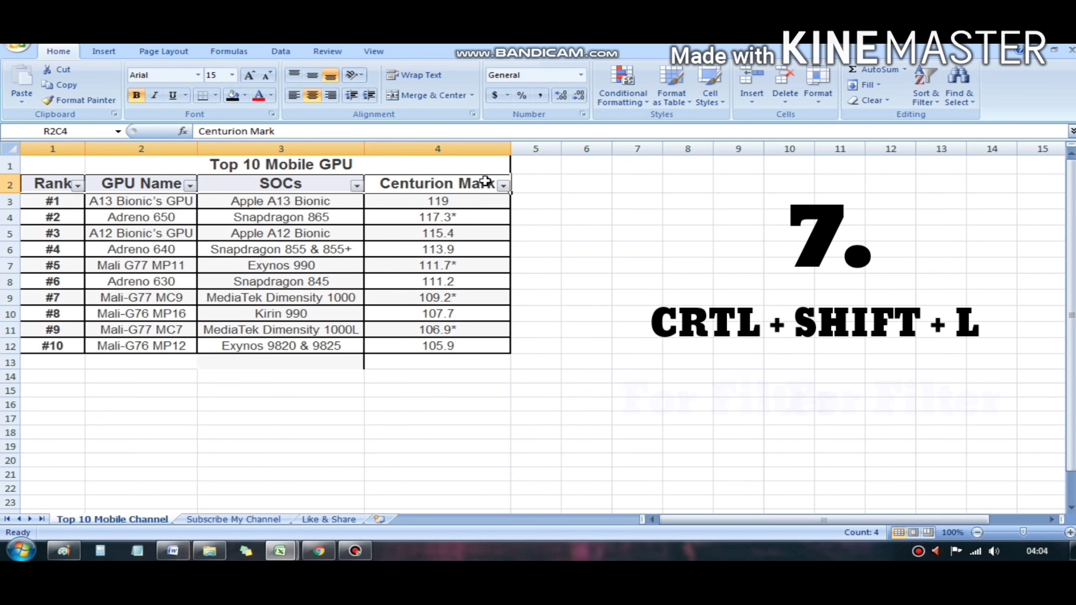
Move to the empty cell beside the Centurion Mark header and toggle the table's filter off using the keyboard.
key(Right)
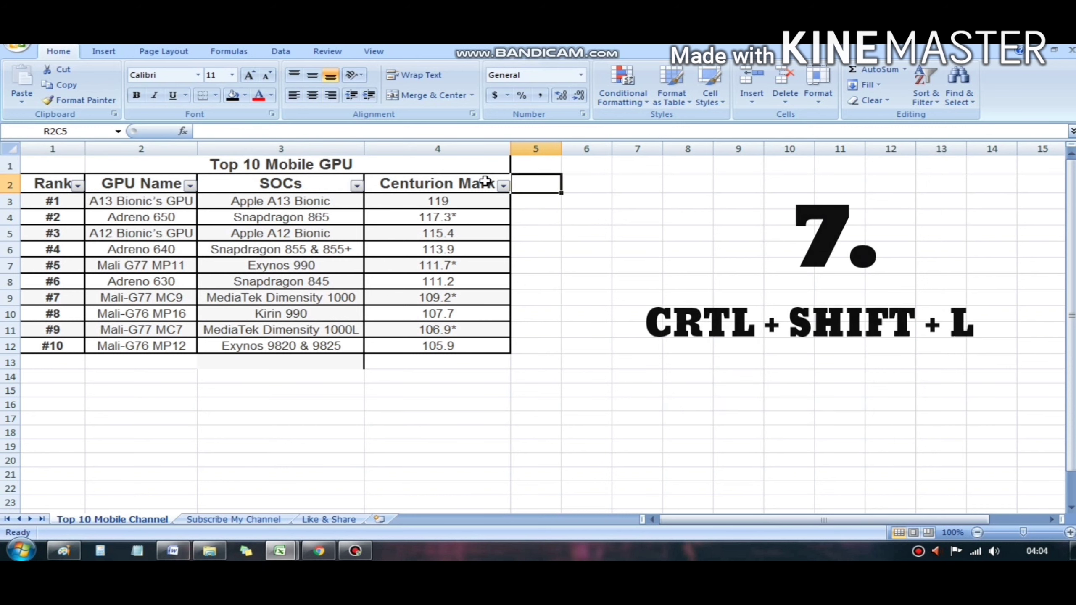
key(ctrl+shift+l)
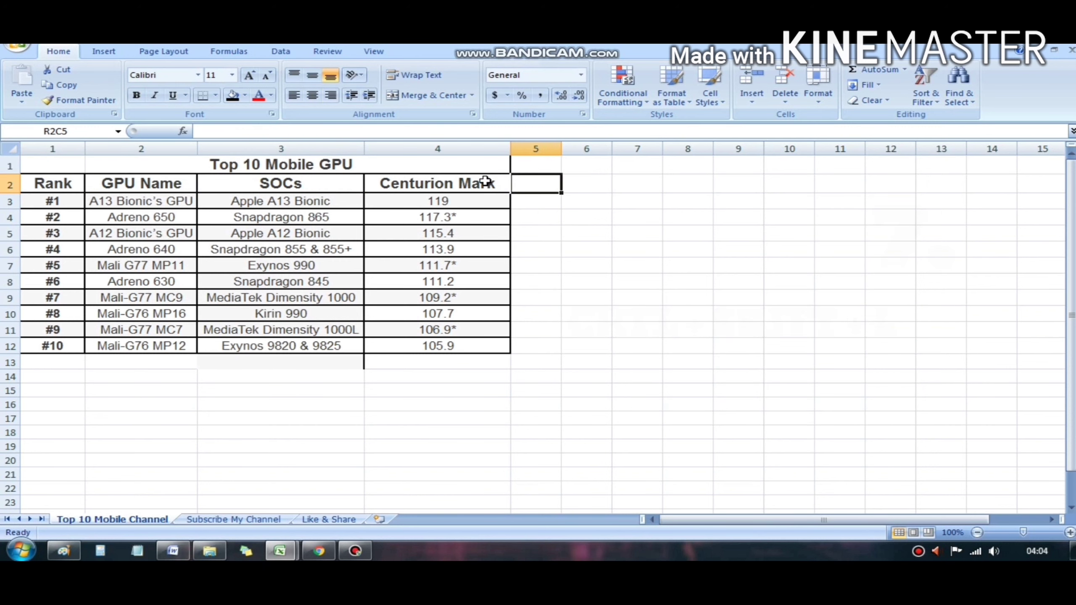
key(ctrl+shift+l)
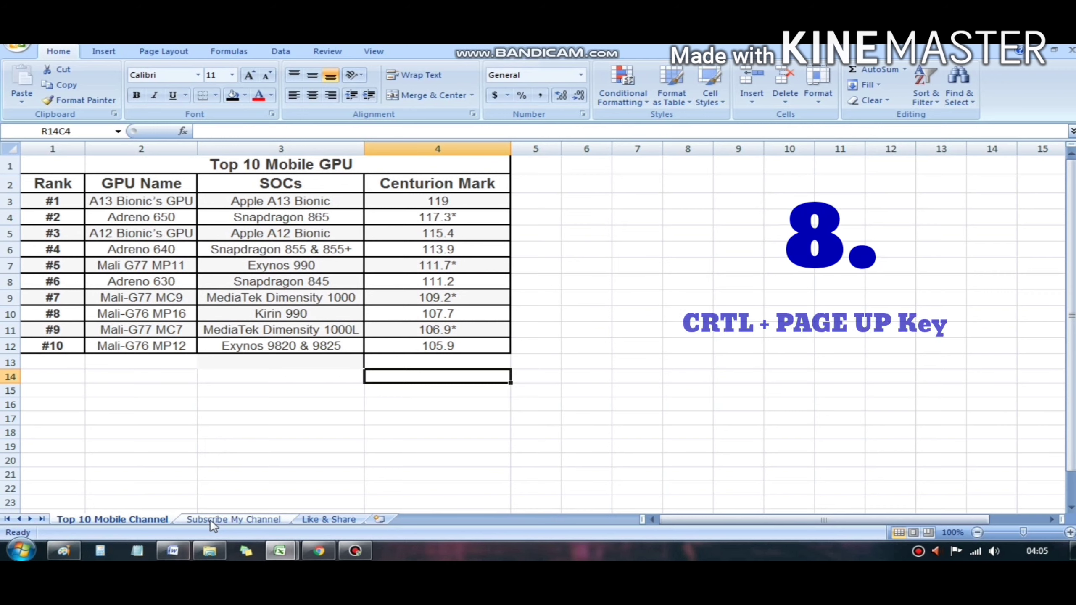
View the Subscribe My Channel and Like & Share sheets alternately and return to the Top 10 Mobile Channel sheet.
click(211, 520)
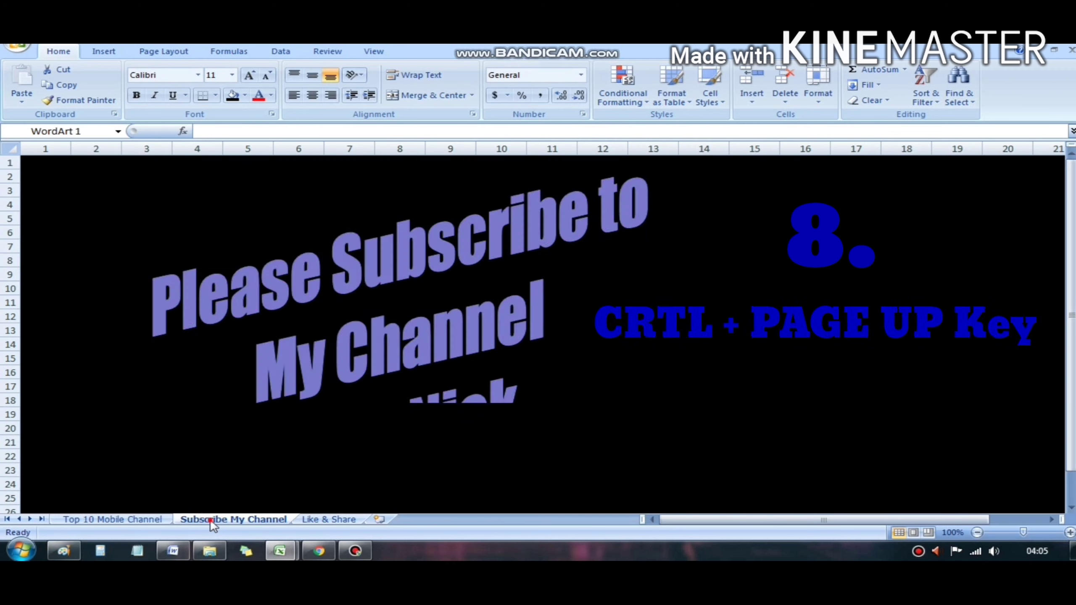
click(319, 523)
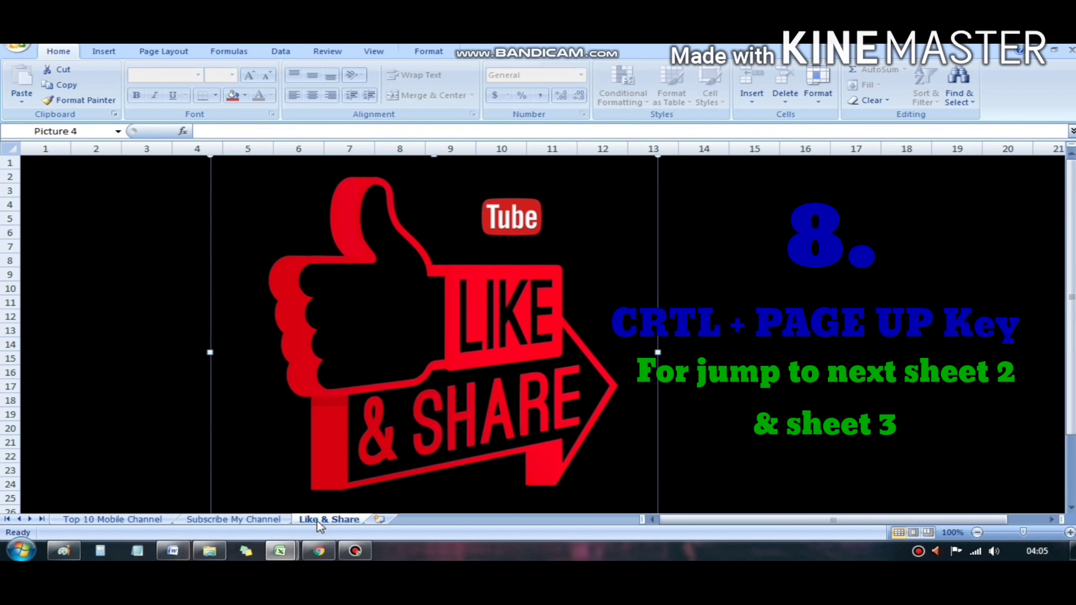
click(245, 521)
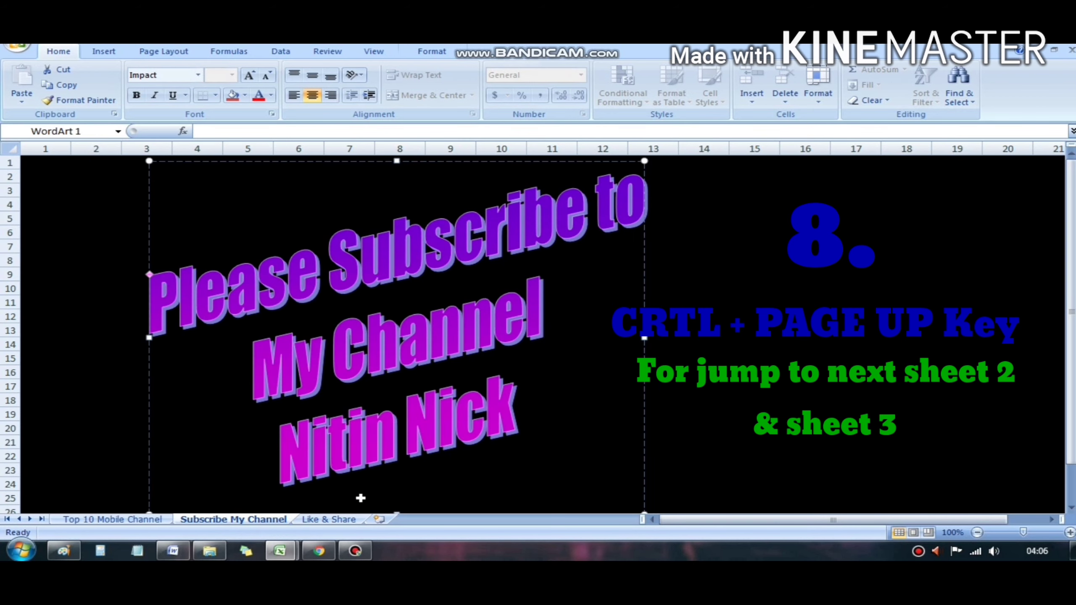
click(333, 521)
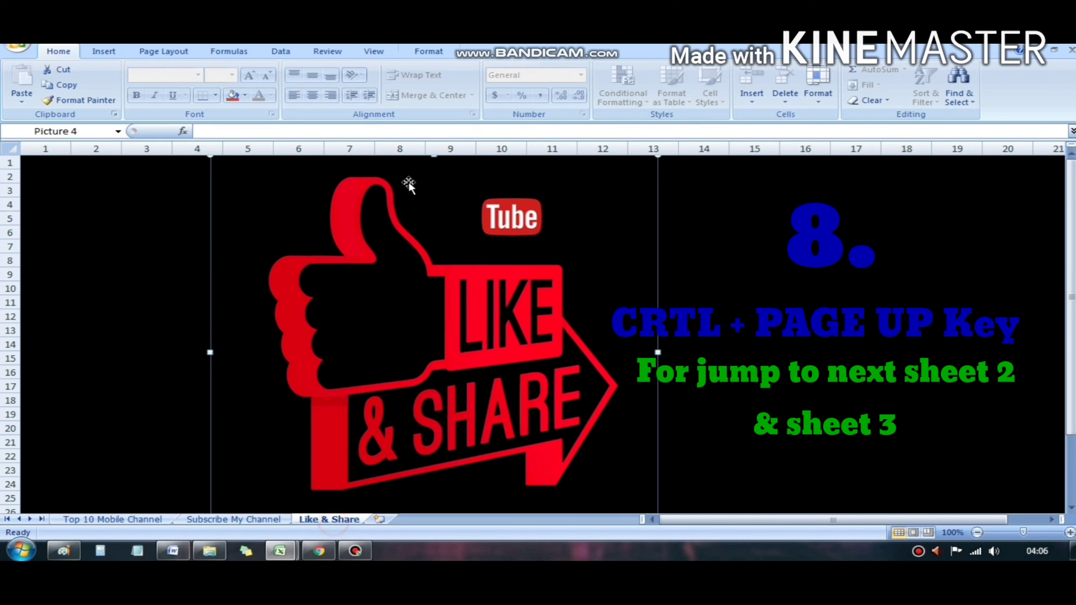
click(139, 520)
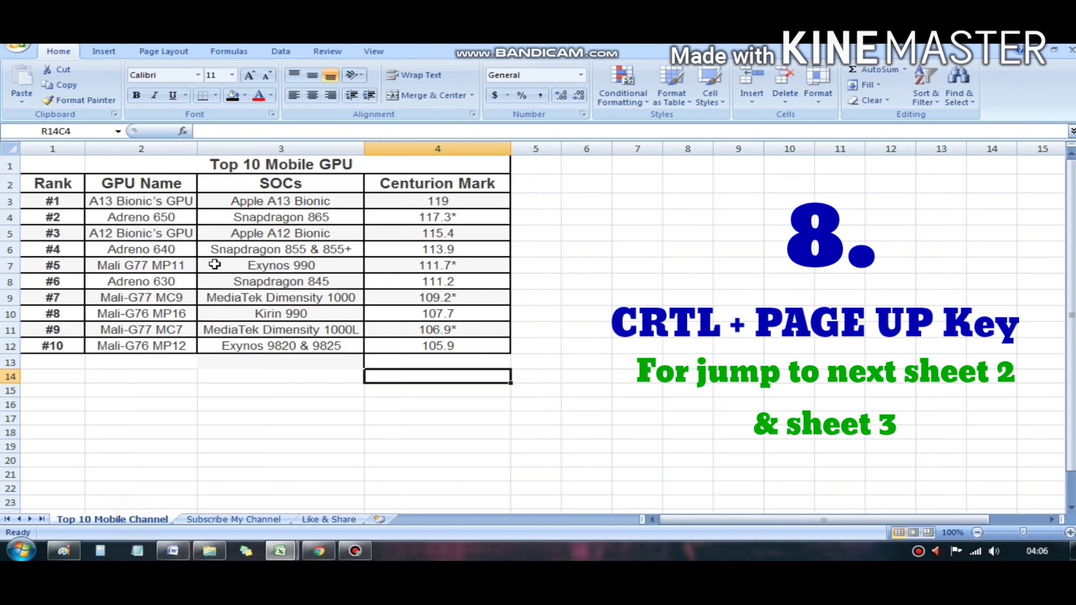
Select an empty cell below the table and advance through the following sheets using the keyboard.
click(215, 314)
click(209, 445)
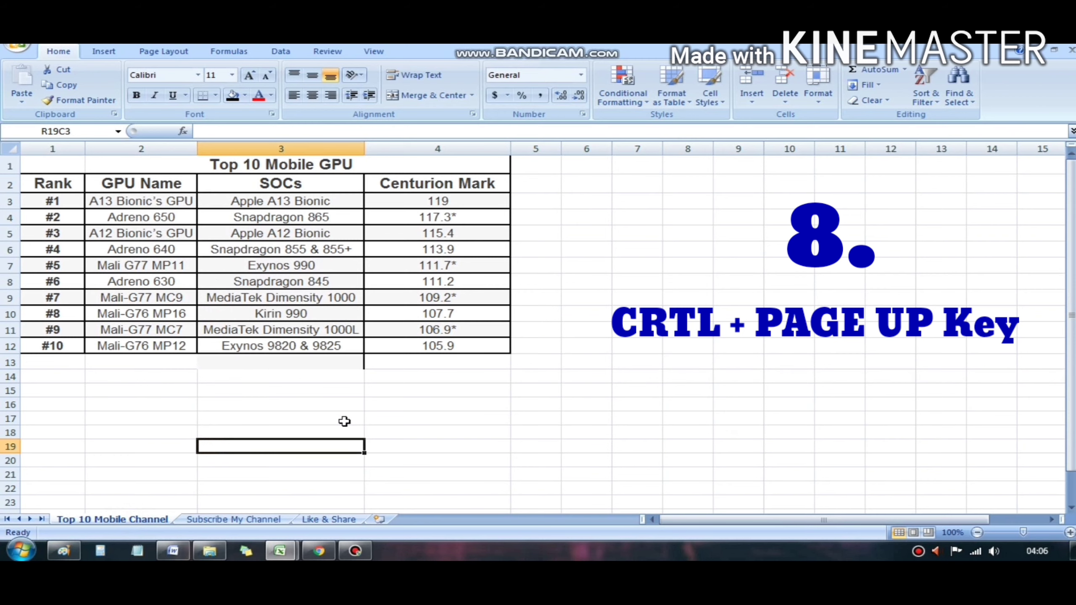
key(ctrl+Page_Down)
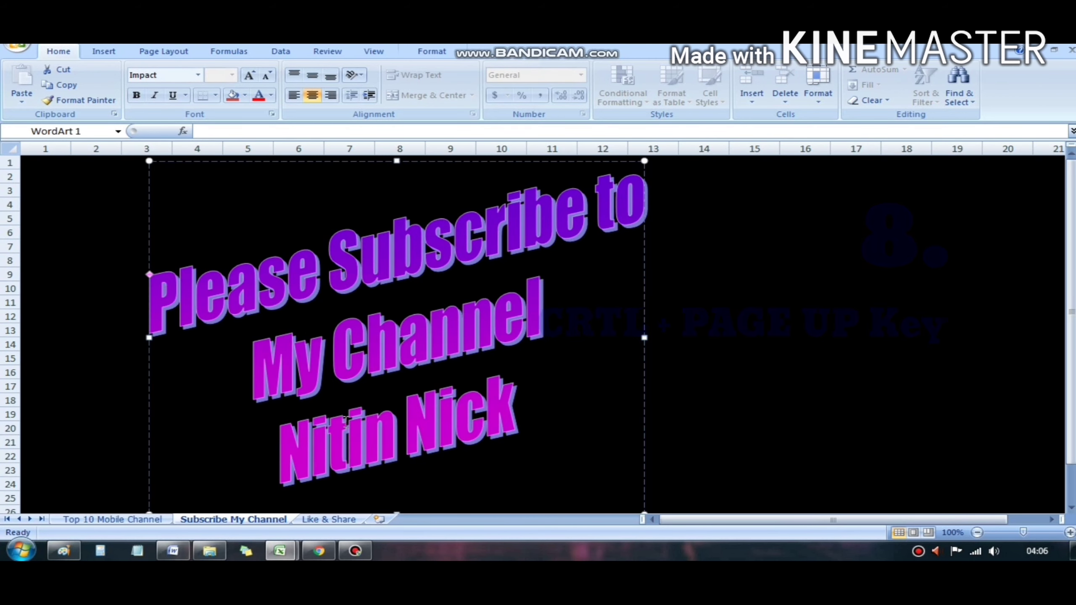
key(ctrl+Page_Down)
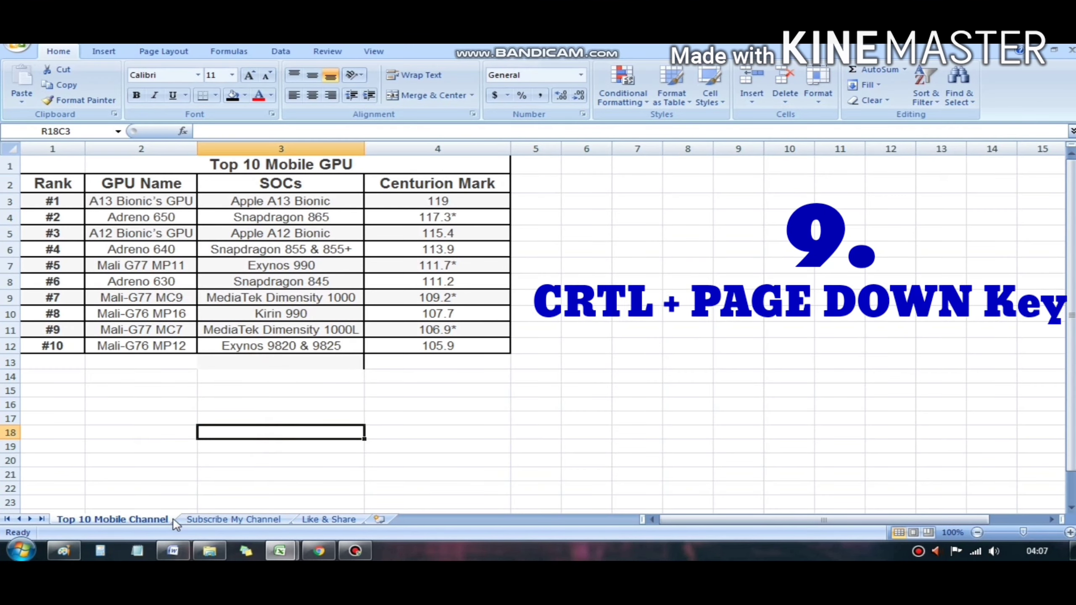
Open Subscribe My Channel, advance to Like & Share, and return to the Top 10 Mobile Channel sheet.
click(191, 521)
key(ctrl+Page_Down)
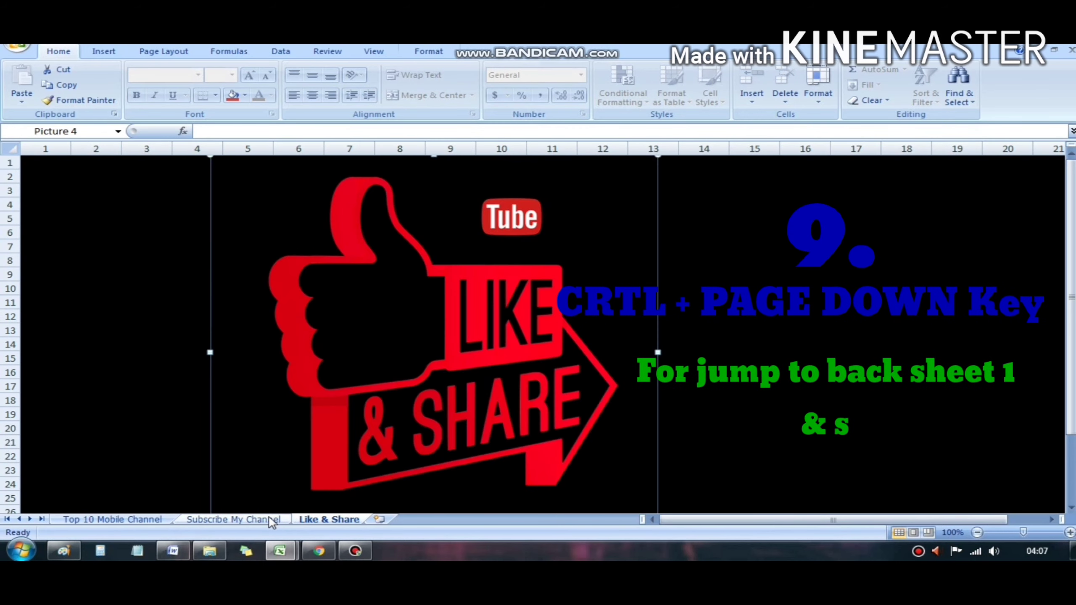
click(117, 518)
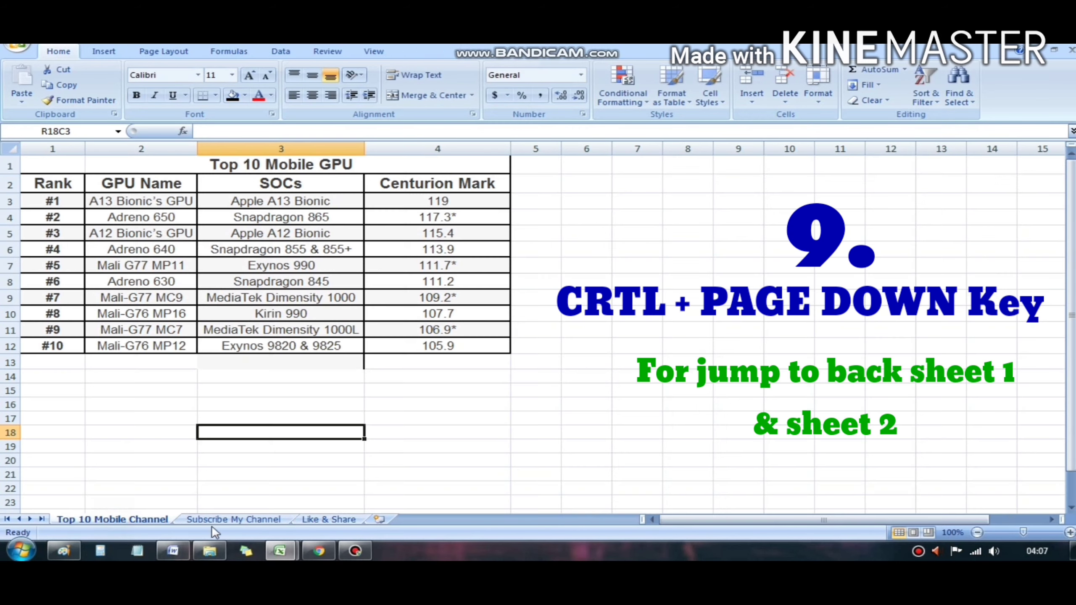
Open the Like & Share sheet and step back sheet by sheet to Top 10 Mobile Channel using the keyboard.
click(328, 519)
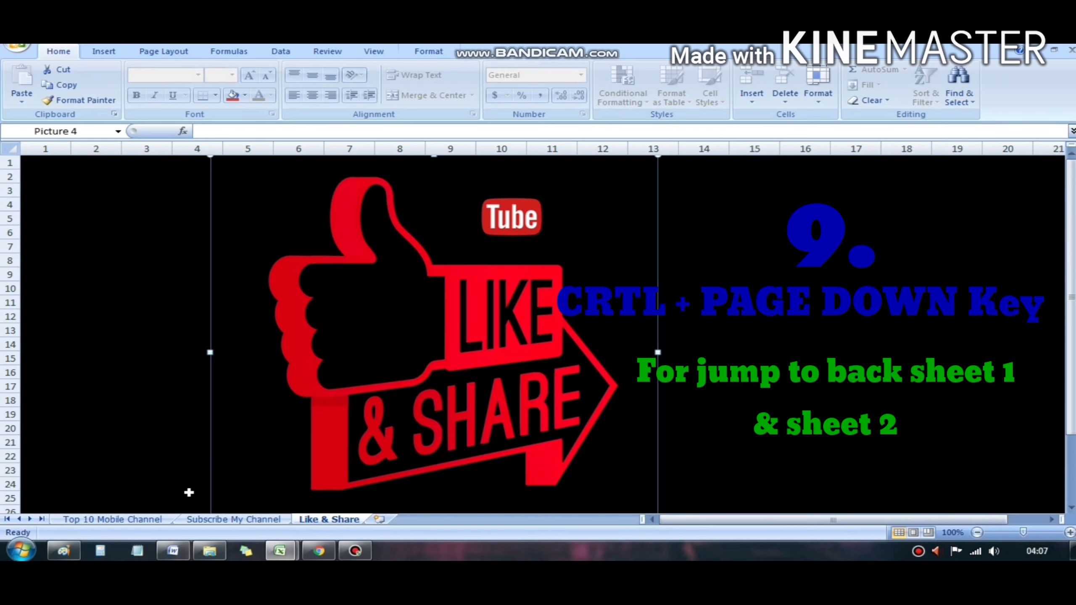
key(ctrl+Page_Up)
key(ctrl+Page_Up)
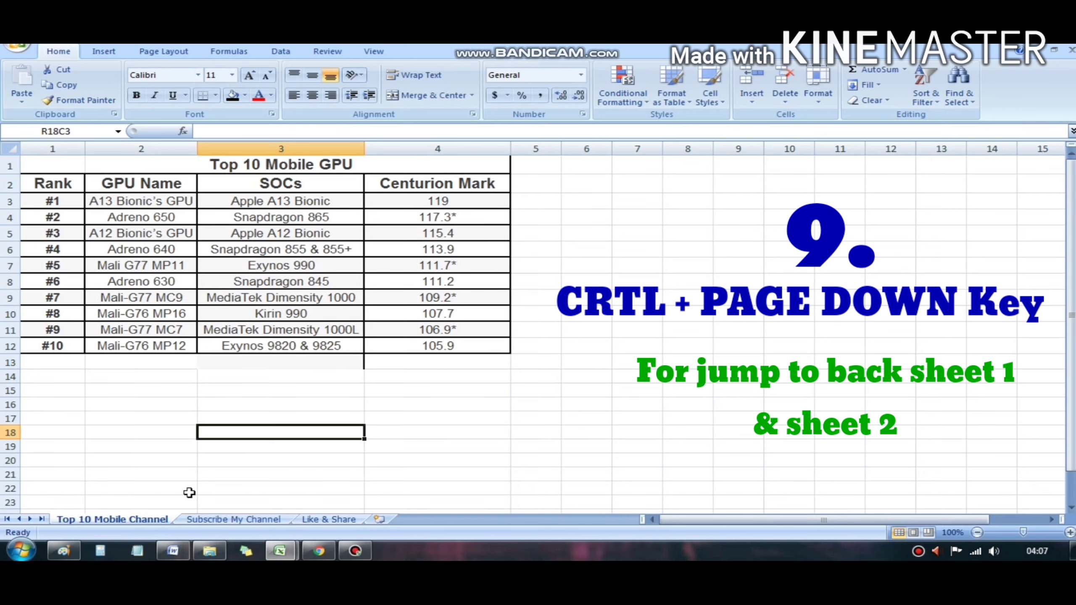
Cycle forward to Like & Share and back to Top 10 Mobile Channel twice using only the keyboard.
key(ctrl+Page_Down)
key(ctrl+Page_Down)
key(ctrl+Page_Up)
key(ctrl+Page_Up)
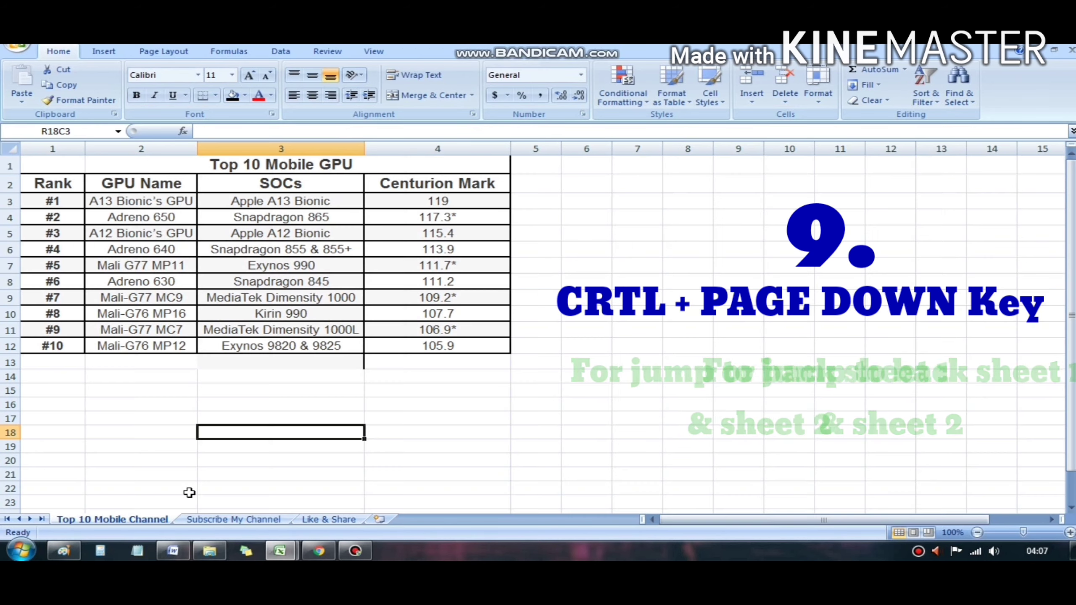
key(ctrl+Page_Down)
key(ctrl+Page_Down)
key(ctrl+Page_Up)
key(ctrl+Page_Up)
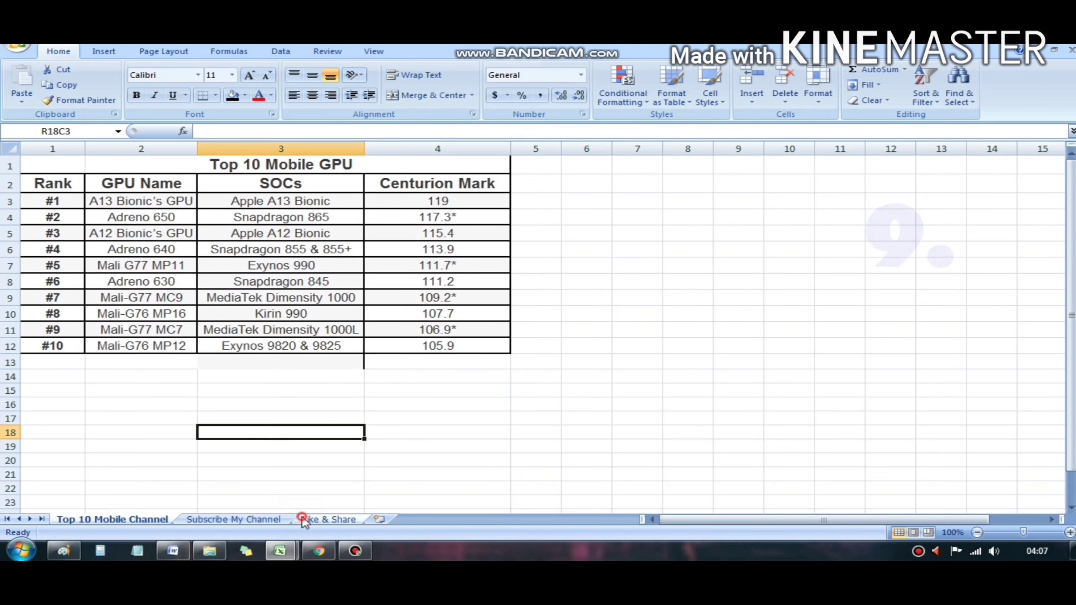
Select the sheet's first cell, R1C1, and the table's last cell, the Centurion Mark of rank #10.
key(ctrl+Home)
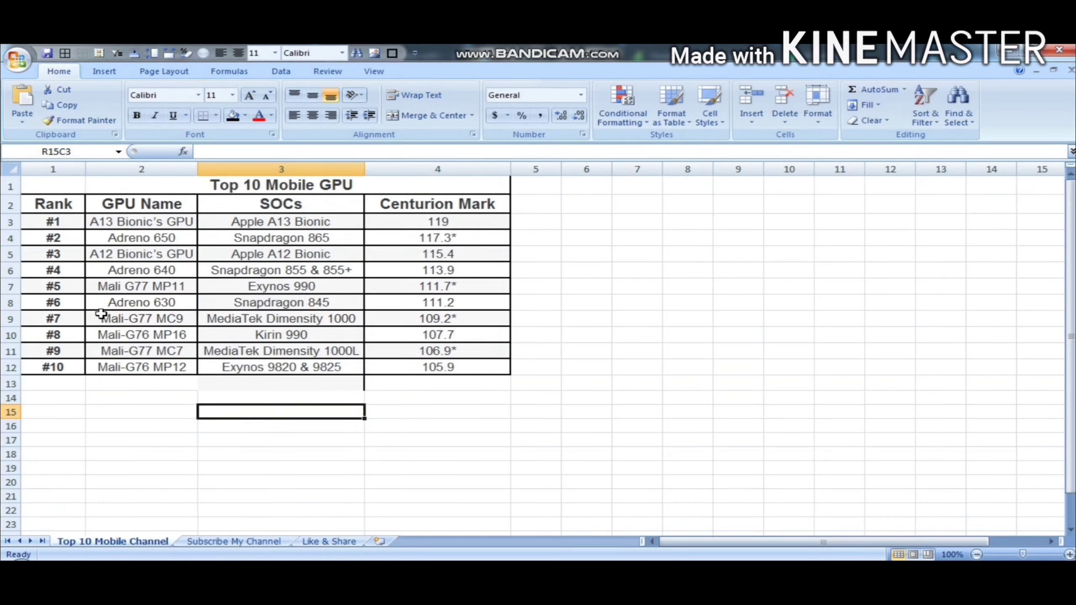
click(42, 183)
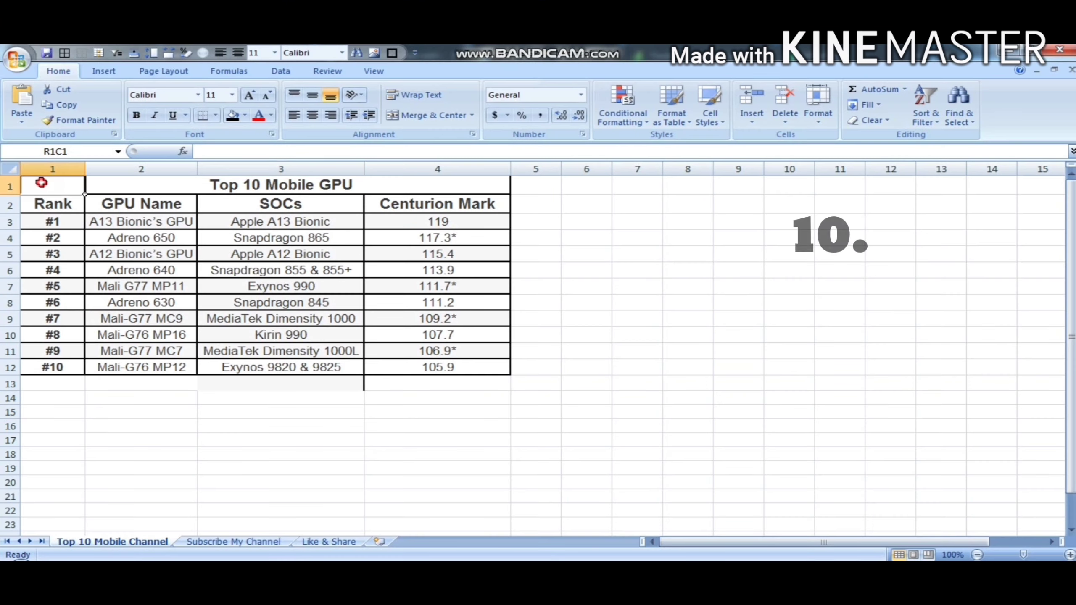
click(482, 372)
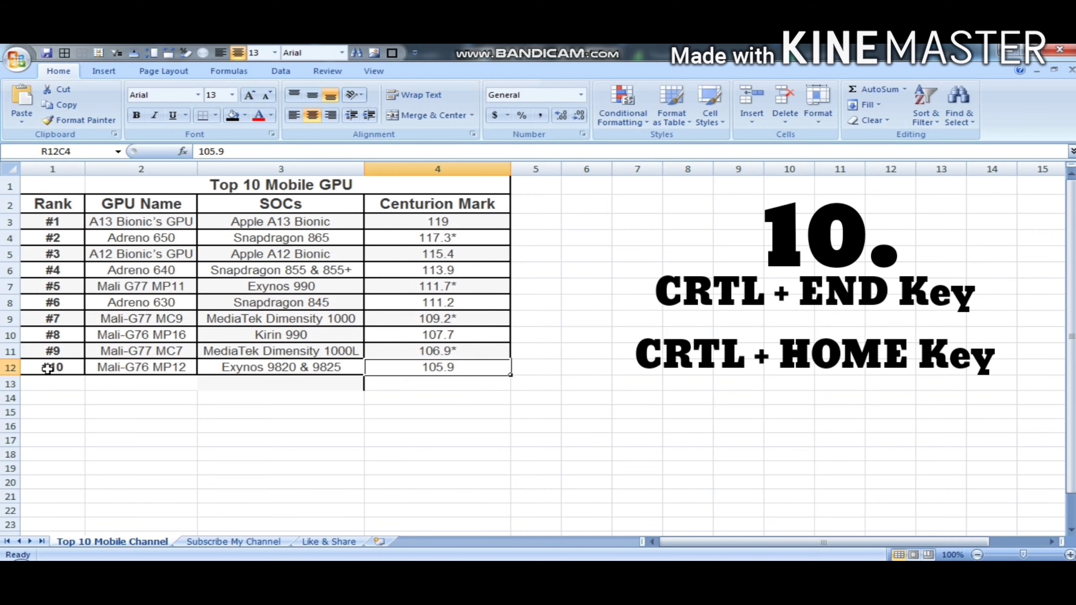
Copy the rank #10 row, paste it repeatedly from row 13 down past row 180, and return to the top of the table.
drag(48, 367, 432, 367)
key(ctrl+c)
drag(45, 384, 53, 470)
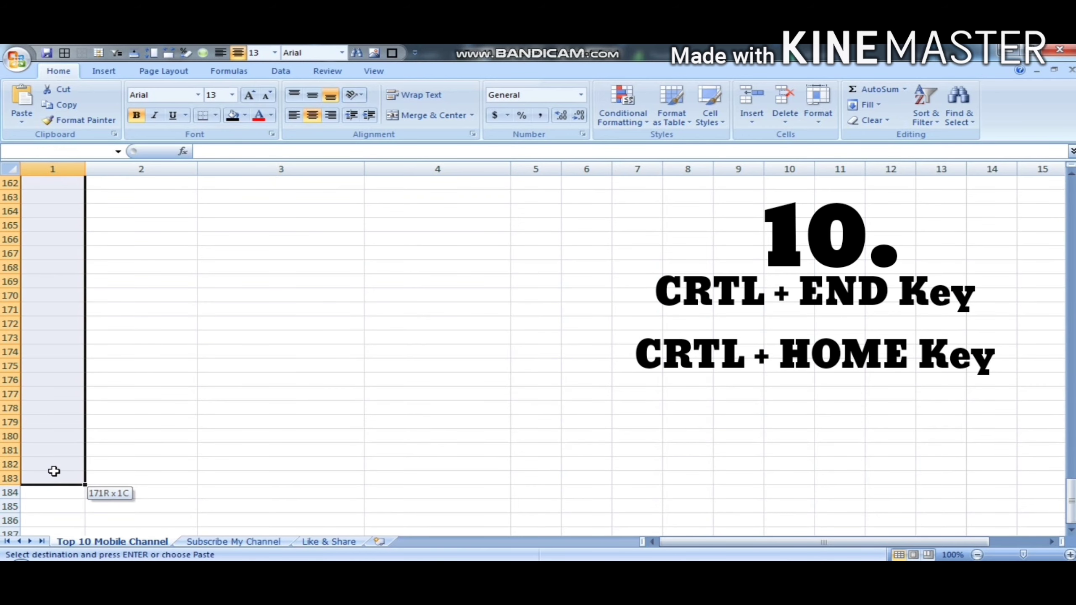
key(ctrl+v)
click(223, 374)
click(608, 318)
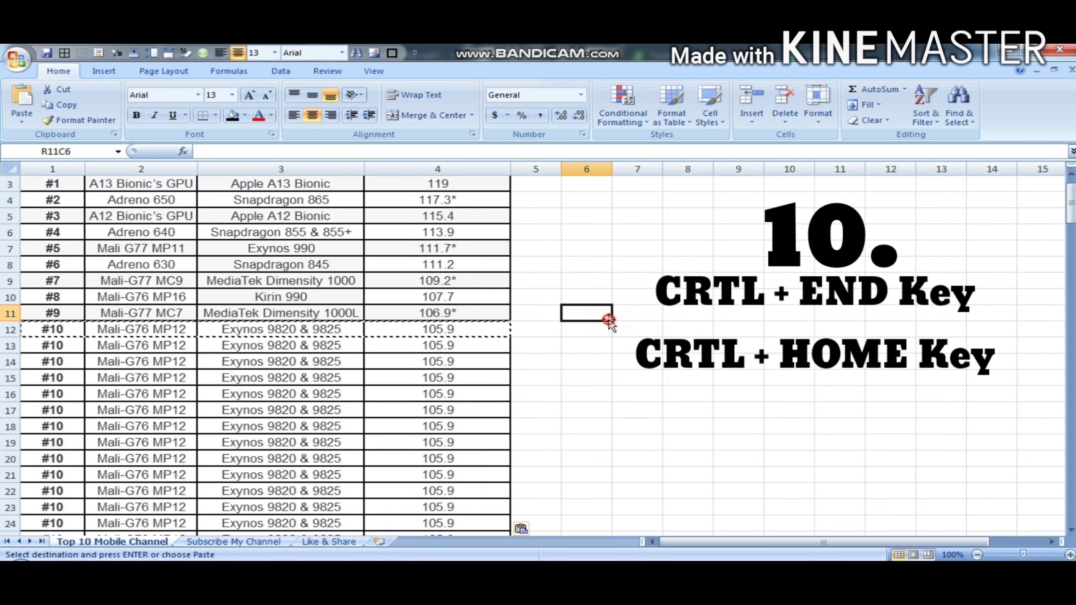
key(Escape)
click(237, 346)
scroll(65, 299, up, 1)
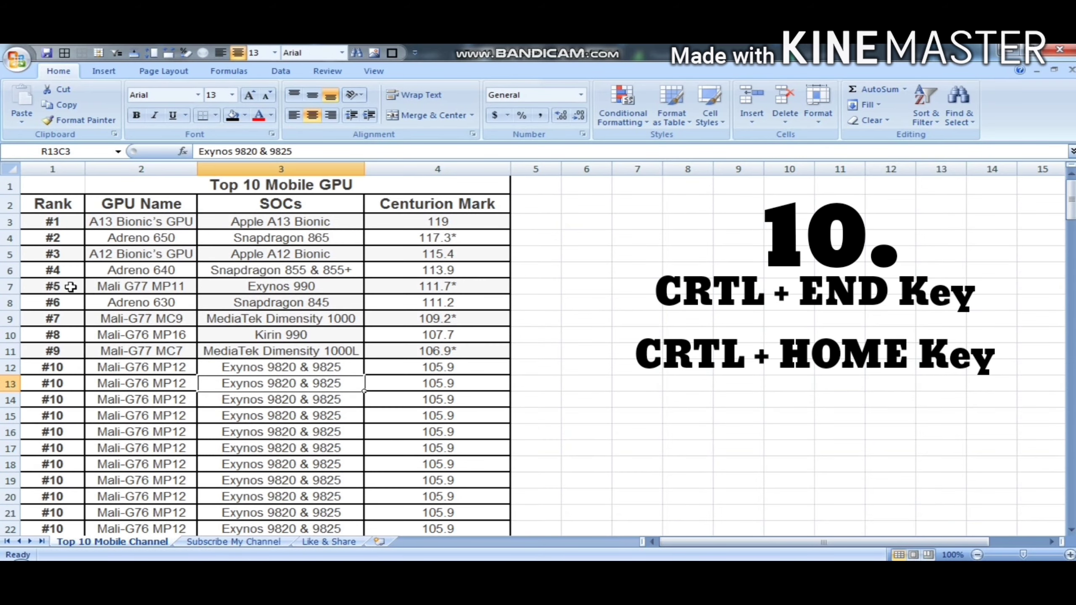
Look through the repeated #10 rows and jump straight back to the sheet's first cell, R1C1.
scroll(70, 284, down, 5)
scroll(76, 309, down, 12)
scroll(211, 342, up, 17)
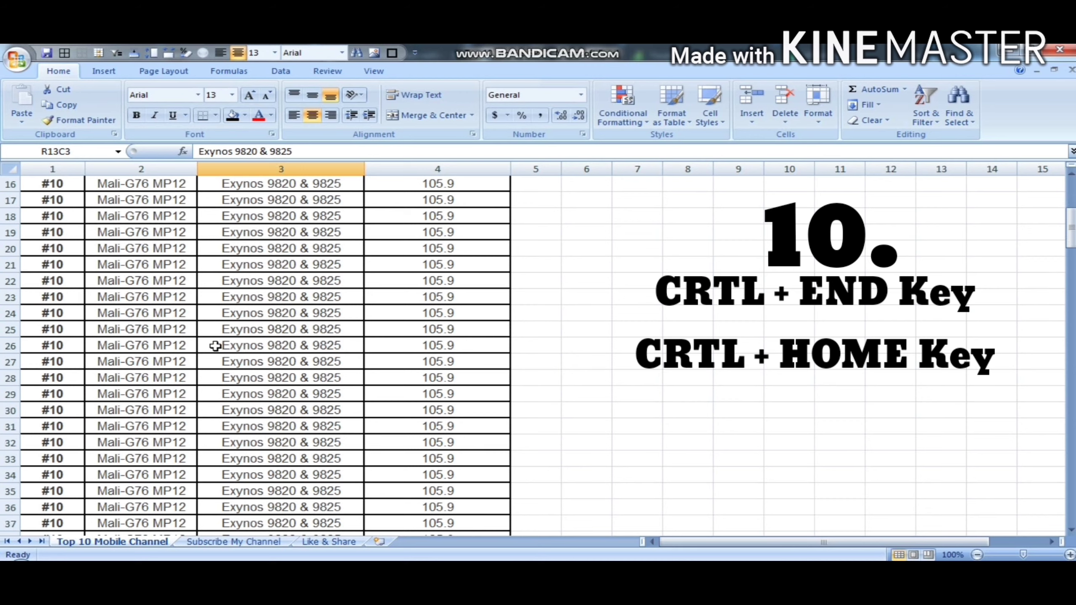
key(ctrl+Home)
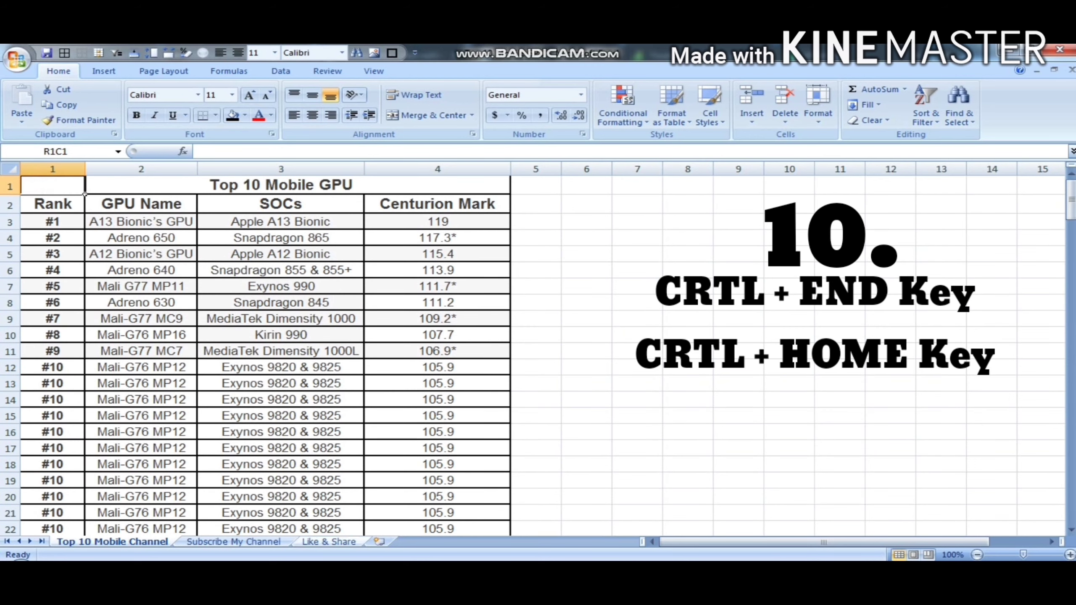
Go down to the table's last cell, R183C4, and return to the top to select R1C1.
scroll(106, 277, down, 20)
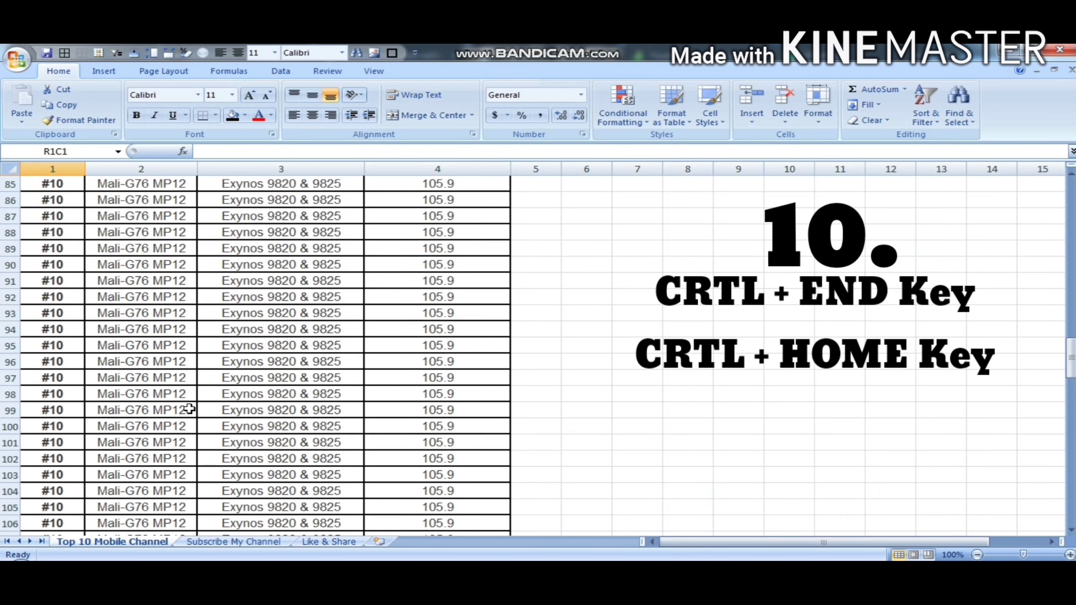
scroll(194, 411, down, 20)
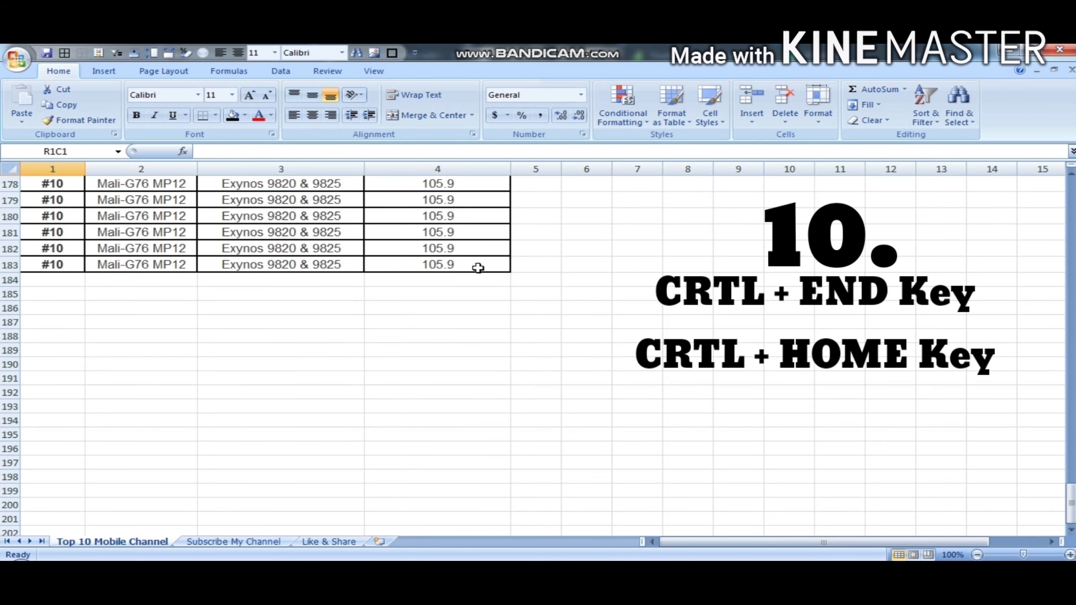
key(ctrl+End)
scroll(153, 233, up, 20)
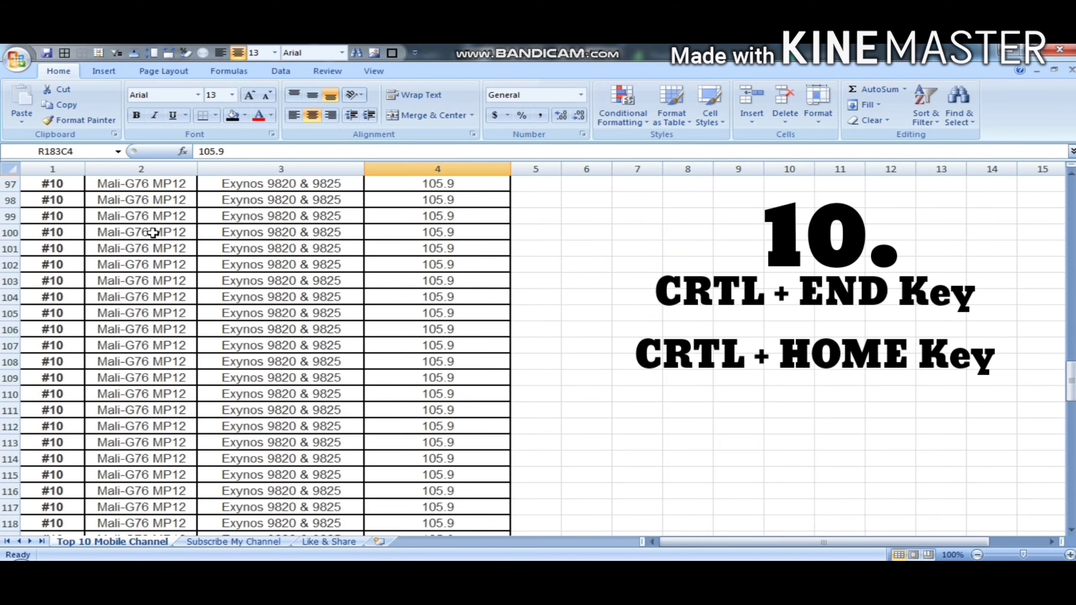
scroll(153, 233, up, 3)
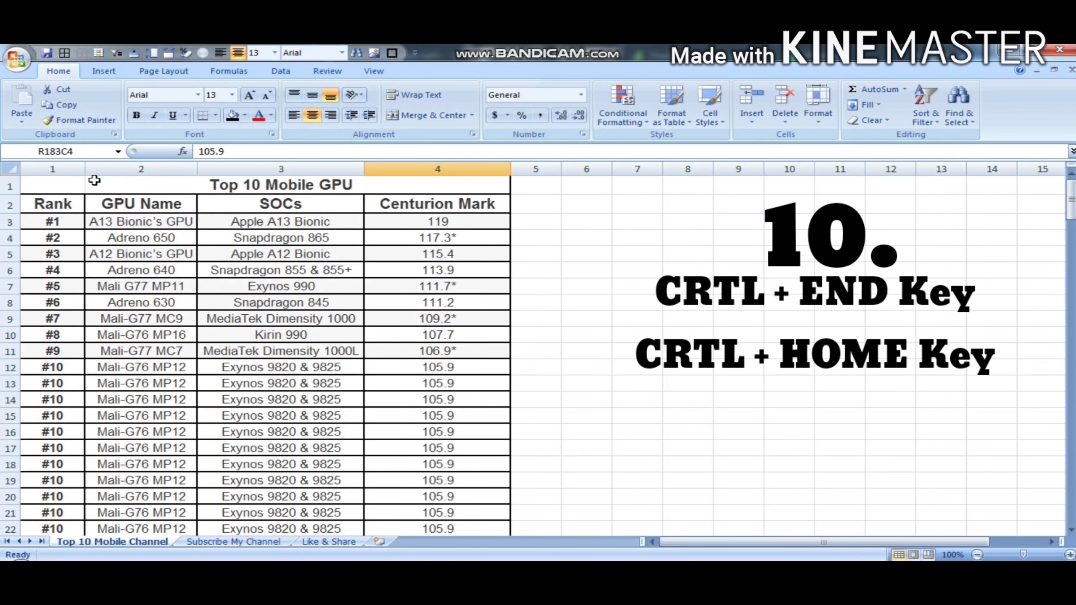
click(57, 185)
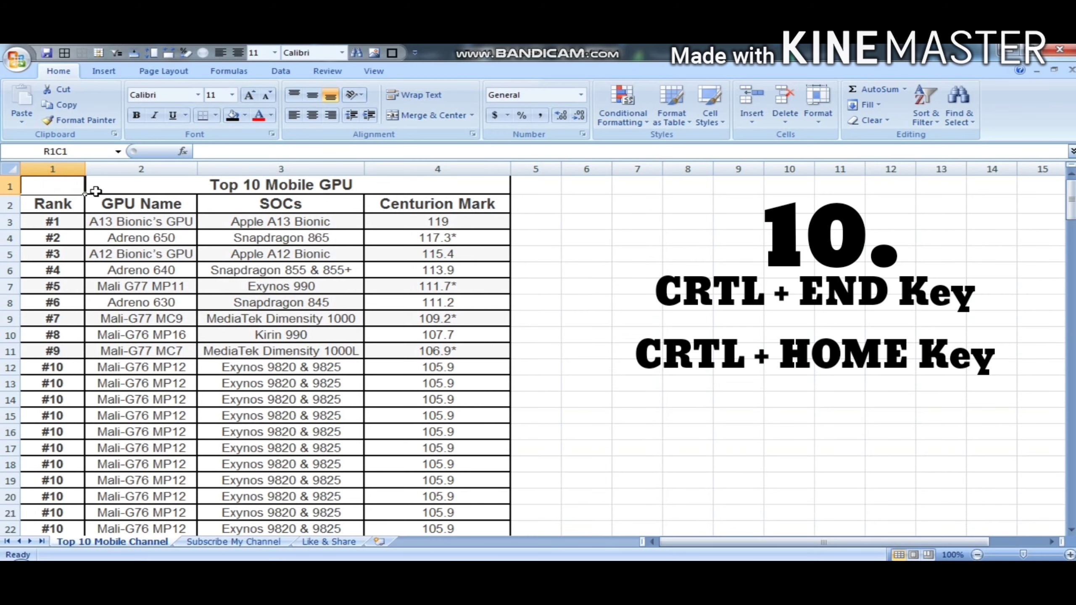
Jump directly to the last used cell and keep R183C4 selected after checking the cells around it.
key(ctrl+End)
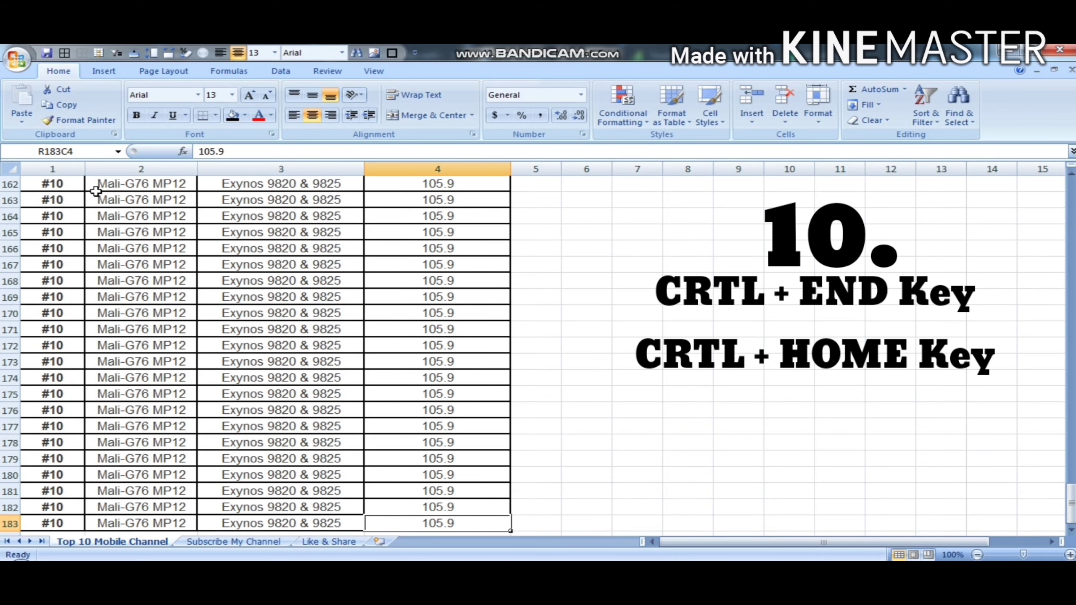
scroll(346, 356, down, 3)
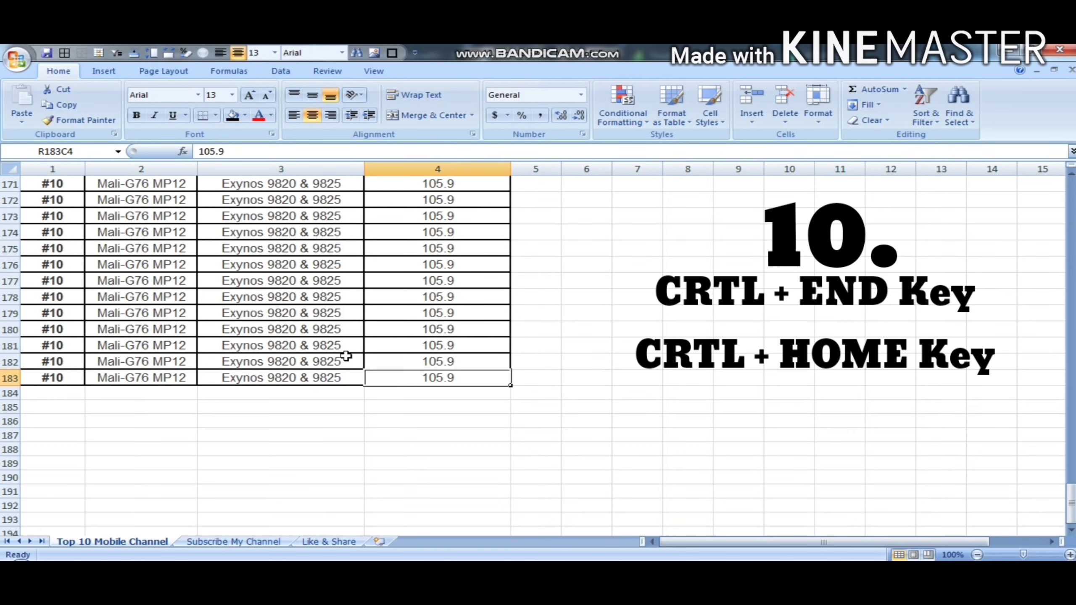
click(401, 419)
click(63, 365)
click(411, 377)
Select R1C1 at the top of the table and jump from there to the last used cell, R183C4.
scroll(386, 318, up, 16)
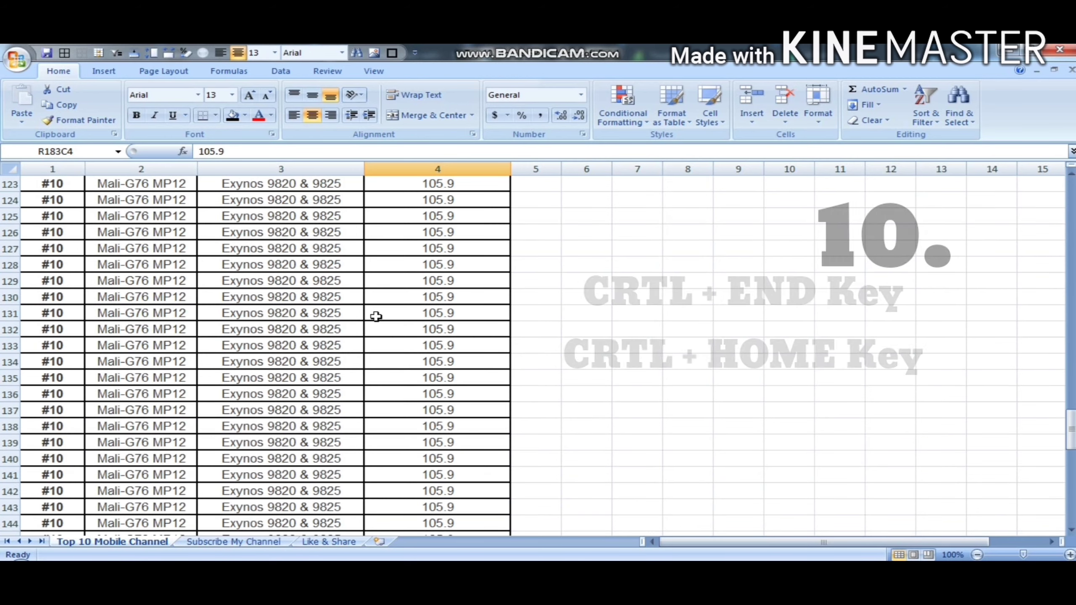
scroll(376, 317, up, 20)
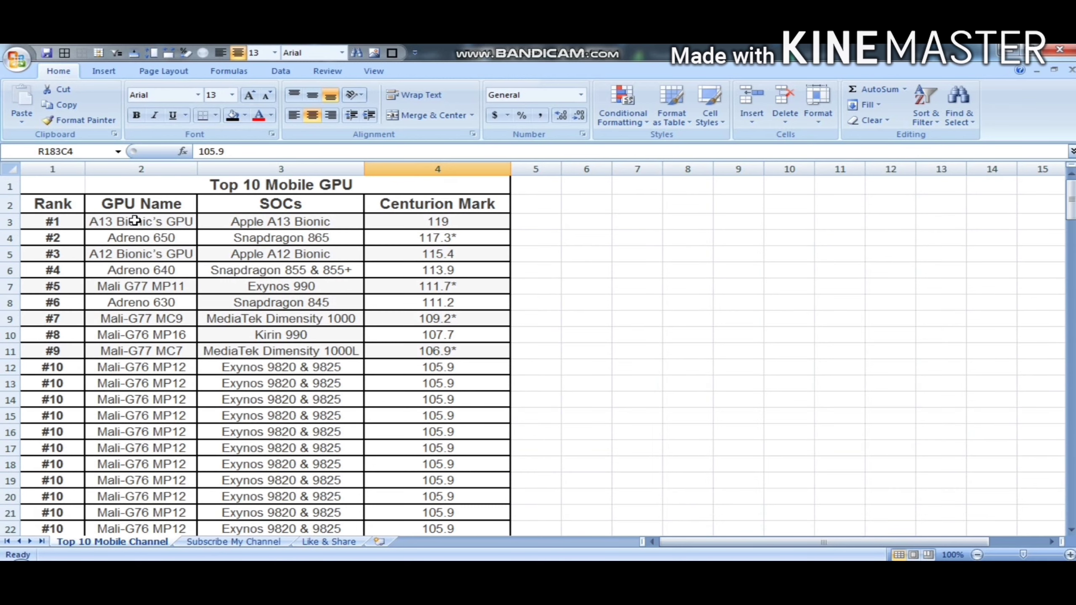
click(45, 191)
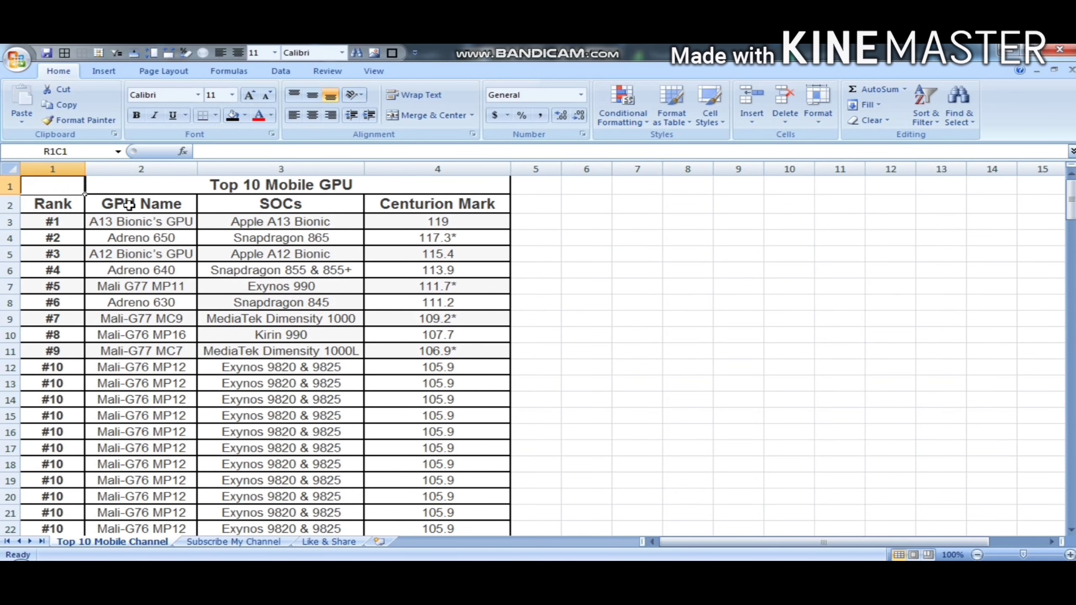
key(ctrl+End)
scroll(375, 363, down, 1)
click(457, 464)
click(482, 475)
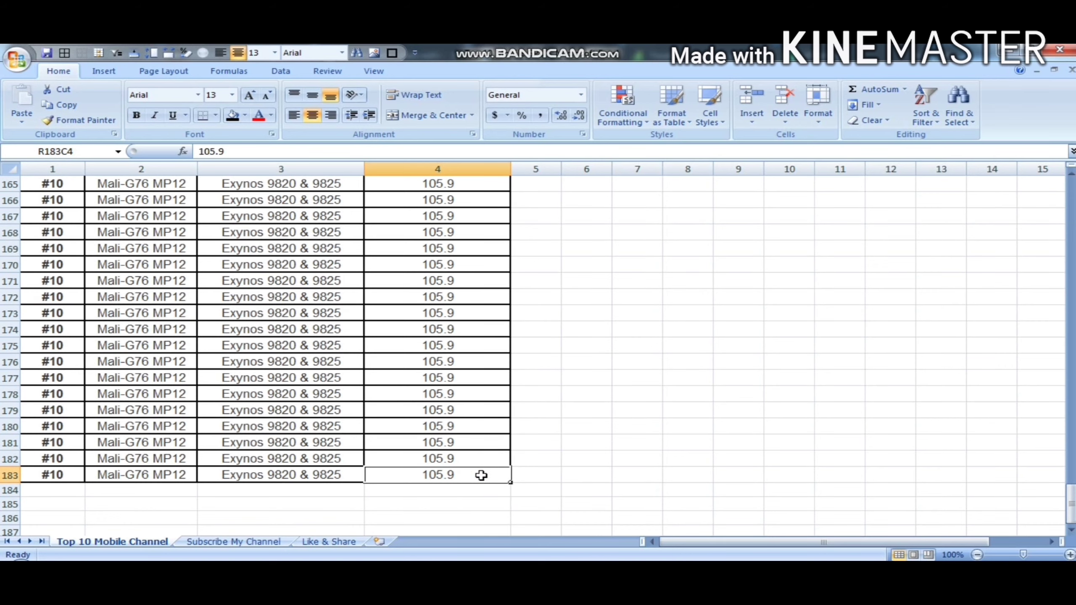
Jump back to the sheet's first cell and select the GPU Name header and the empty cell above it, R1C2.
key(ctrl+Home)
click(97, 204)
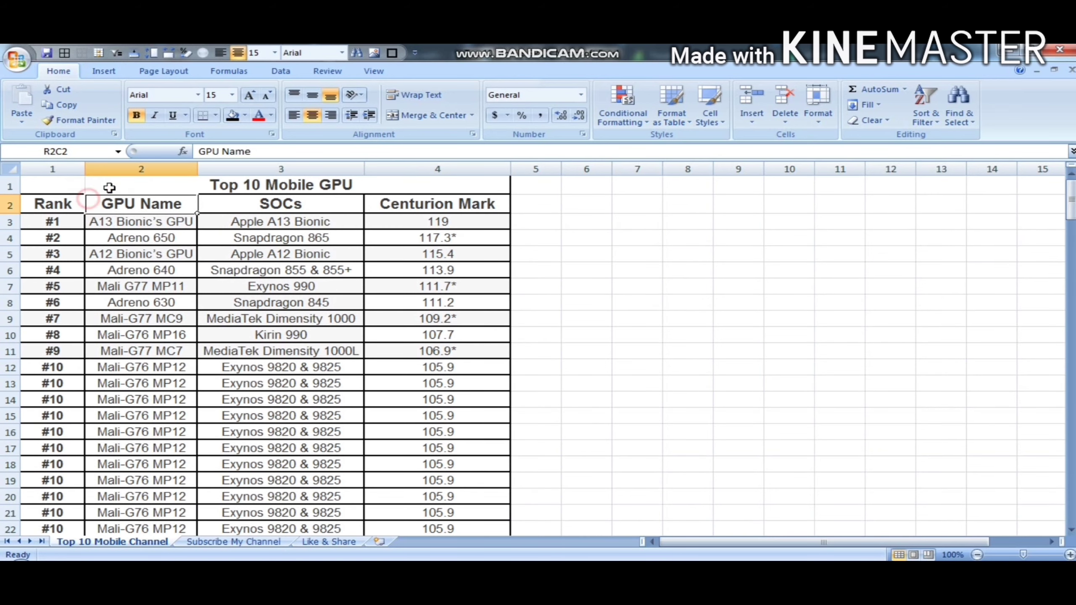
click(109, 188)
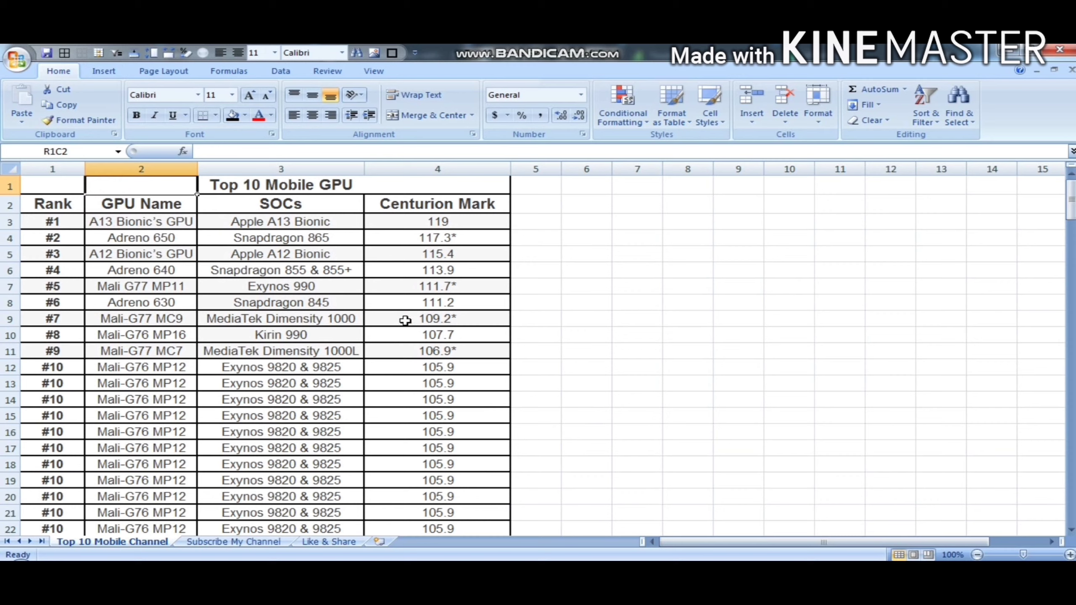
Jump to the last used cell and back to the sheet's start, ending on the GPU Name header, R2C2.
key(ctrl+End)
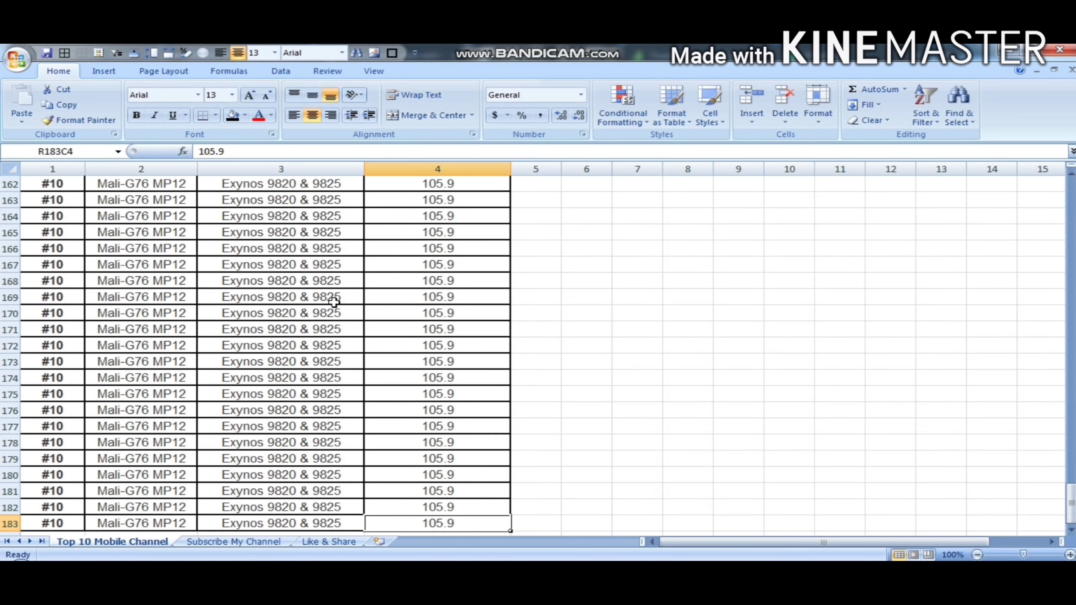
key(ctrl+Home)
click(90, 203)
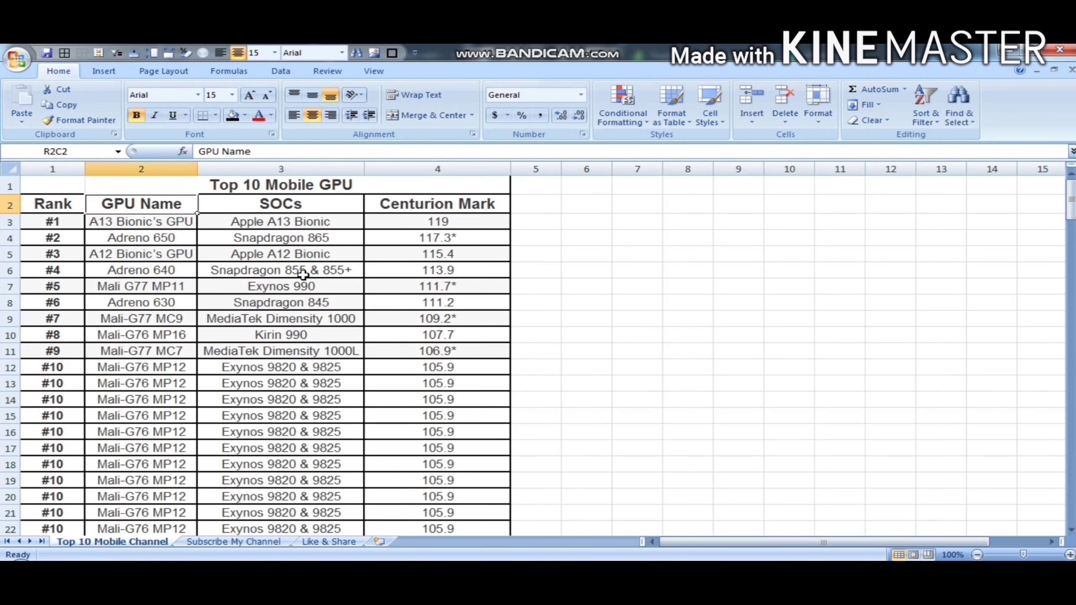